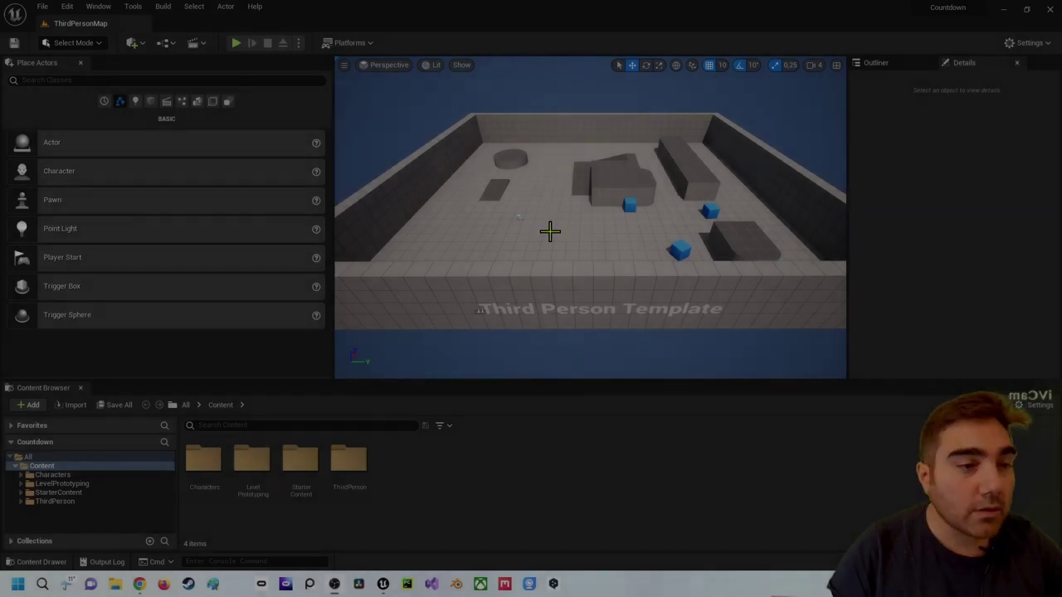
# Open the ThirdPersonMap Level Blueprint from the Blueprints toolbar dropdown.
pyautogui.click(177, 45)
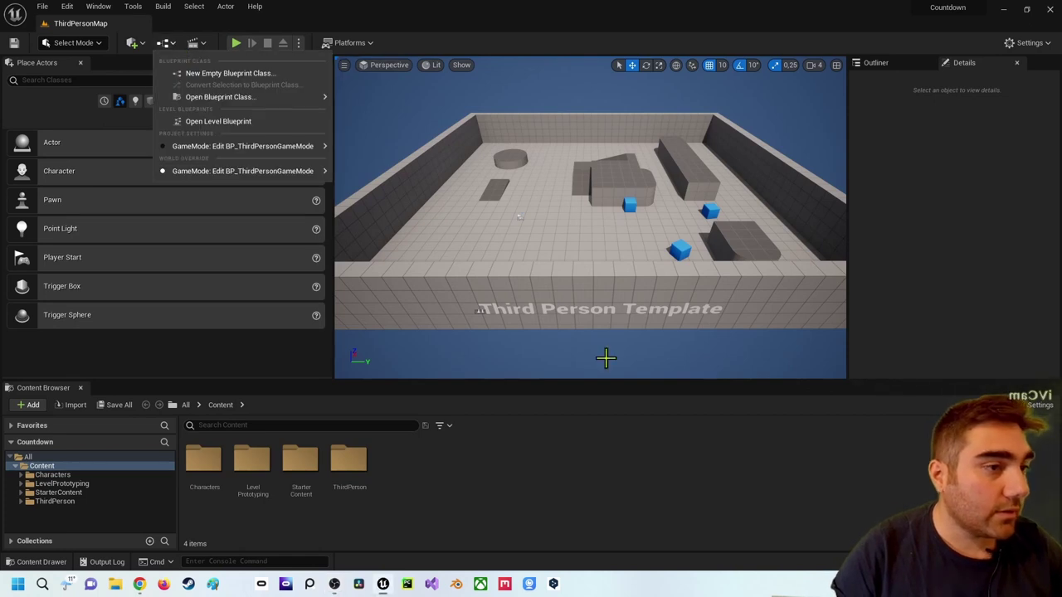
pyautogui.moveTo(220, 97)
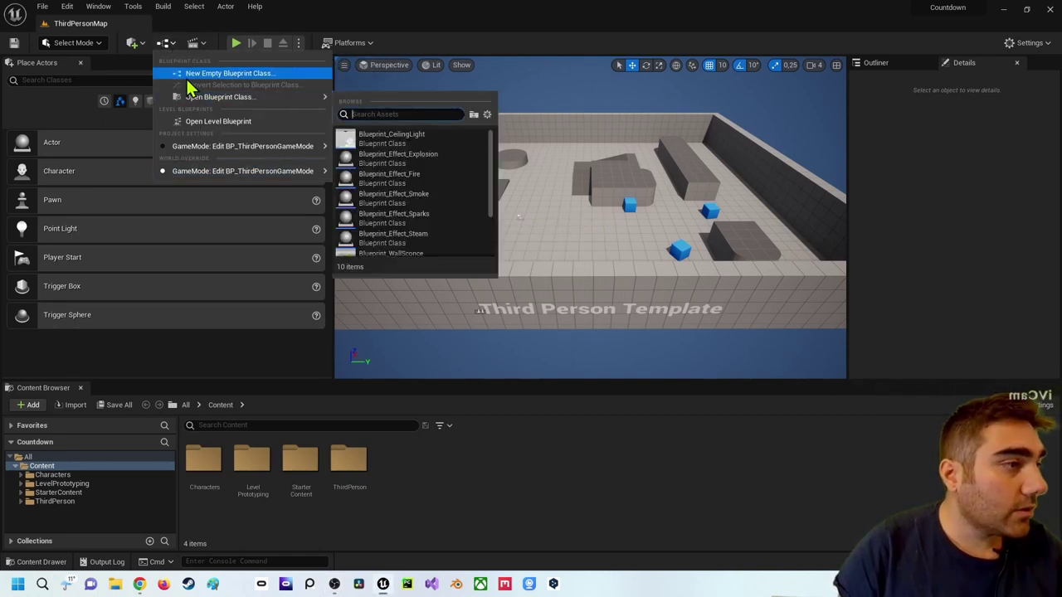
pyautogui.click(218, 123)
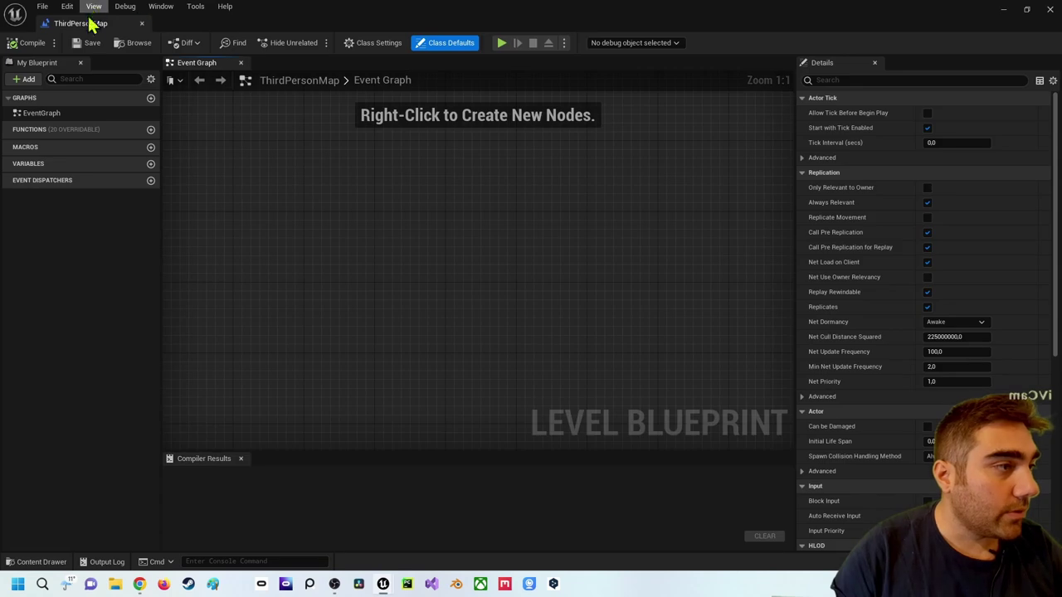
# Dock the level blueprint beside the level and add an Integer variable named Sekunden.
pyautogui.moveTo(91, 23); pyautogui.dragTo(193, 28)
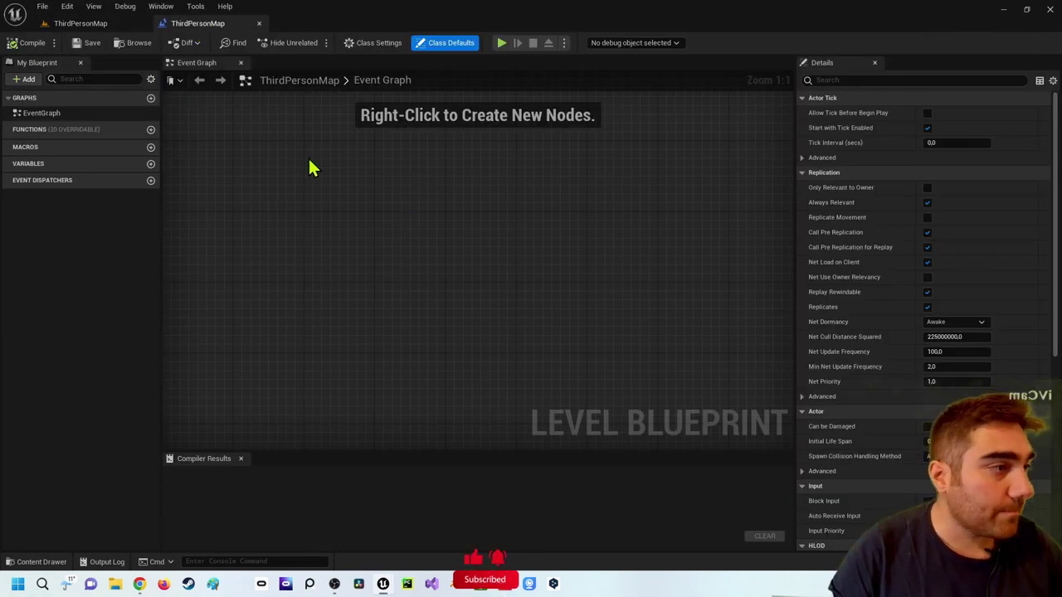
pyautogui.click(150, 165)
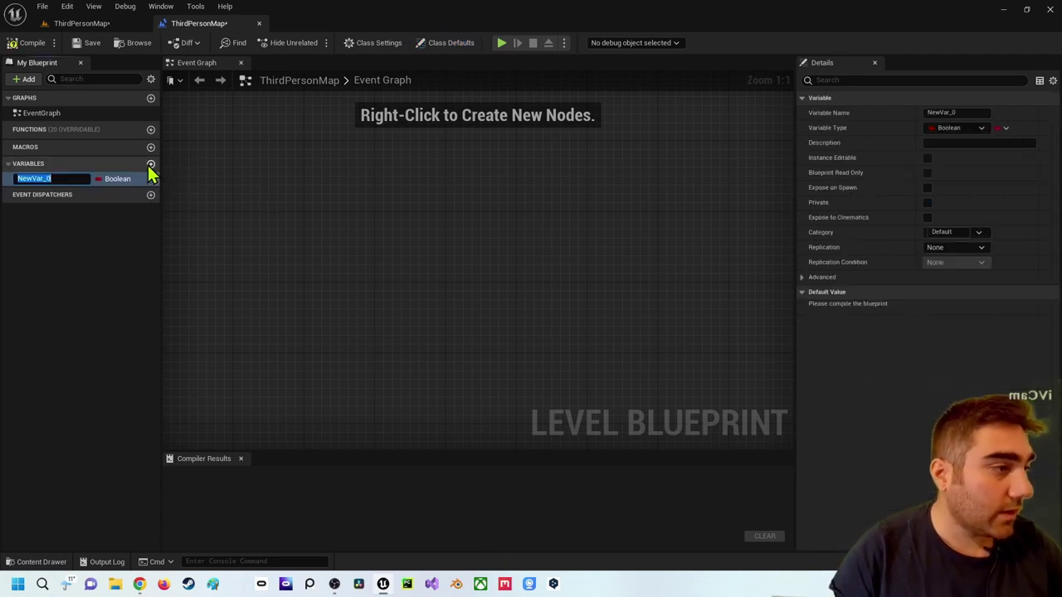
pyautogui.write('Sel')
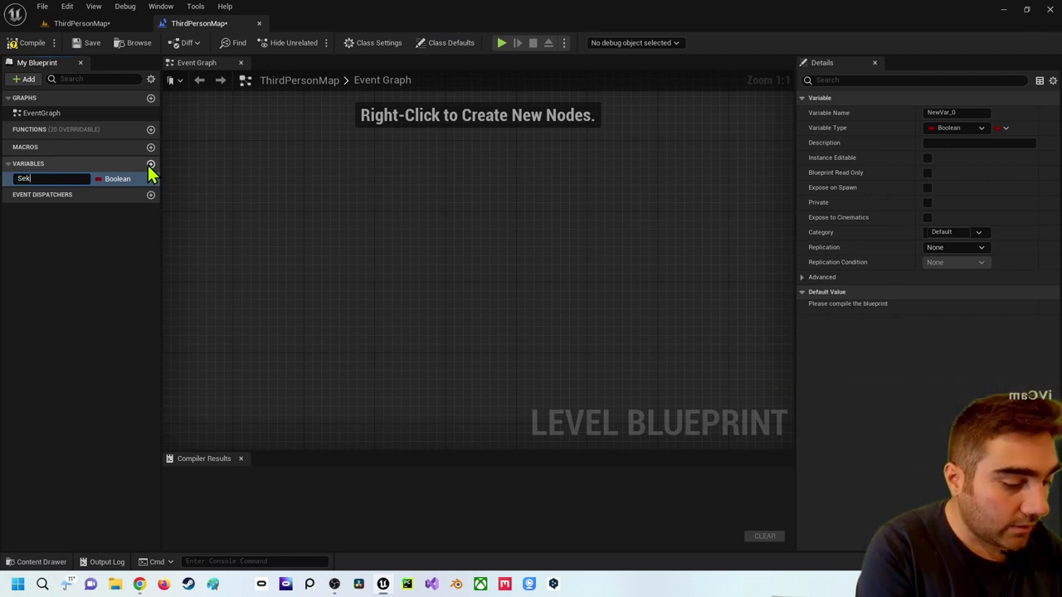
pyautogui.write('unden')
pyautogui.press('Return')
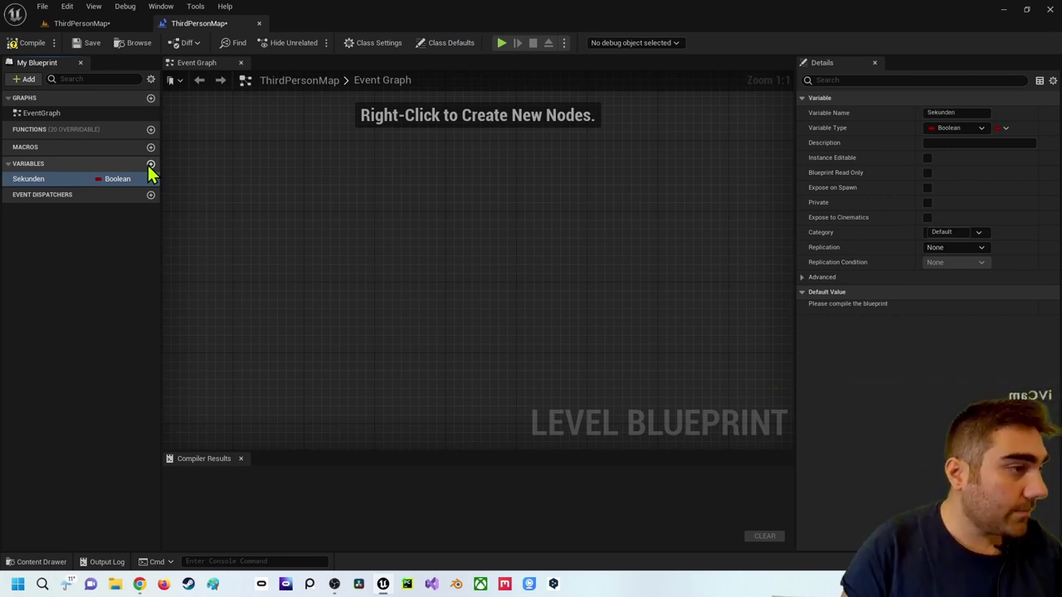
pyautogui.click(111, 182)
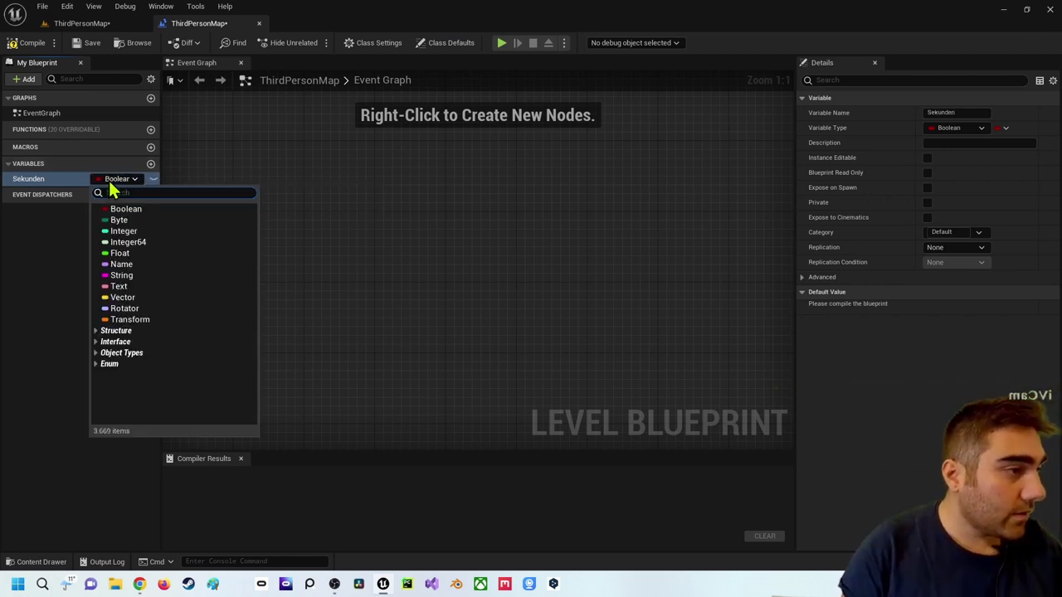
pyautogui.click(117, 232)
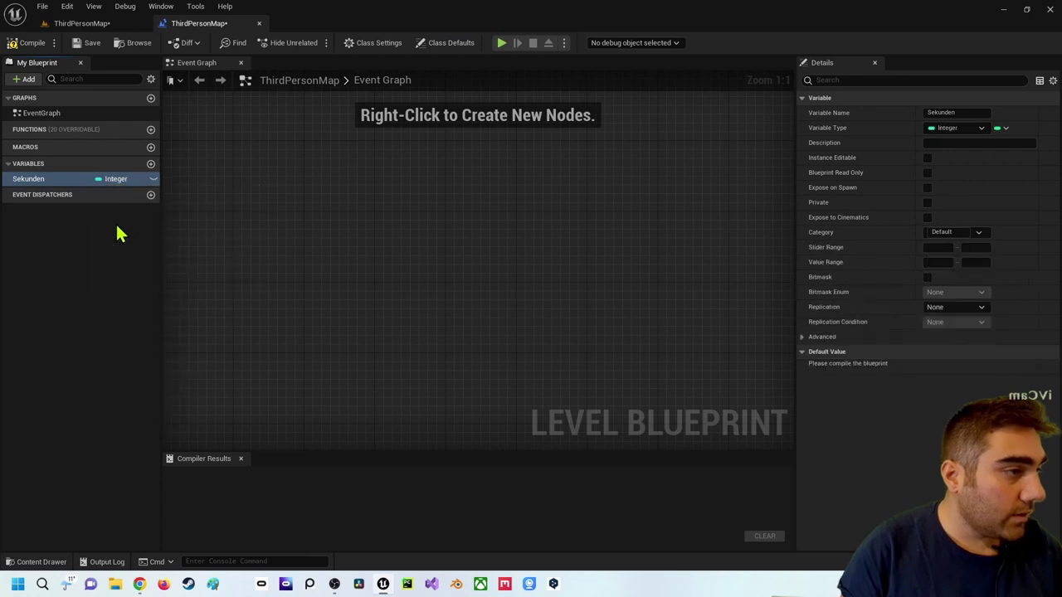
# Add a Minuten variable, compile, and set Minuten's default value to 1.
pyautogui.click(150, 164)
pyautogui.write('Minu')
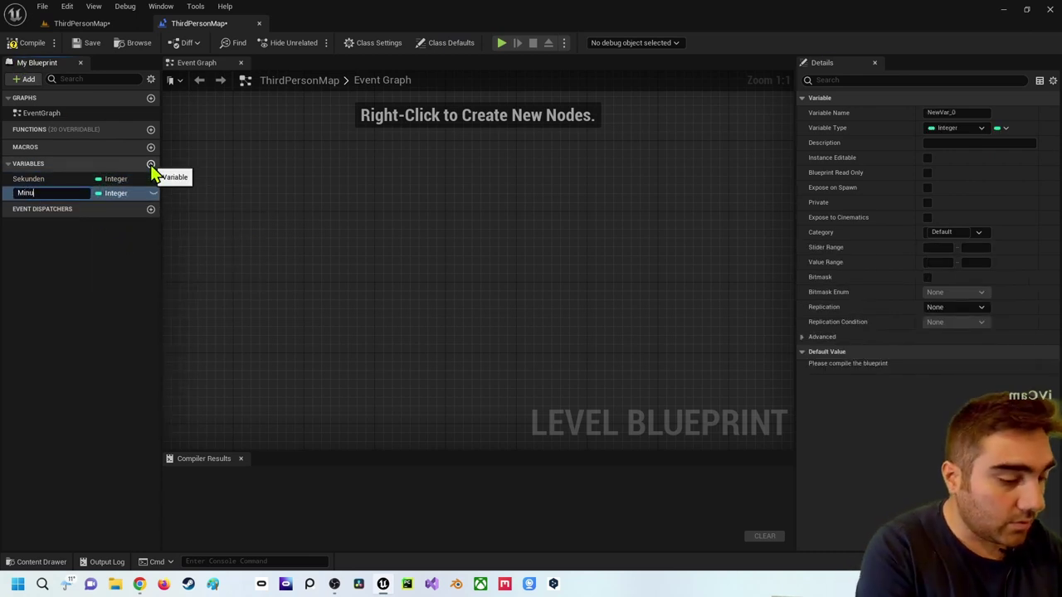
pyautogui.write('ten')
pyautogui.press('Return')
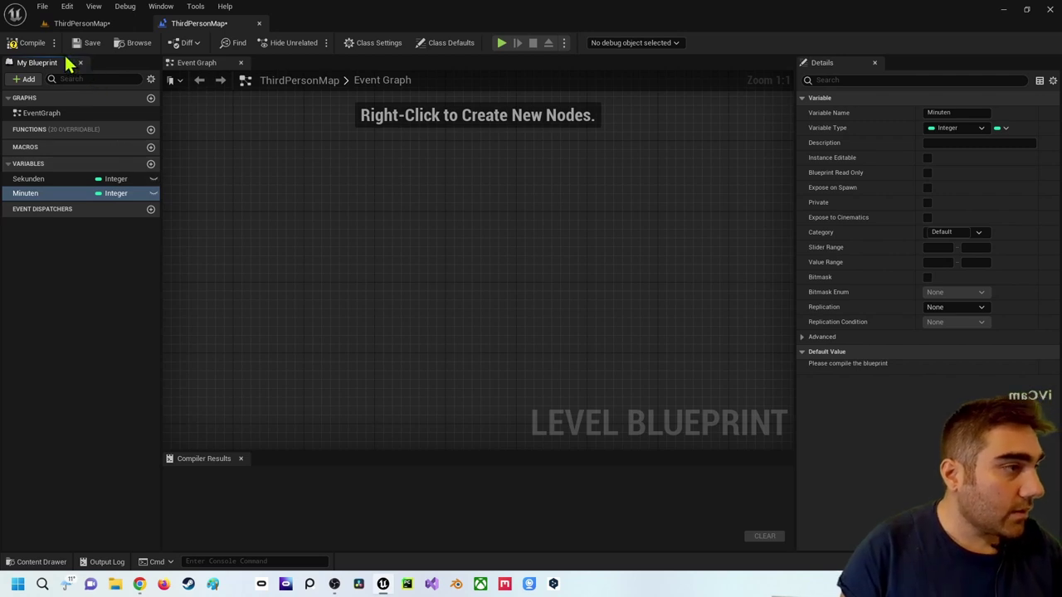
pyautogui.click(29, 43)
pyautogui.click(88, 179)
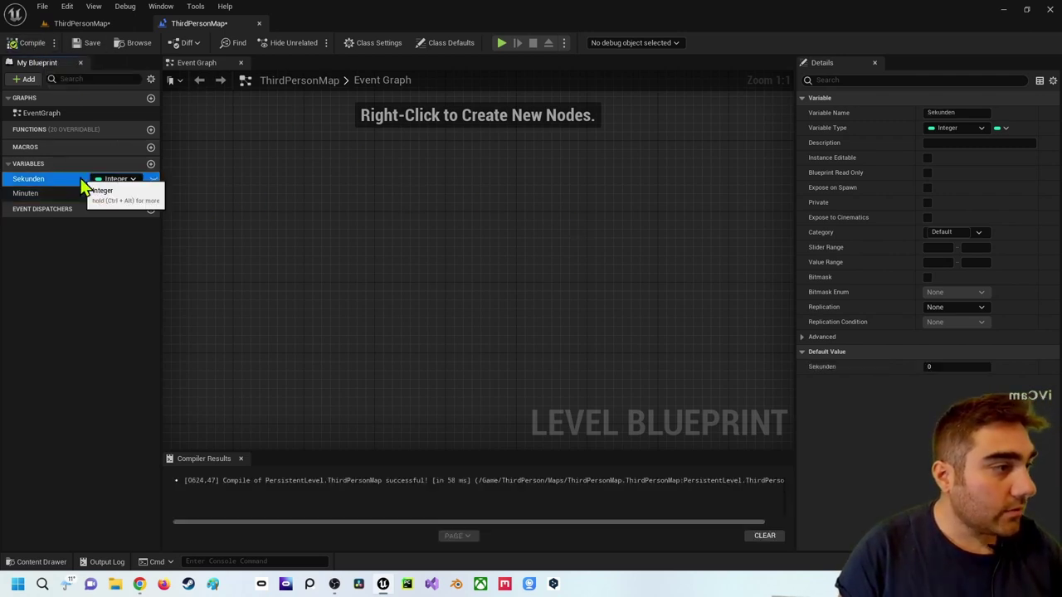
pyautogui.click(943, 368)
pyautogui.press('Return')
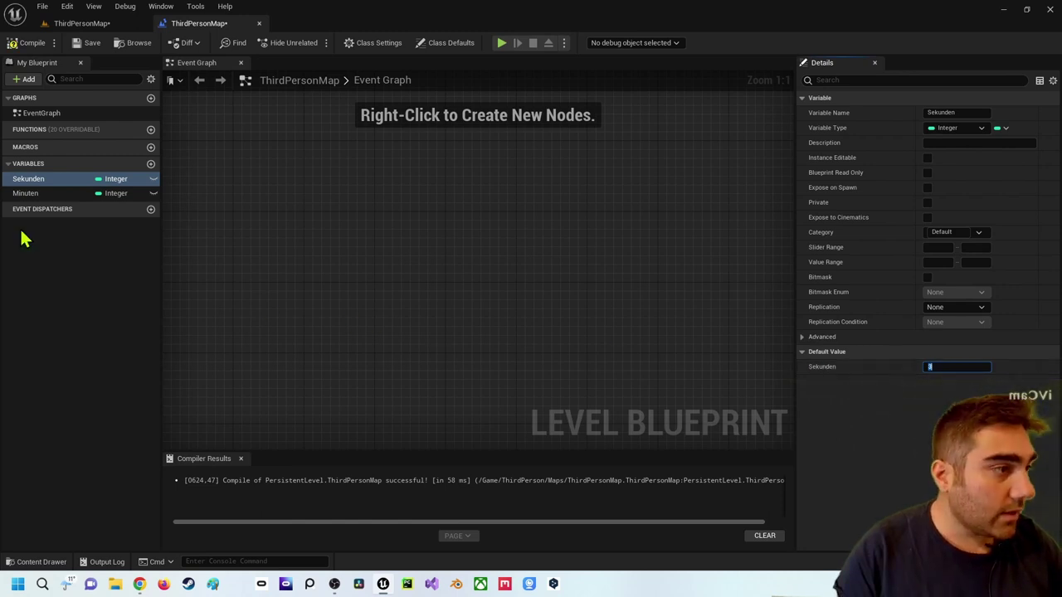
pyautogui.click(25, 192)
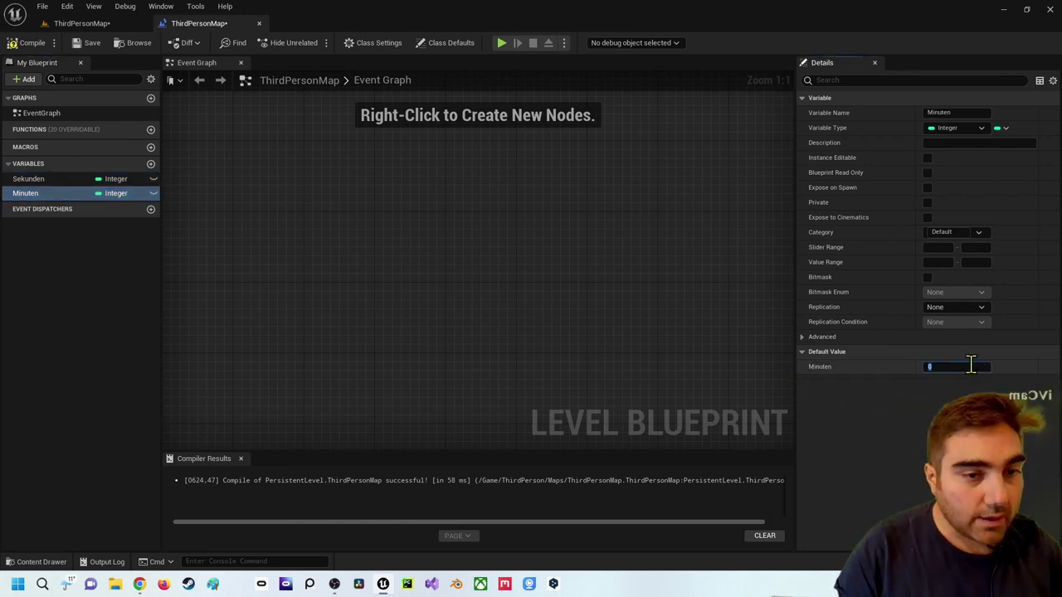
pyautogui.write('1')
pyautogui.press('Return')
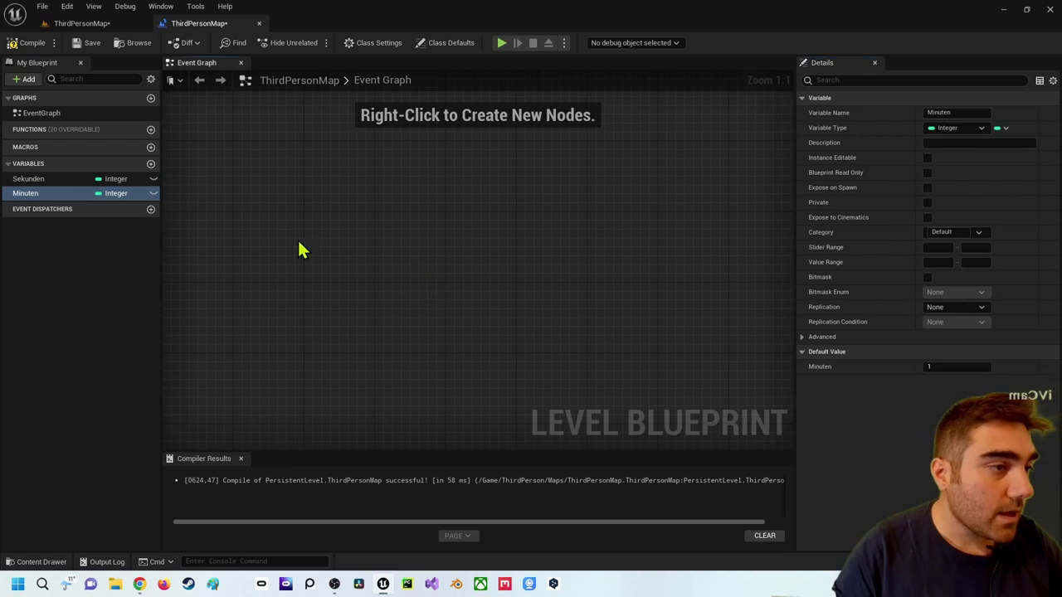
# Add an Event Tick node to the Event Graph and position it.
pyautogui.rightClick(252, 210)
pyautogui.write('eve')
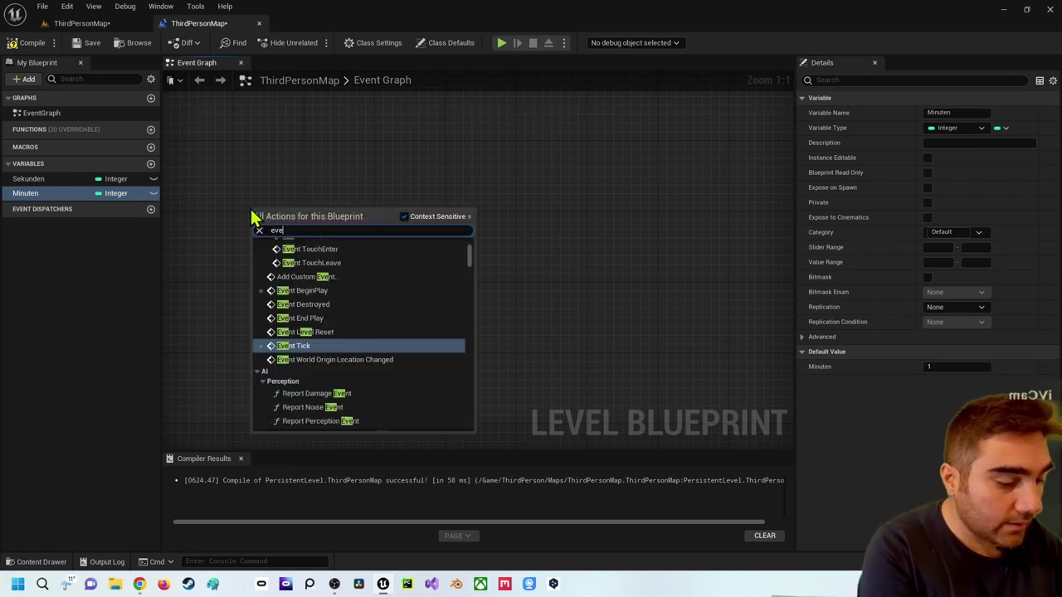
pyautogui.write('n')
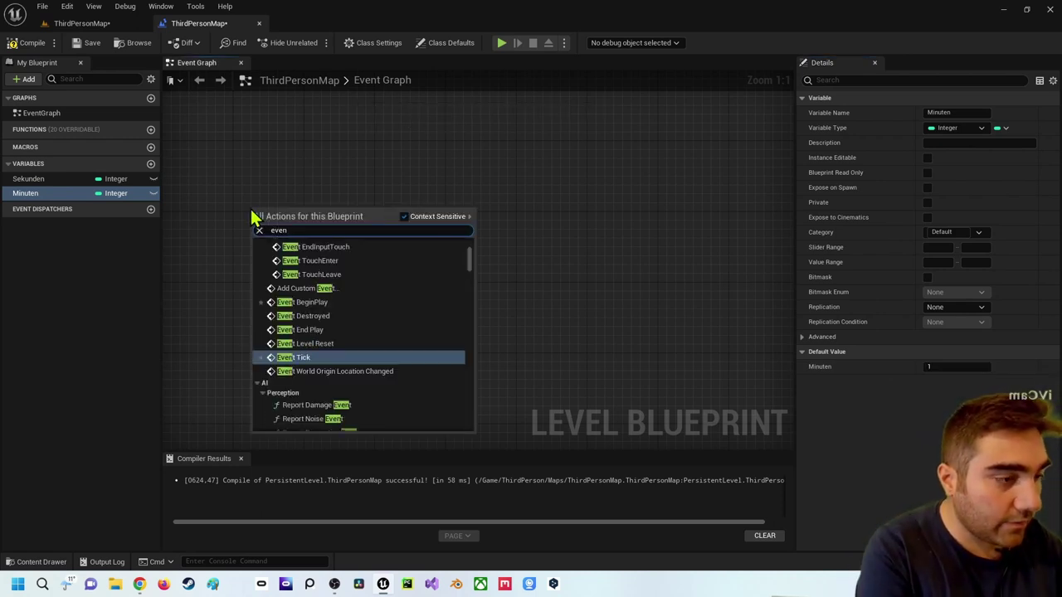
pyautogui.write('t tick')
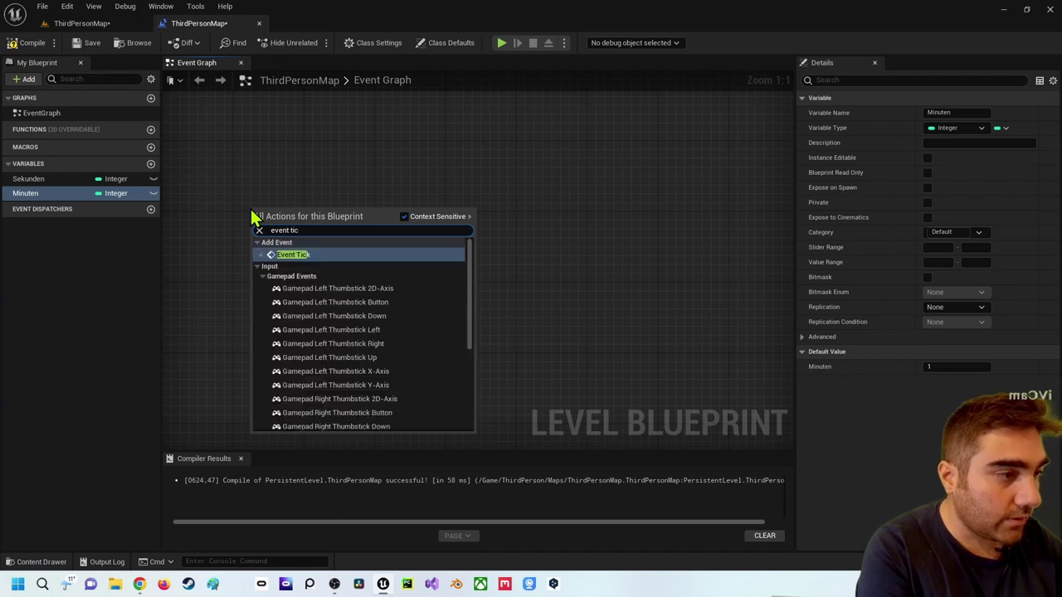
pyautogui.press('Return')
pyautogui.moveTo(260, 229); pyautogui.dragTo(253, 183)
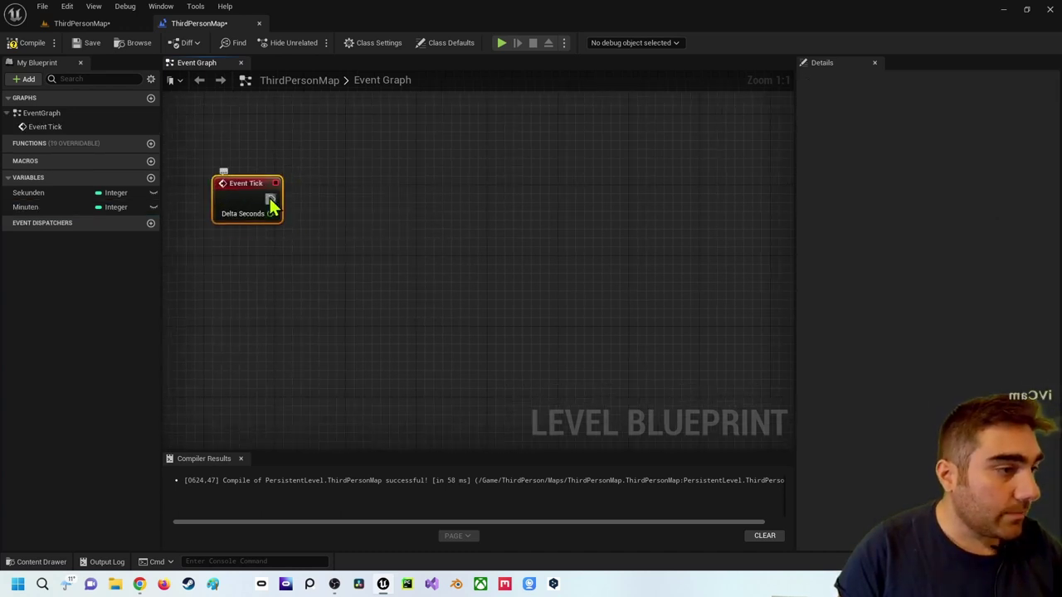
pyautogui.moveTo(271, 199); pyautogui.dragTo(386, 200)
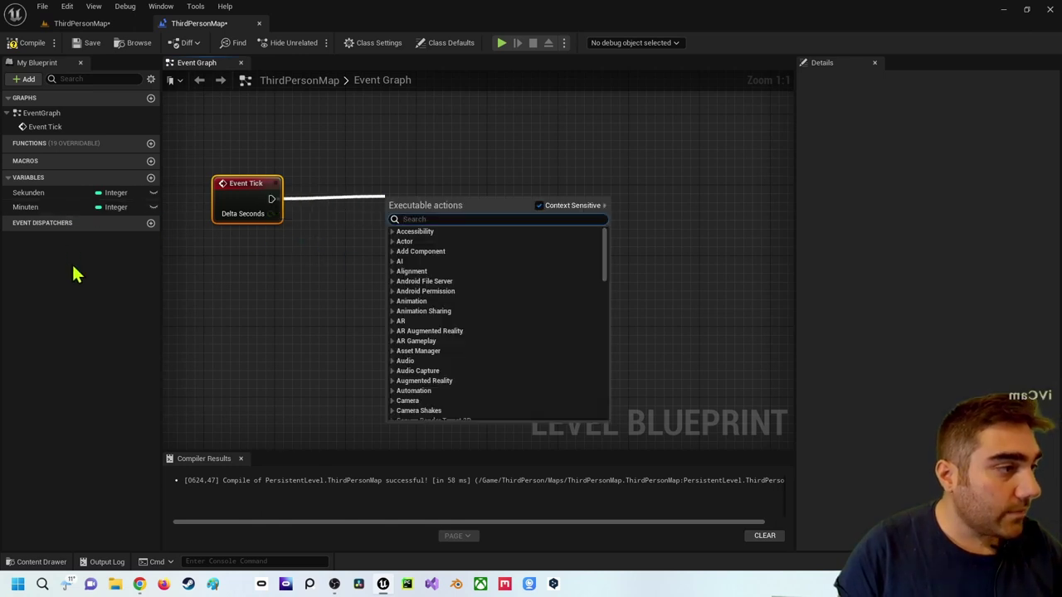
pyautogui.click(351, 305)
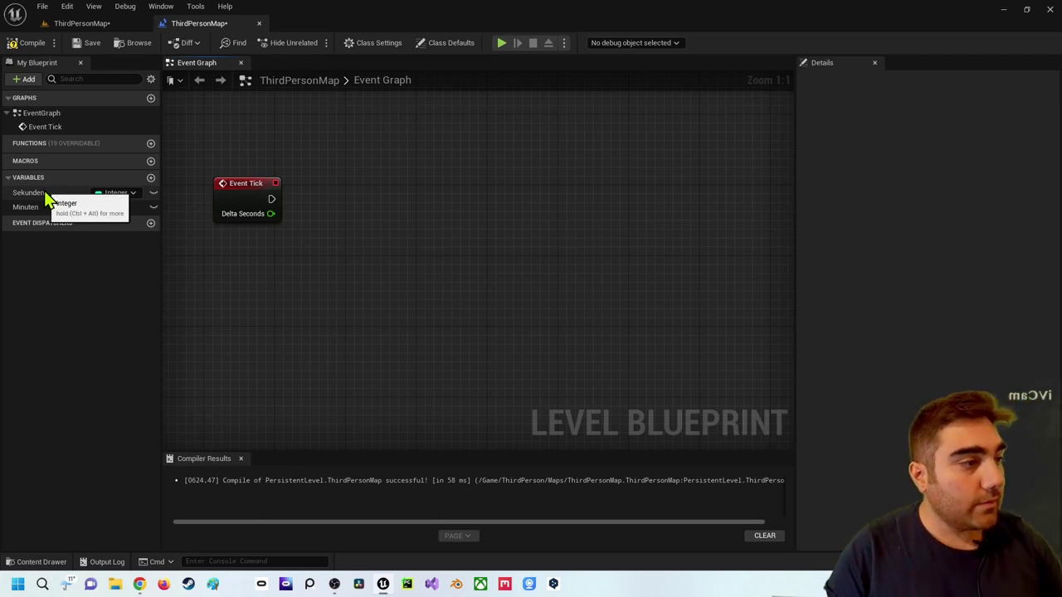
# Place a Sekunden getter node beside Event Tick and pull a wire from its output.
pyautogui.moveTo(48, 198)
pyautogui.mouseDown()
pyautogui.moveTo(238, 264)
pyautogui.moveTo(229, 262)
pyautogui.mouseUp()
pyautogui.click(267, 276)
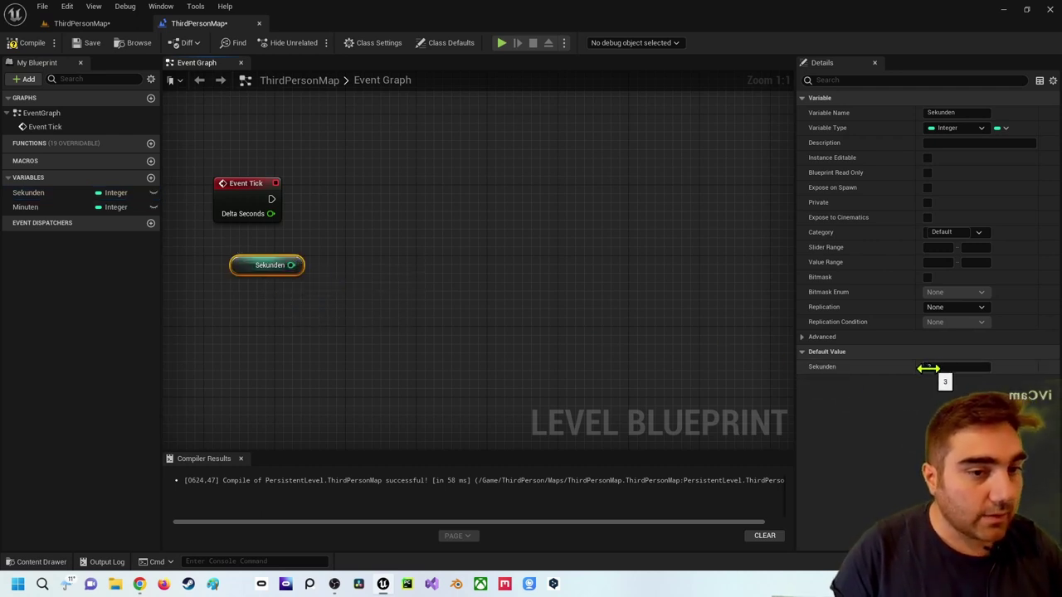
pyautogui.moveTo(292, 265)
pyautogui.mouseDown()
pyautogui.moveTo(324, 222)
pyautogui.moveTo(345, 221)
pyautogui.moveTo(343, 202)
pyautogui.mouseUp()
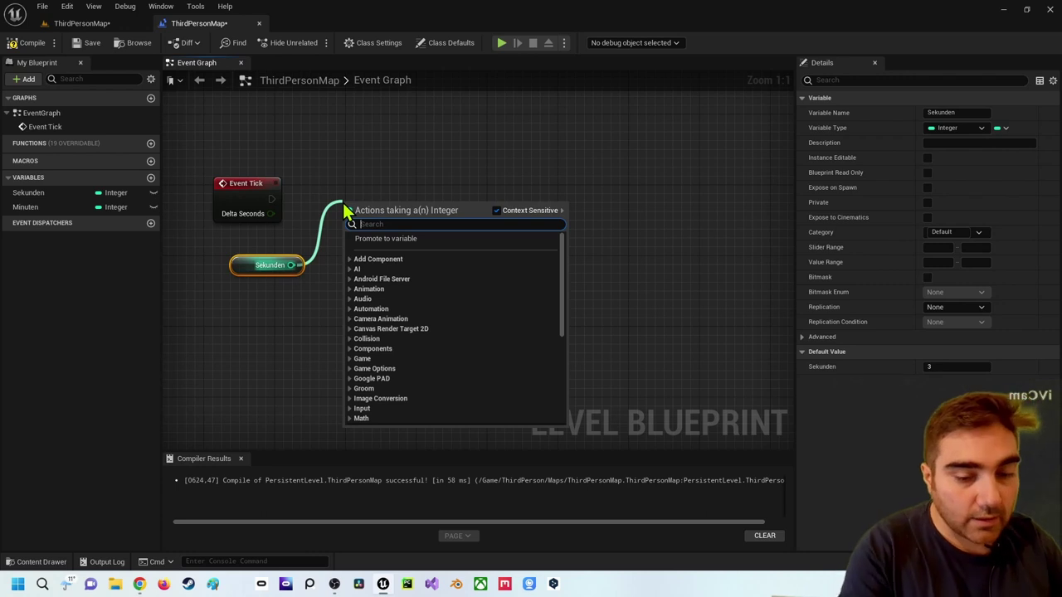
# Add a Decrement Int (--) node on Sekunden and run it from Event Tick.
pyautogui.click(302, 301)
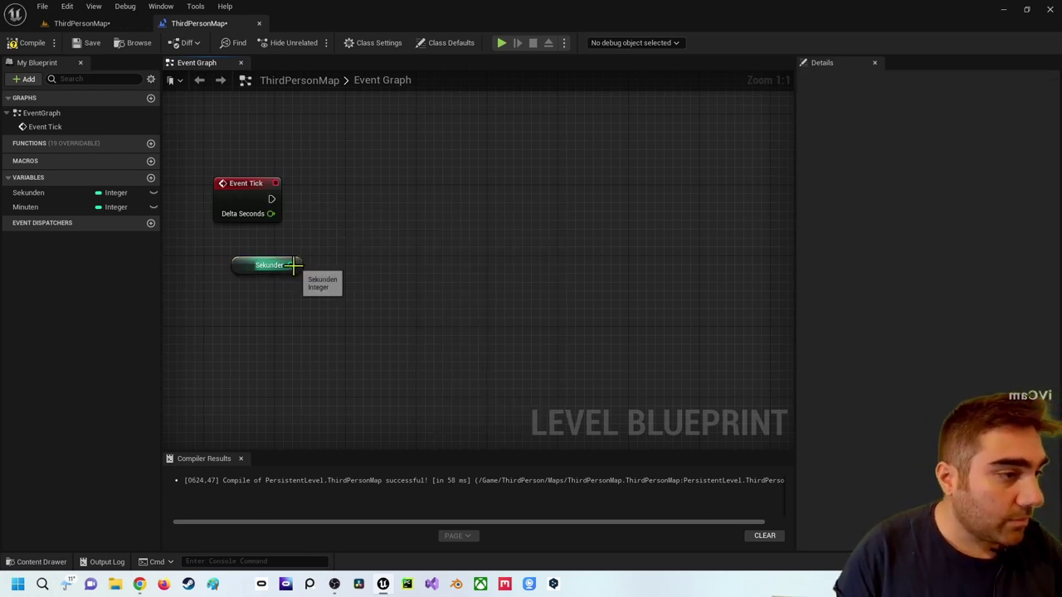
pyautogui.moveTo(291, 264); pyautogui.dragTo(341, 213)
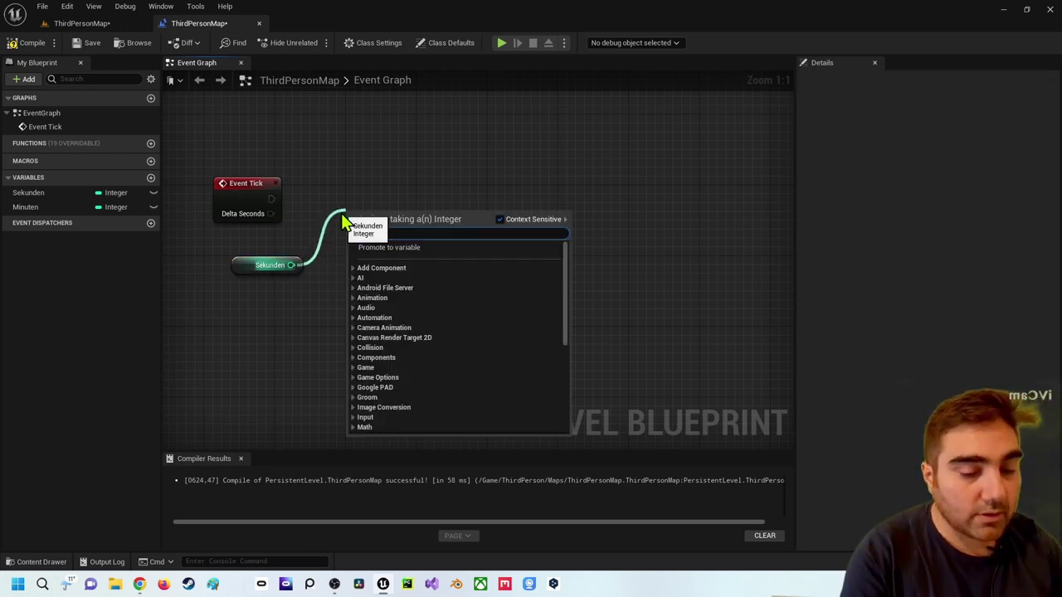
pyautogui.write('--')
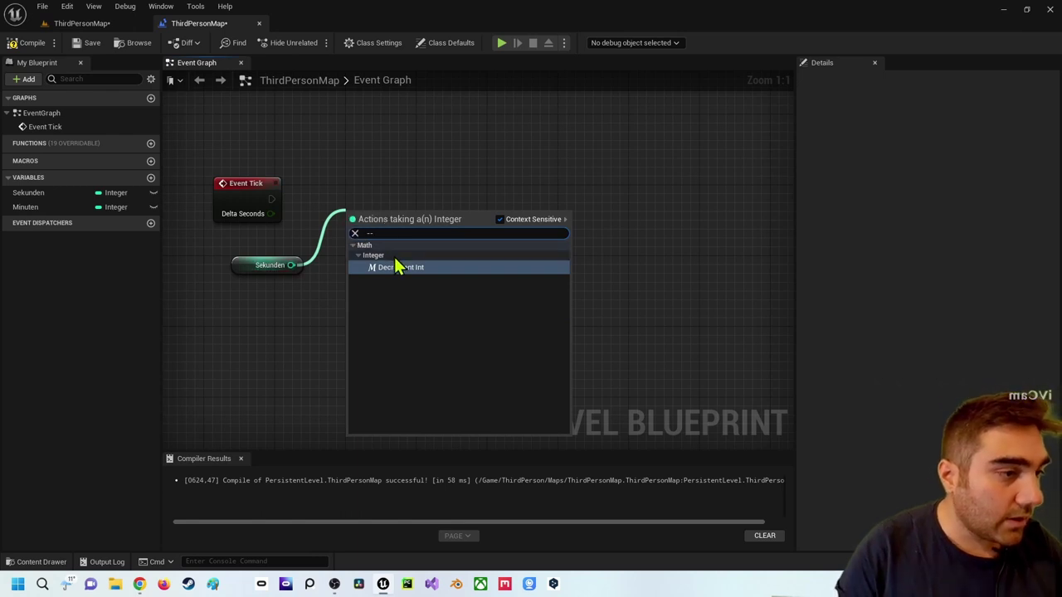
pyautogui.click(394, 270)
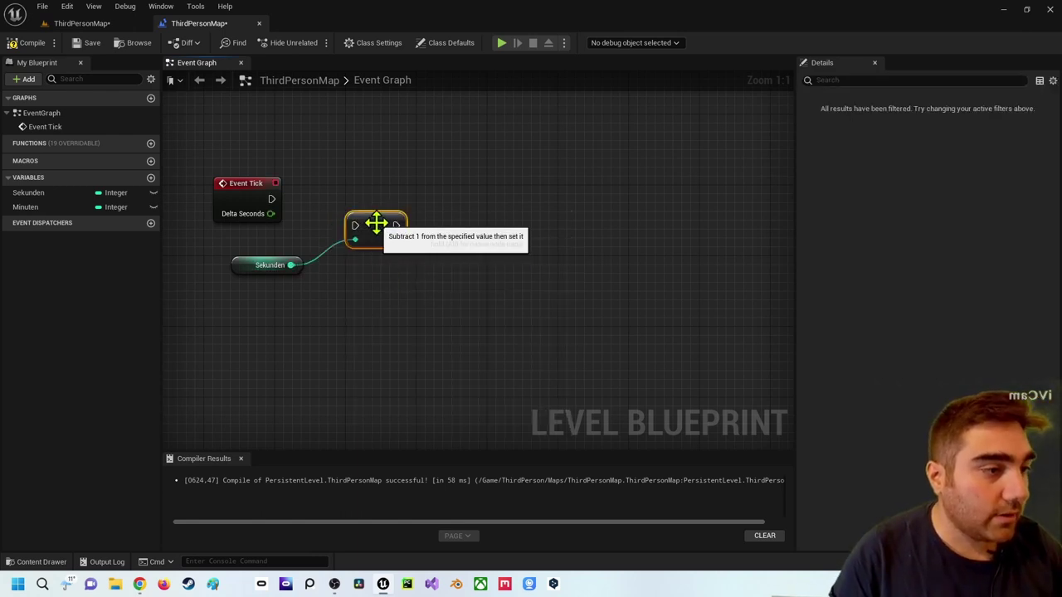
pyautogui.moveTo(372, 223); pyautogui.dragTo(358, 199)
pyautogui.moveTo(270, 200); pyautogui.dragTo(564, 197)
# Print the decremented value with Print String through an auto-inserted conversion, then compile.
pyautogui.click(389, 290)
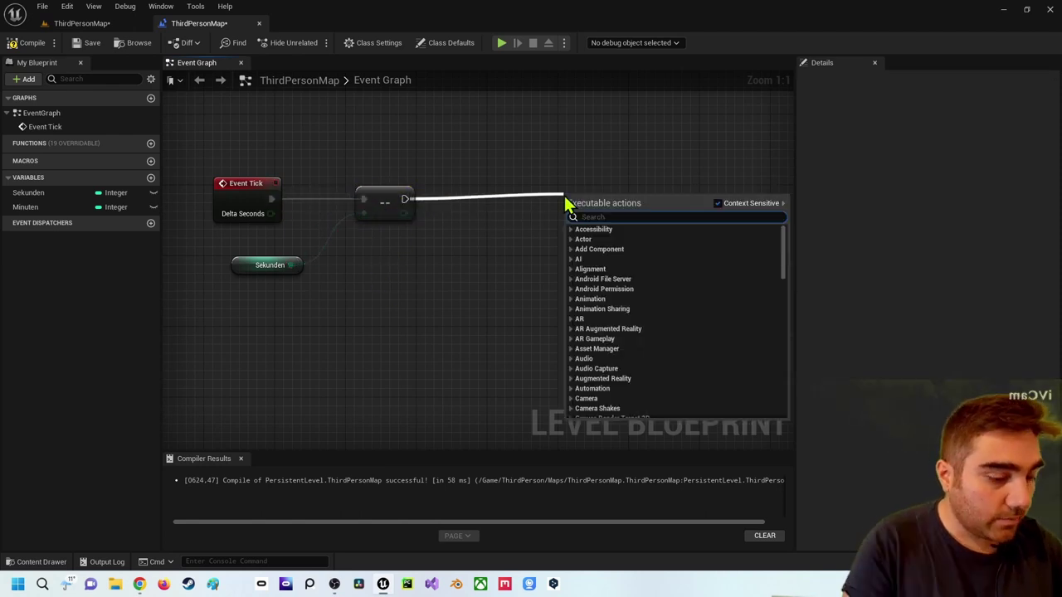
pyautogui.write('print')
pyautogui.press('Return')
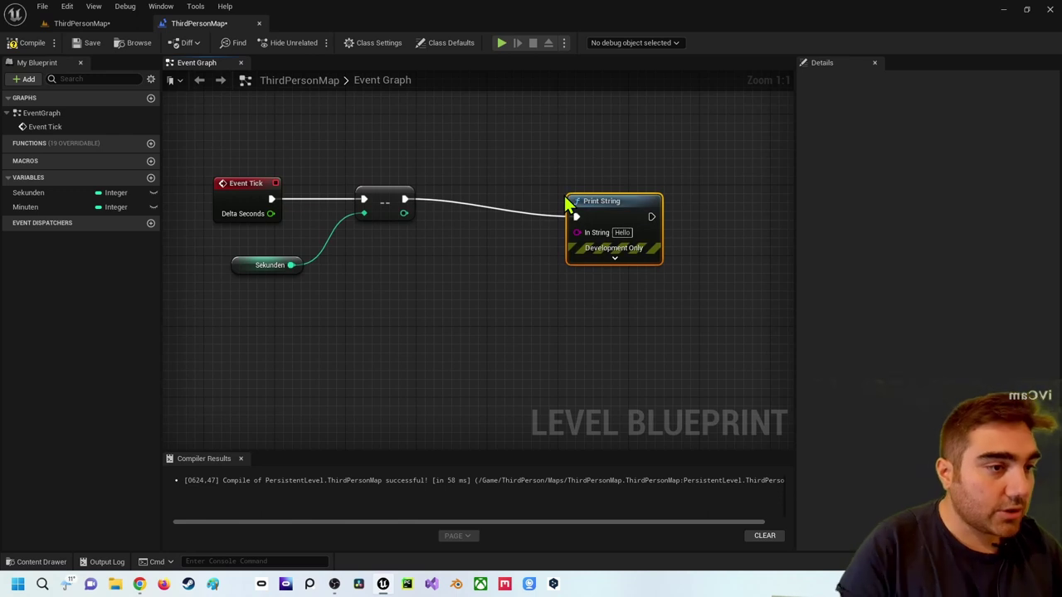
pyautogui.moveTo(628, 211); pyautogui.dragTo(637, 194)
pyautogui.moveTo(403, 213); pyautogui.dragTo(585, 214)
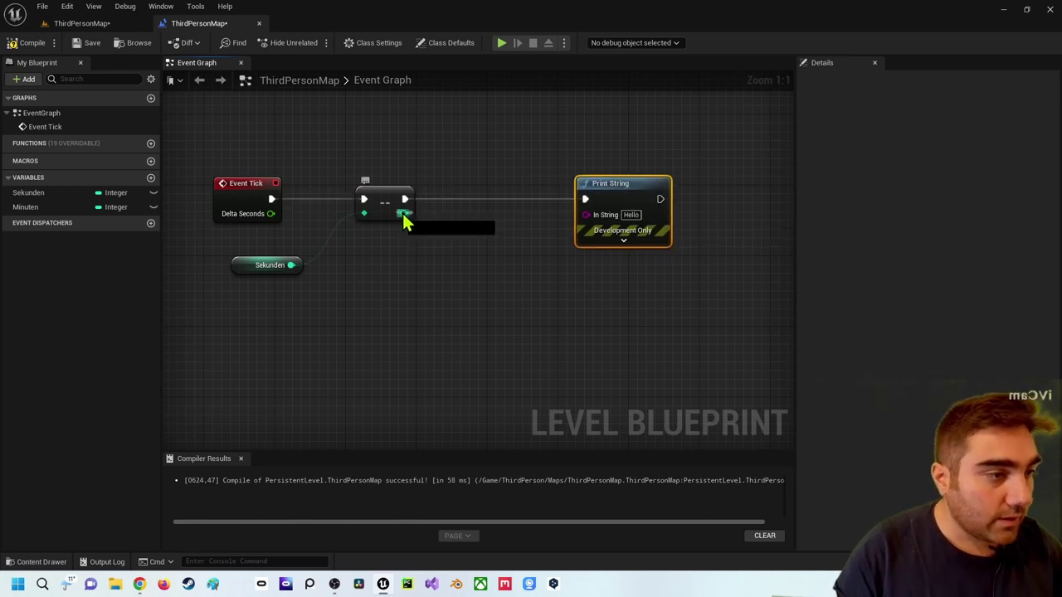
pyautogui.moveTo(507, 187); pyautogui.dragTo(508, 223)
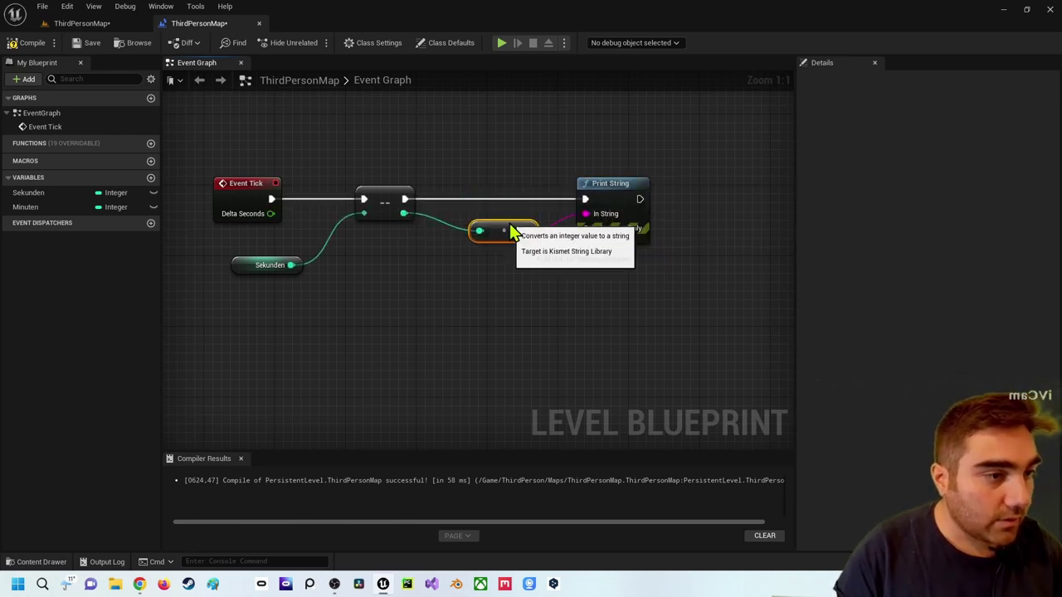
pyautogui.click(25, 42)
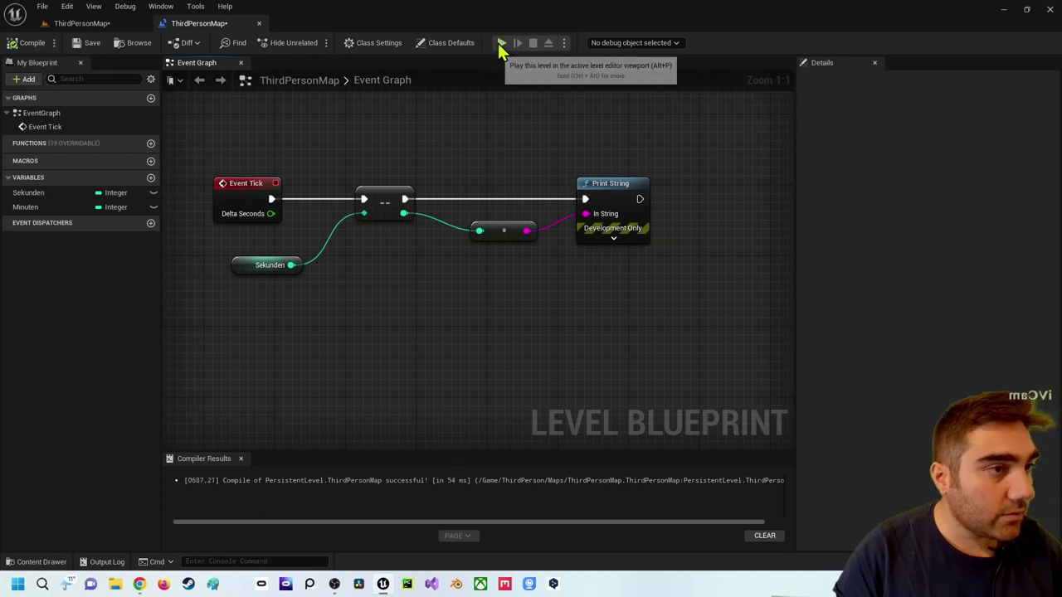
pyautogui.click(501, 42)
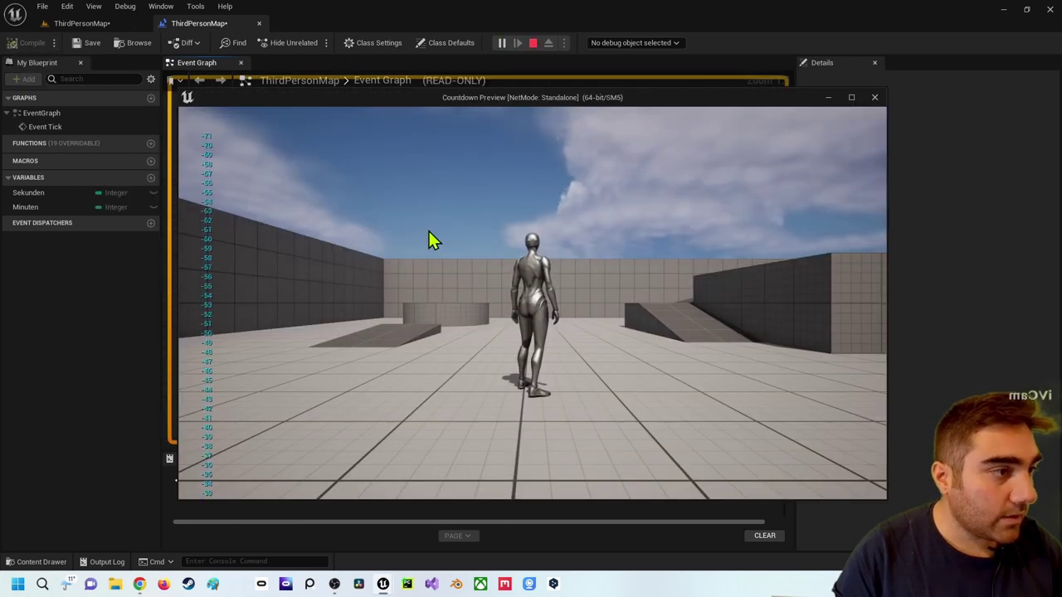
pyautogui.press('Escape')
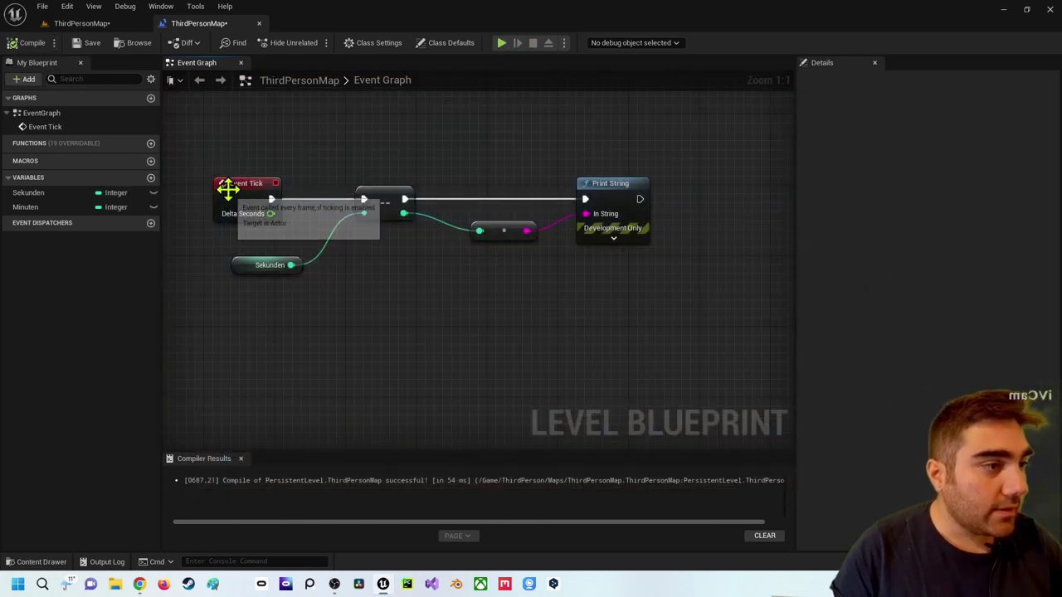
pyautogui.click(228, 189)
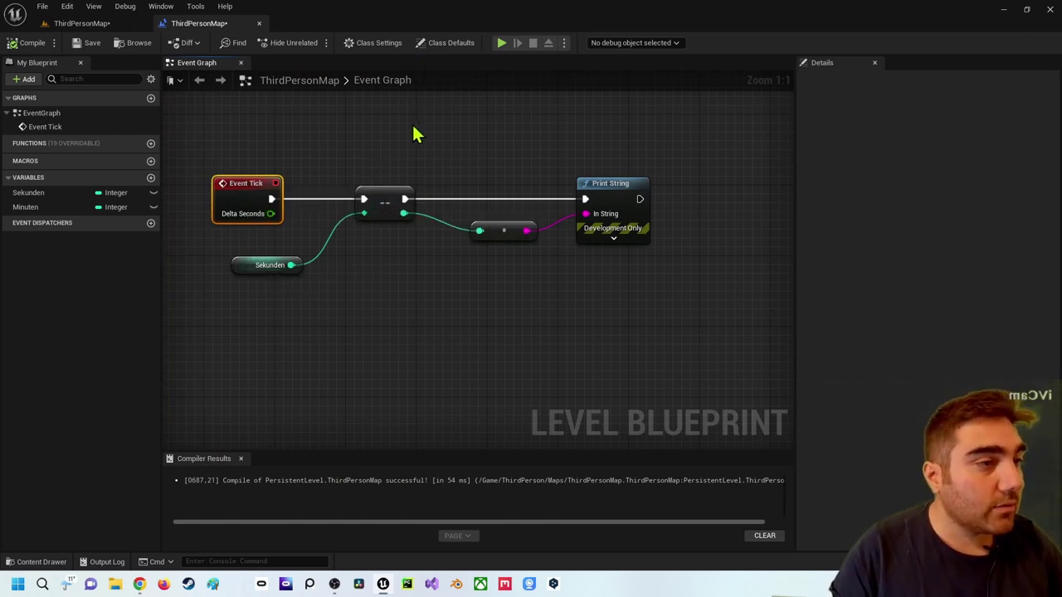
# Set Tick Interval to 1.0 seconds in Class Defaults, compile, and play as a Standalone Game.
pyautogui.click(448, 48)
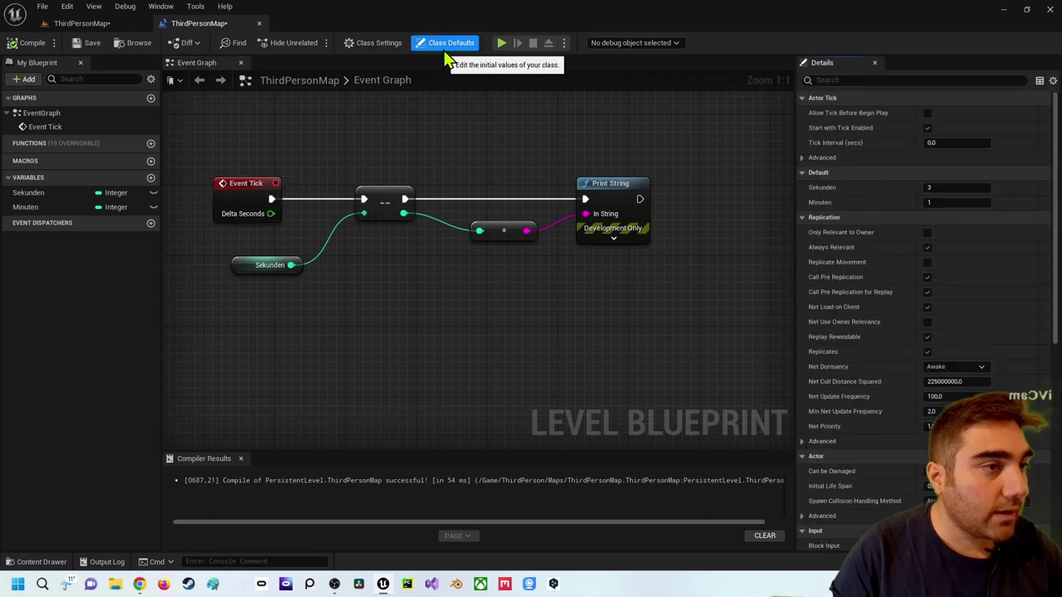
pyautogui.click(934, 143)
pyautogui.write('1')
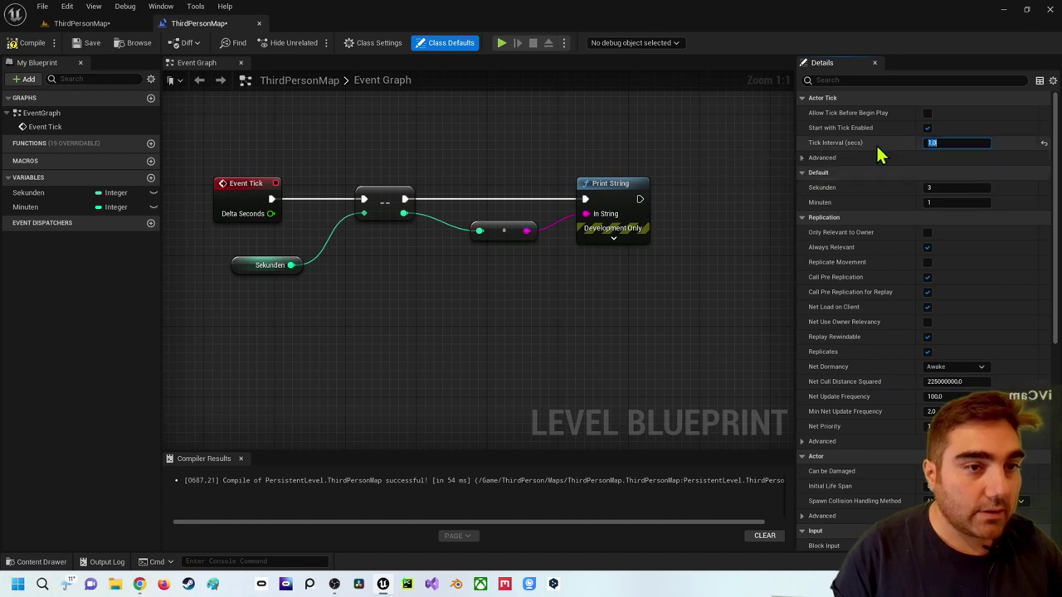
pyautogui.click(23, 45)
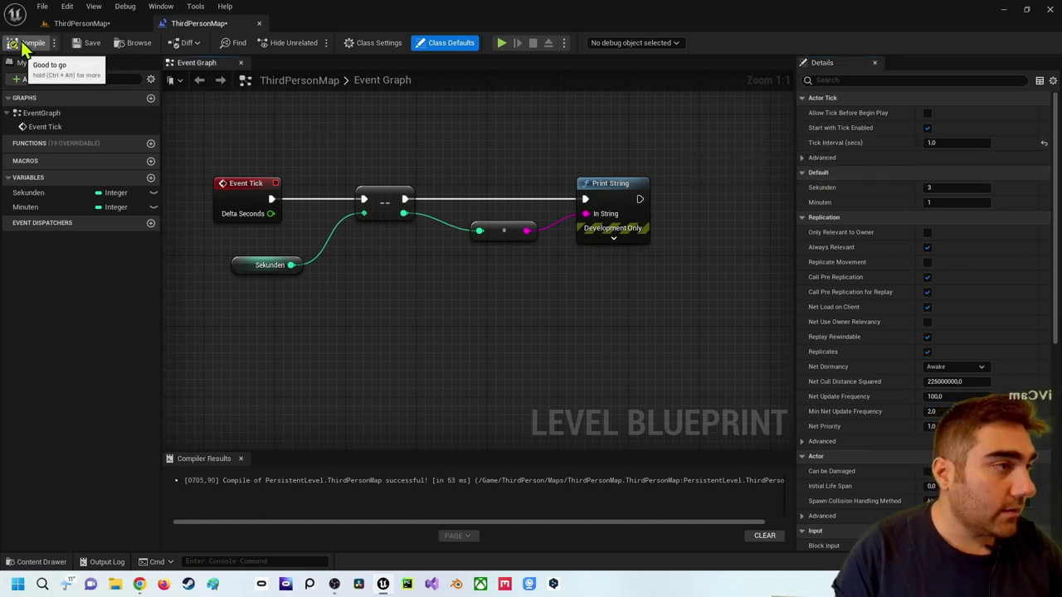
pyautogui.click(565, 45)
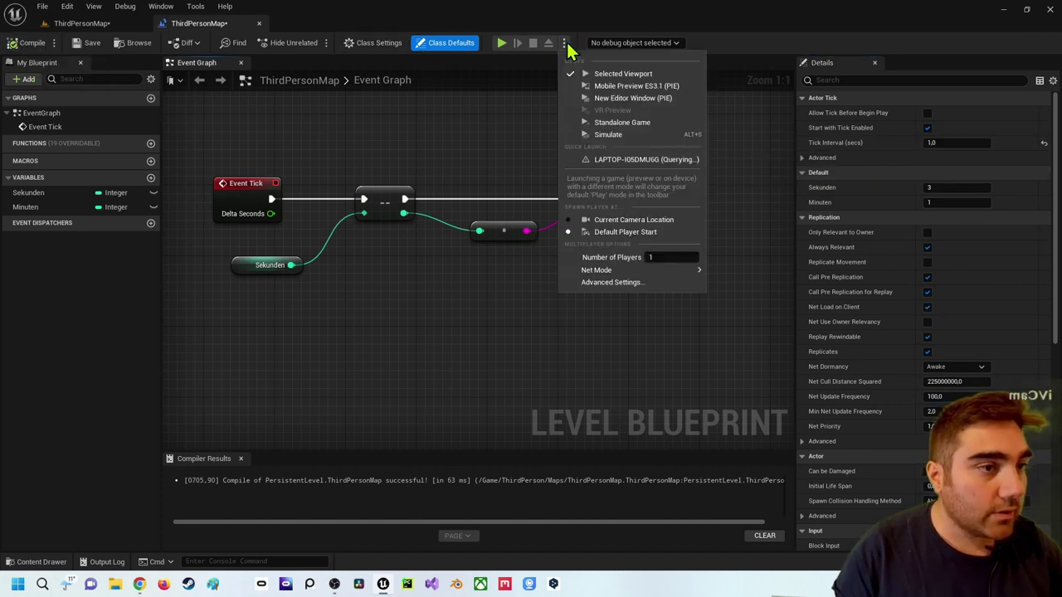
pyautogui.click(598, 98)
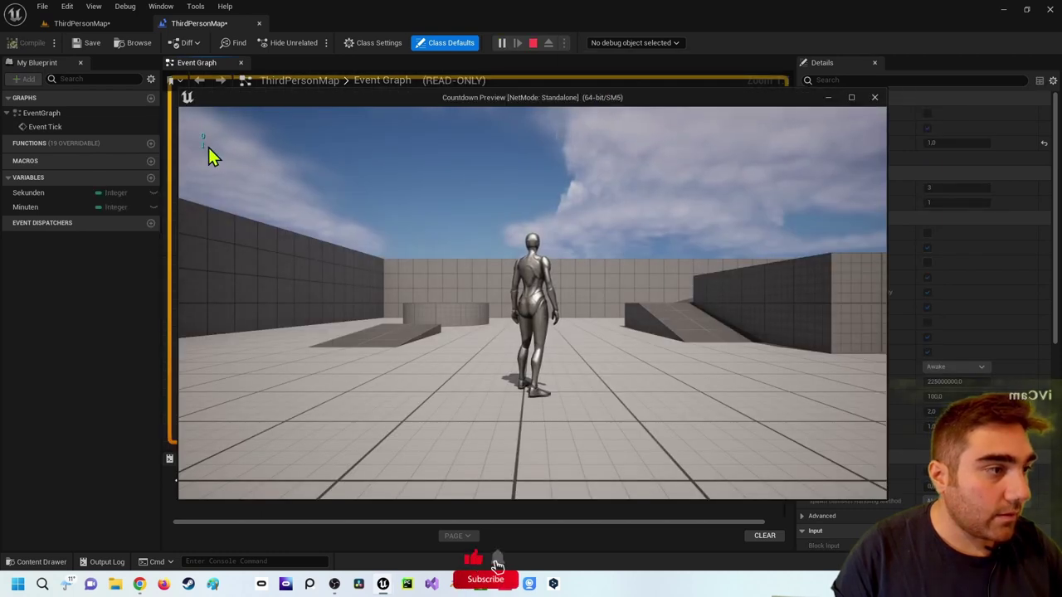
# Set Sekunden's default value to 7 and compile the Level Blueprint.
pyautogui.click(874, 98)
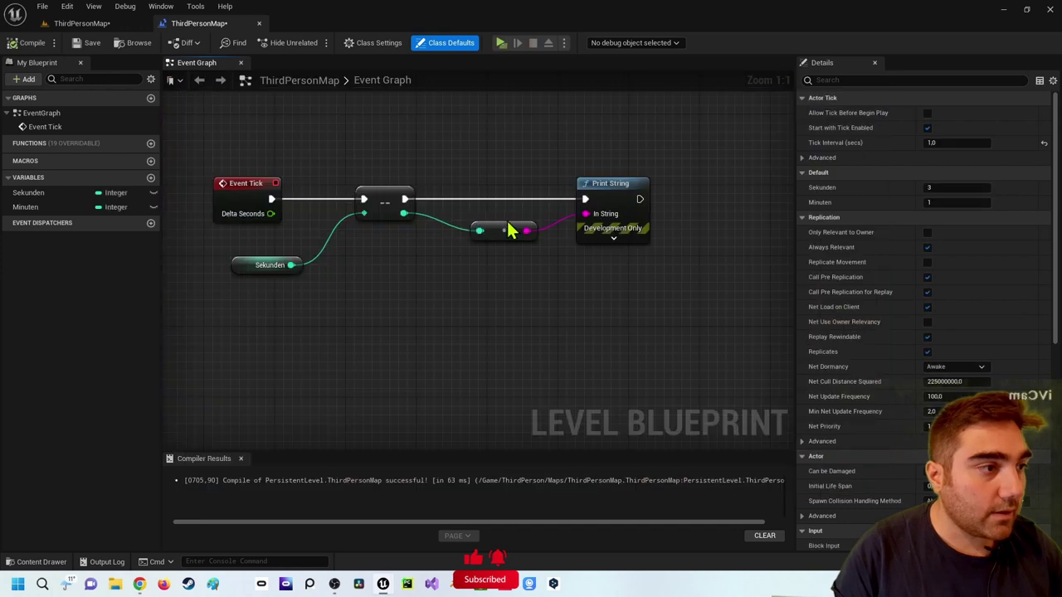
pyautogui.click(253, 259)
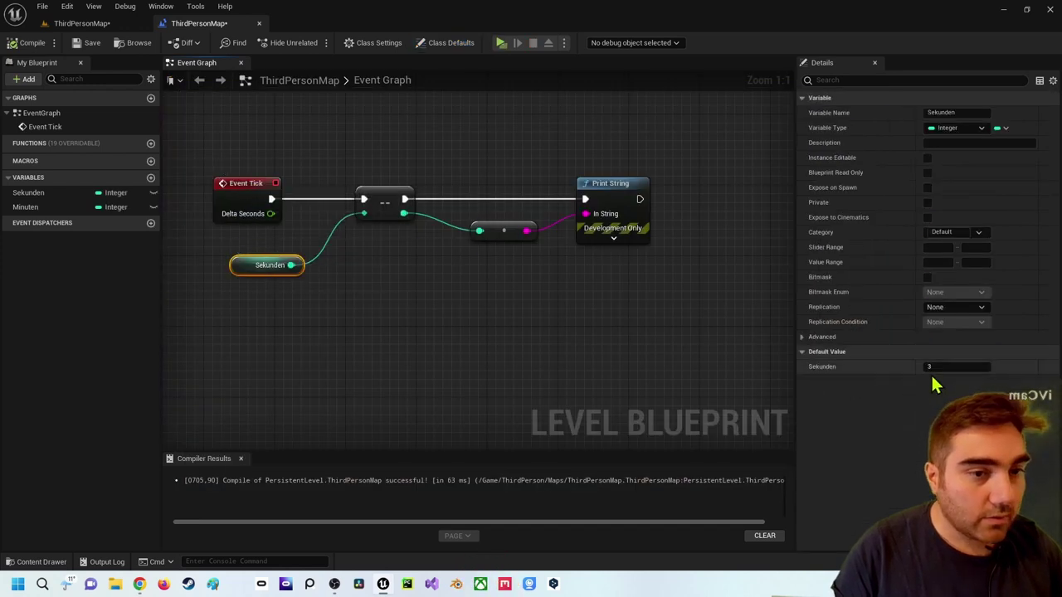
pyautogui.click(931, 367)
pyautogui.press('Return')
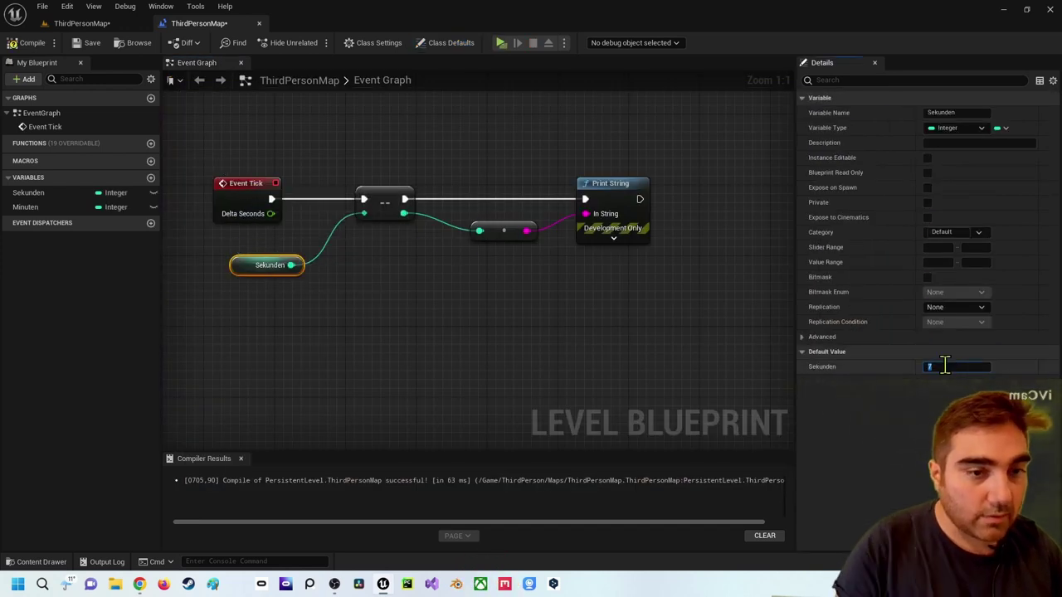
pyautogui.click(46, 48)
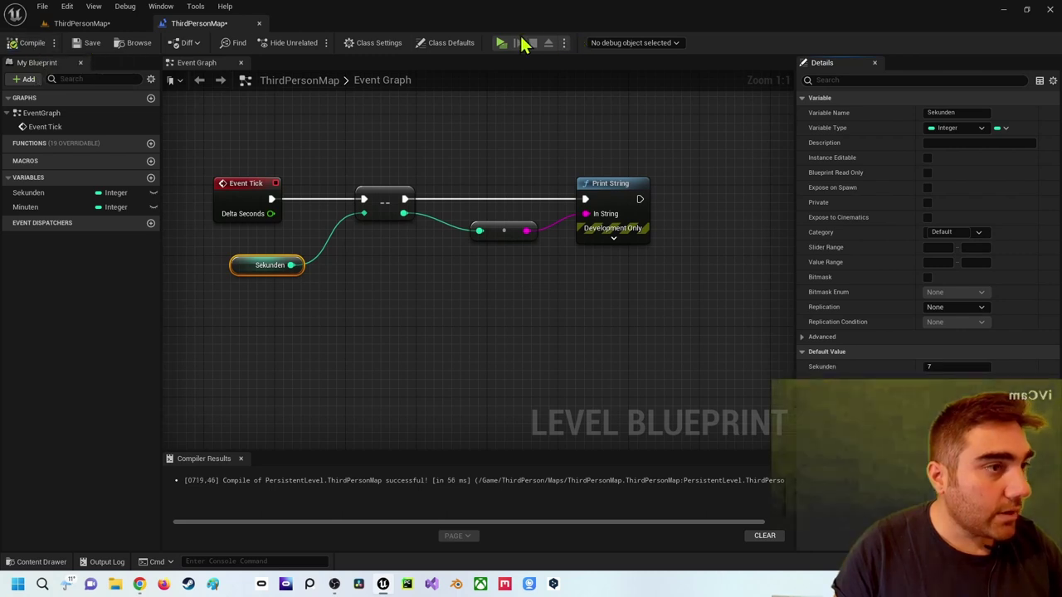
# Test-play the countdown, then select the conversion and Print String nodes.
pyautogui.click(503, 43)
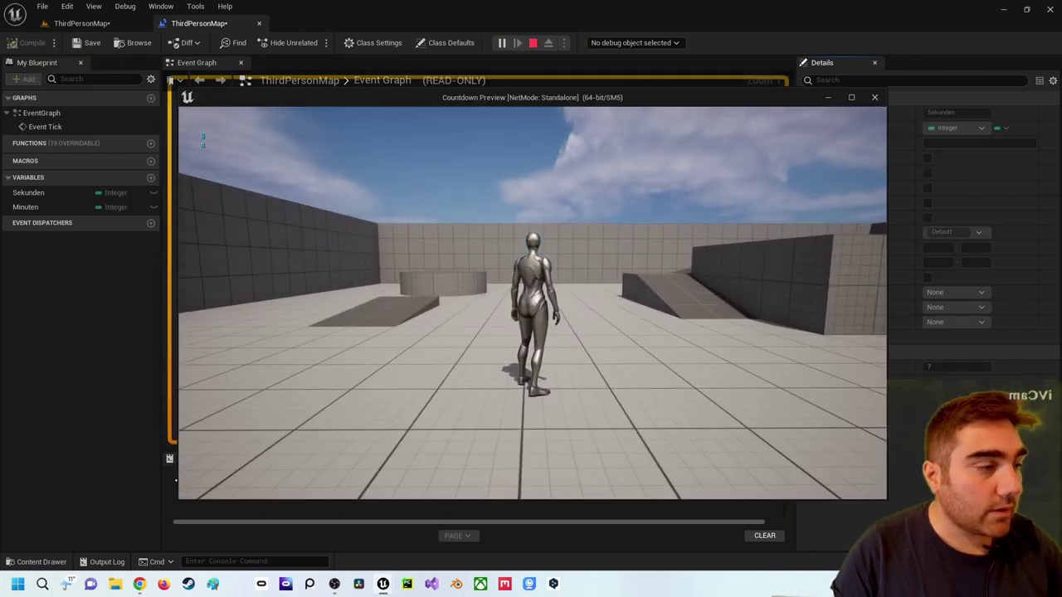
pyautogui.press('Escape')
pyautogui.moveTo(455, 243); pyautogui.dragTo(444, 220, button='right')
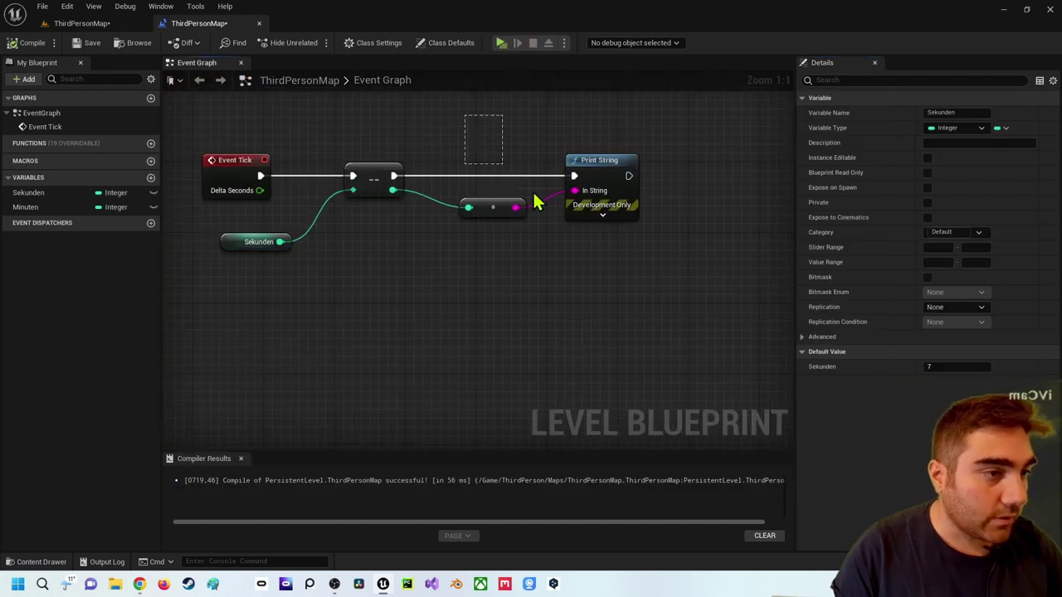
pyautogui.moveTo(535, 202); pyautogui.dragTo(664, 287)
# Delete the To String conversion and Print String nodes from the graph.
pyautogui.press('Delete')
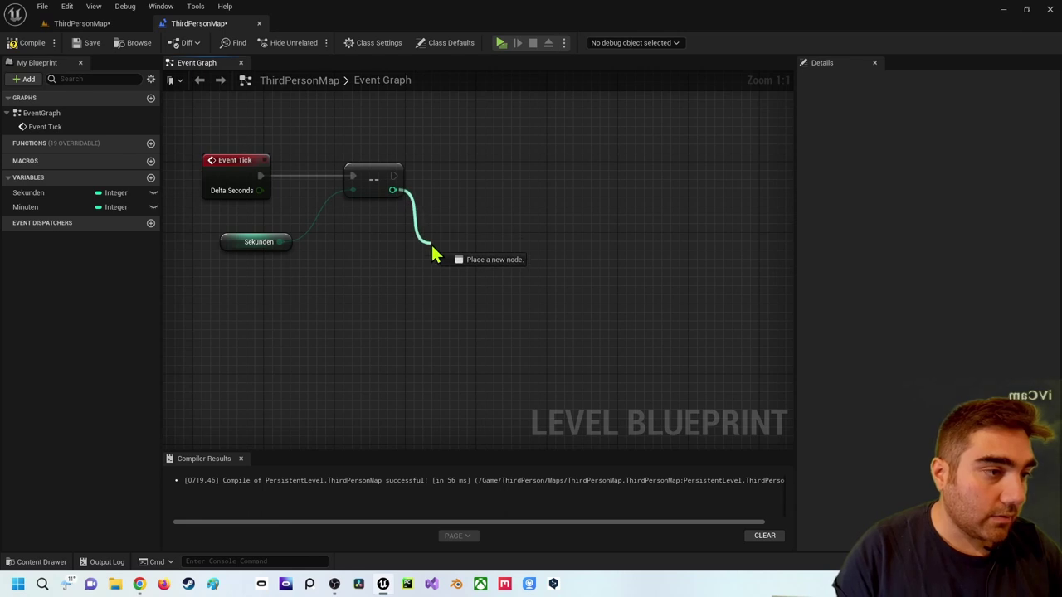
pyautogui.moveTo(391, 197); pyautogui.dragTo(431, 258)
pyautogui.click(376, 263)
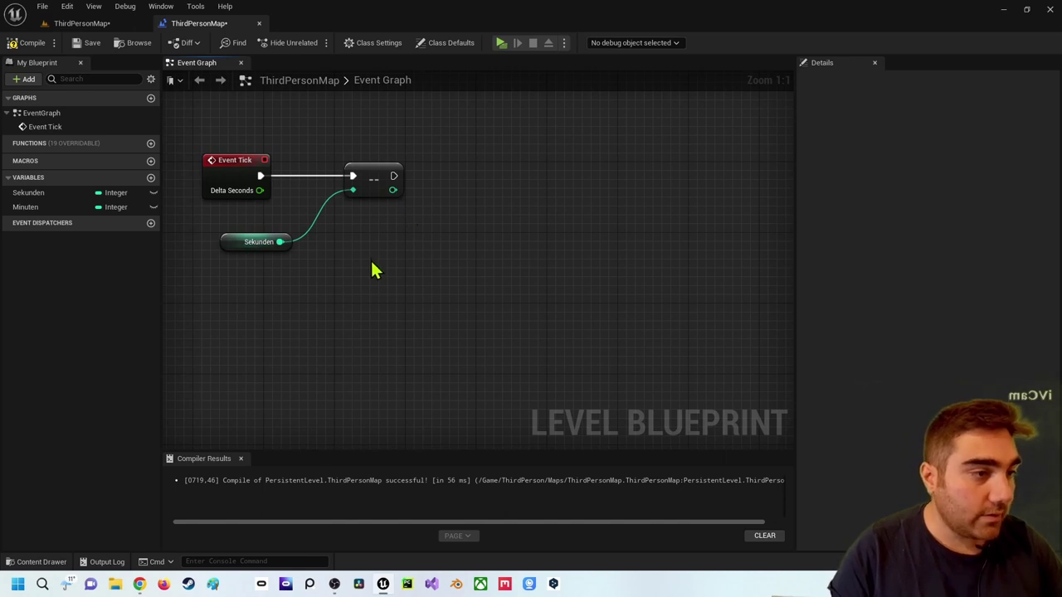
# Add a Branch node after the decrement node's execution output.
pyautogui.rightClick(455, 214)
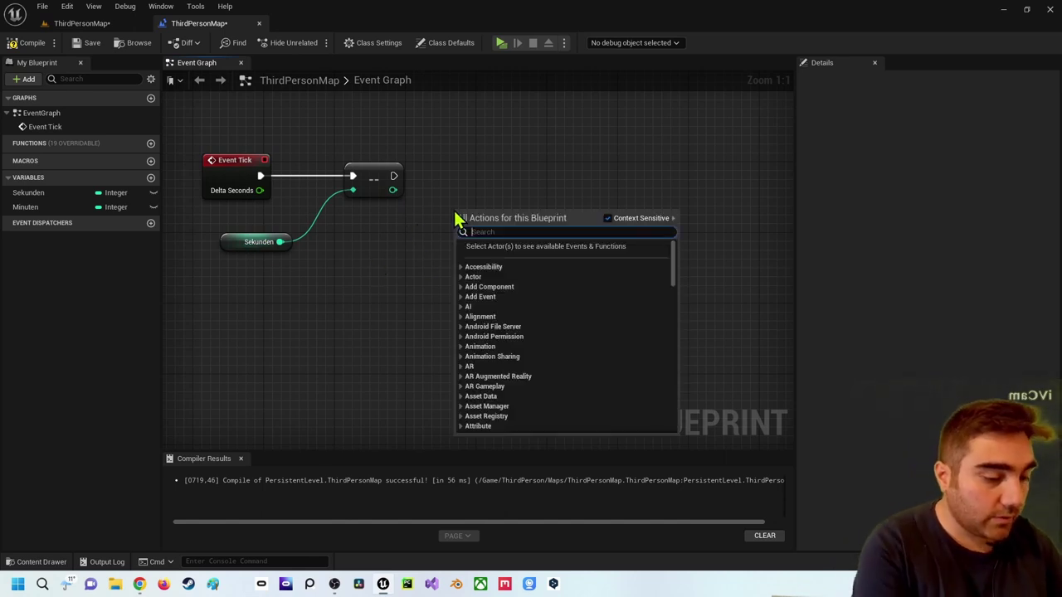
pyautogui.write('if')
pyautogui.press('Return')
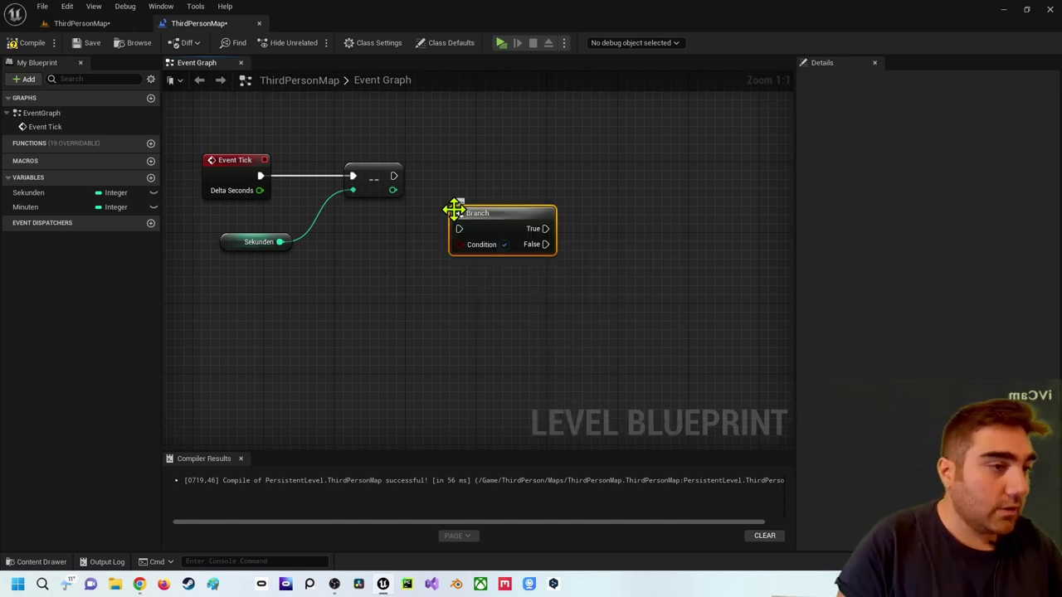
pyautogui.moveTo(457, 210); pyautogui.dragTo(498, 172)
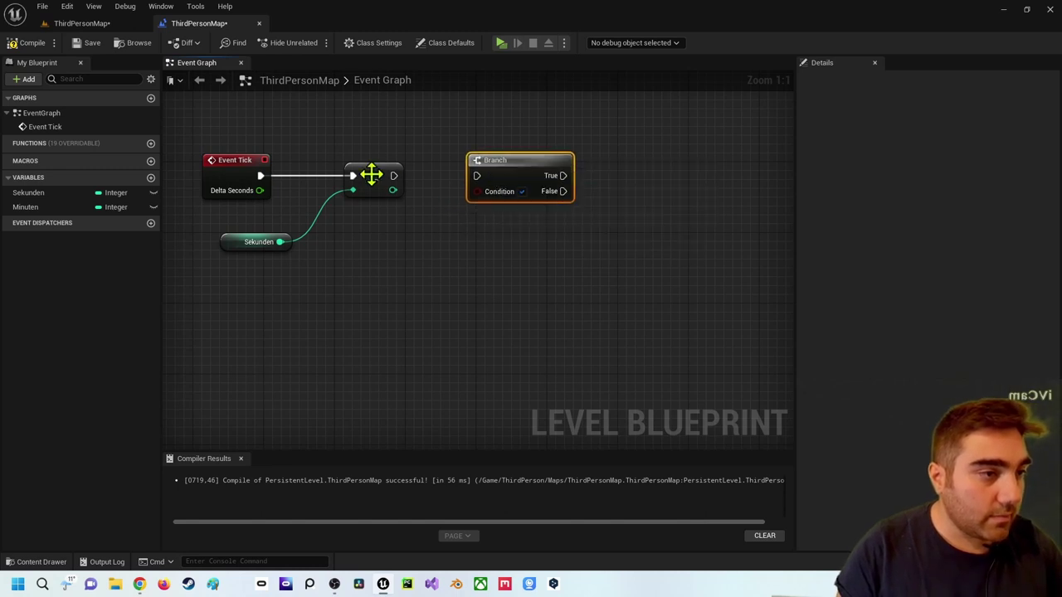
pyautogui.moveTo(394, 176); pyautogui.dragTo(480, 177)
pyautogui.moveTo(490, 166); pyautogui.dragTo(587, 166)
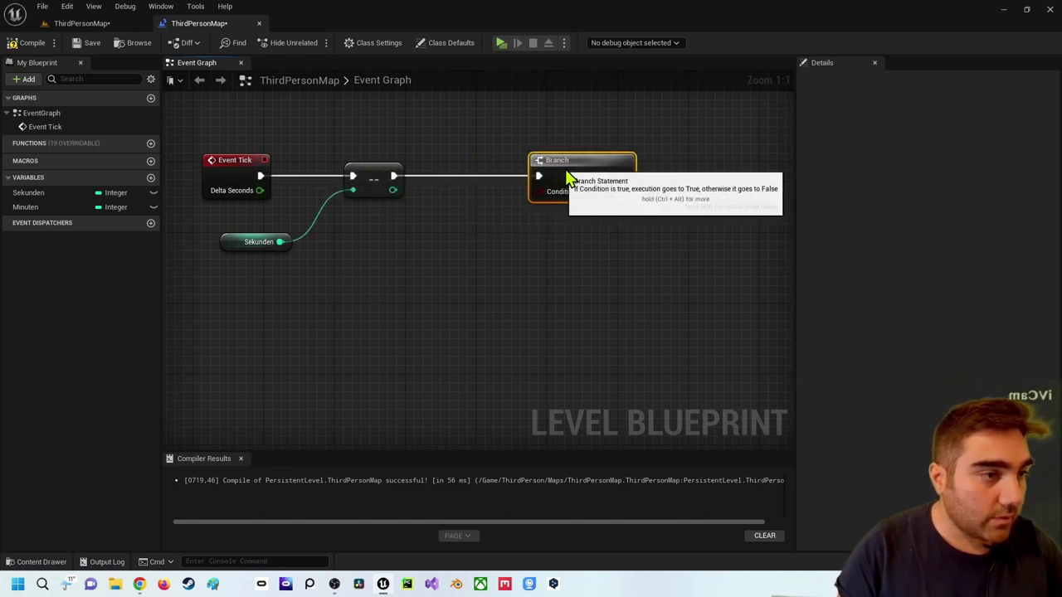
pyautogui.click(491, 244)
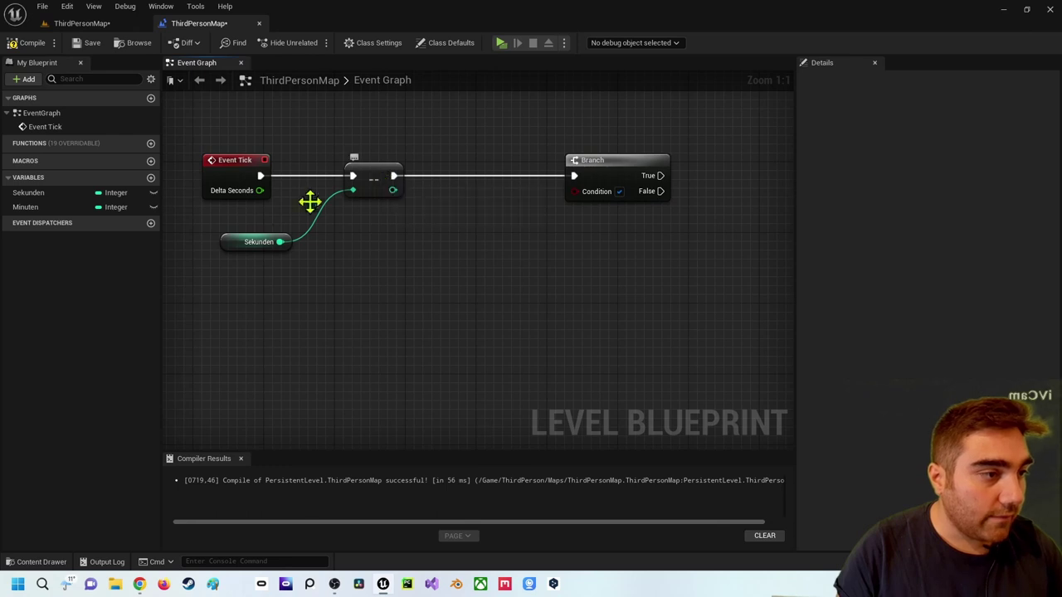
# Compare the decremented Sekunden with an Equal (==) node feeding the Branch Condition.
pyautogui.moveTo(391, 193); pyautogui.dragTo(433, 294)
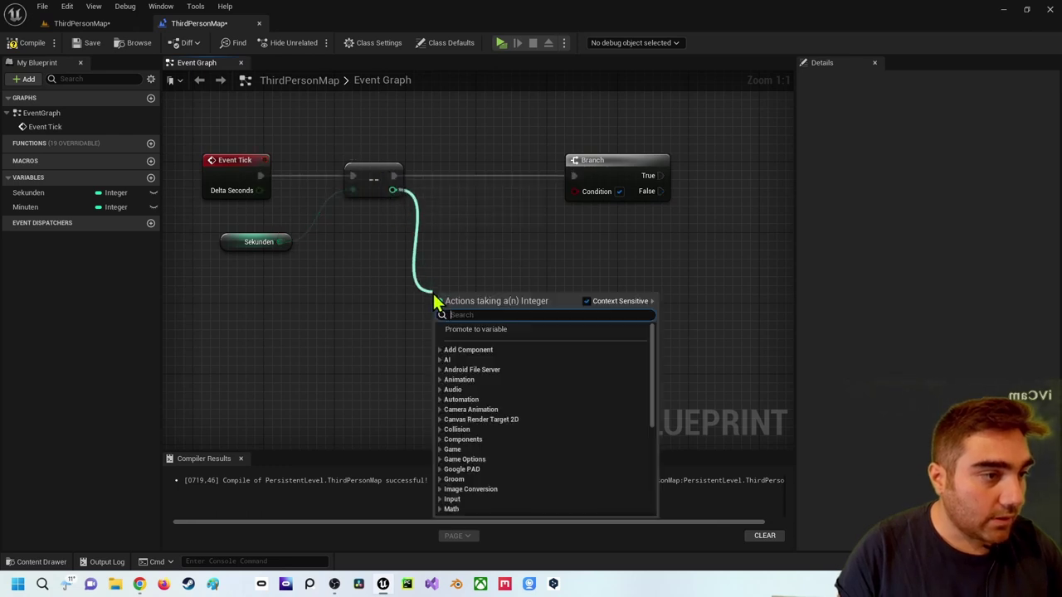
pyautogui.write('==')
pyautogui.press('Return')
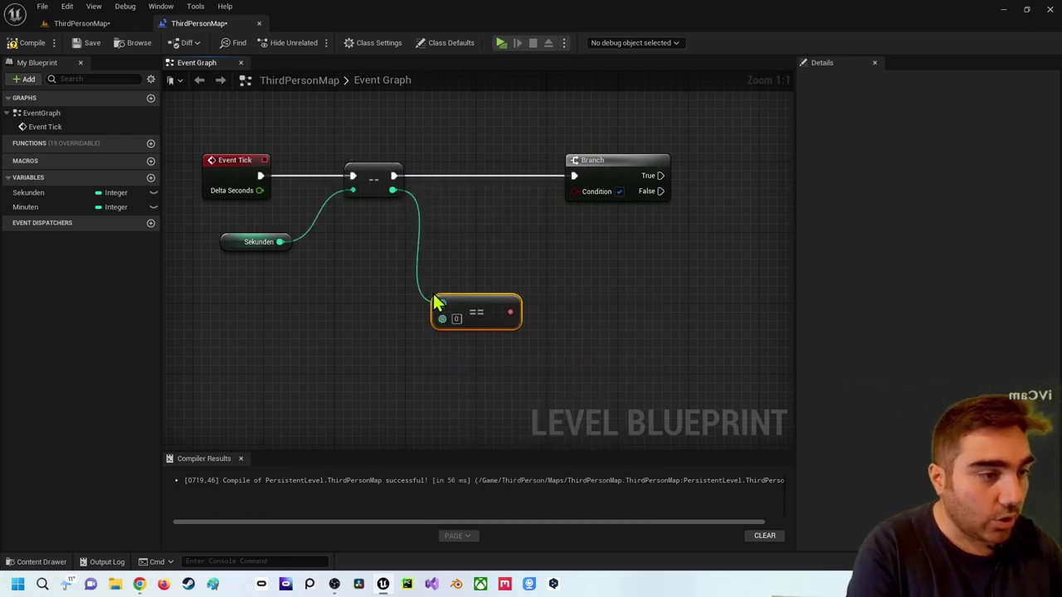
pyautogui.moveTo(510, 312); pyautogui.dragTo(580, 199)
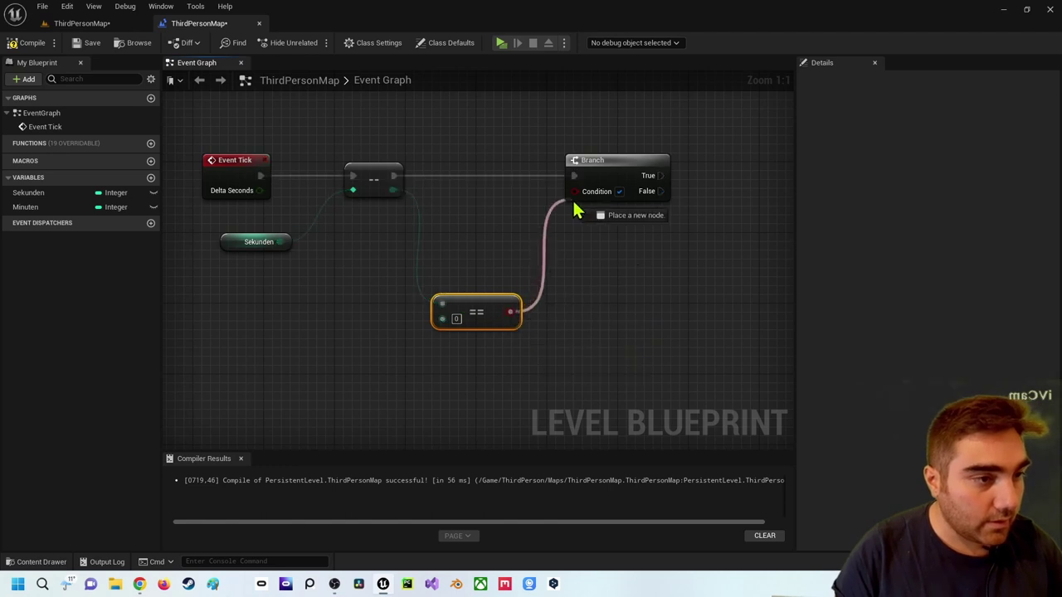
pyautogui.moveTo(477, 302); pyautogui.dragTo(502, 221)
pyautogui.moveTo(582, 235); pyautogui.dragTo(464, 345, button='right')
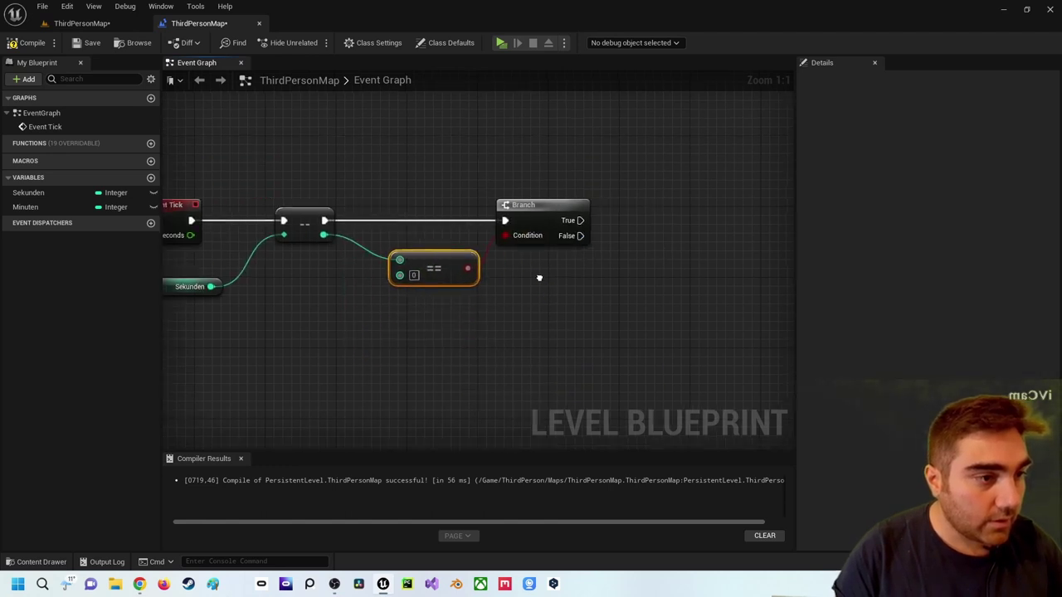
pyautogui.moveTo(347, 326); pyautogui.dragTo(338, 326)
# Add a Sekunden setter with value 59, driven by the Branch True output.
pyautogui.click(427, 355)
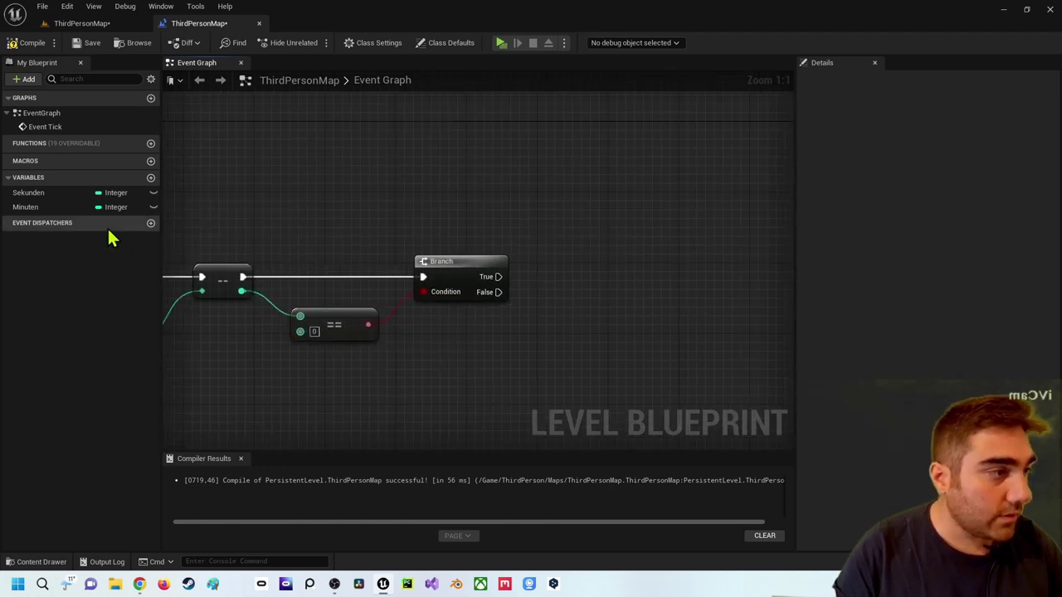
pyautogui.click(23, 194)
pyautogui.moveTo(23, 197); pyautogui.dragTo(525, 177)
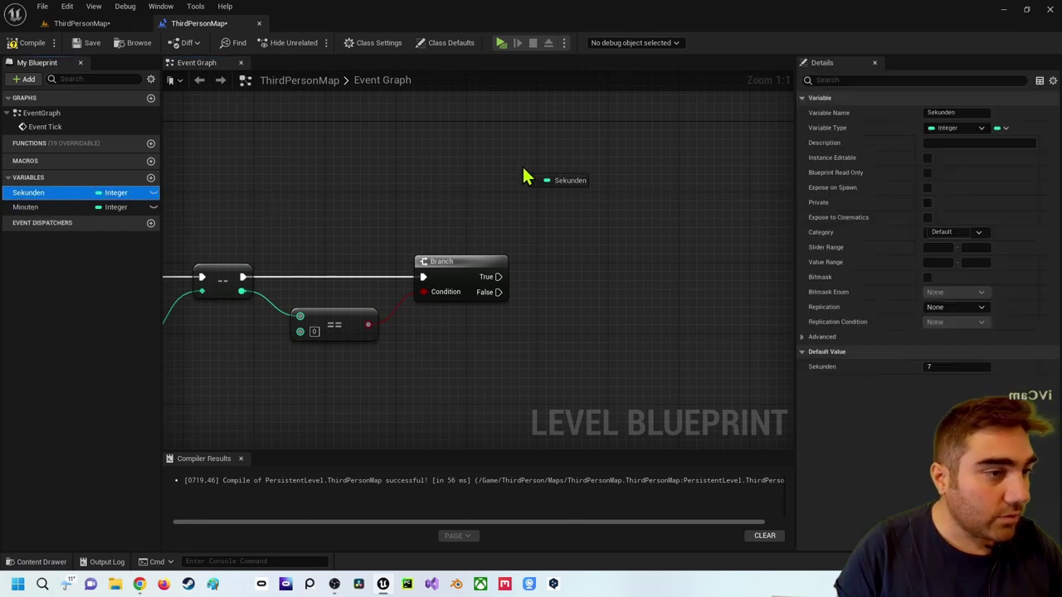
pyautogui.click(554, 201)
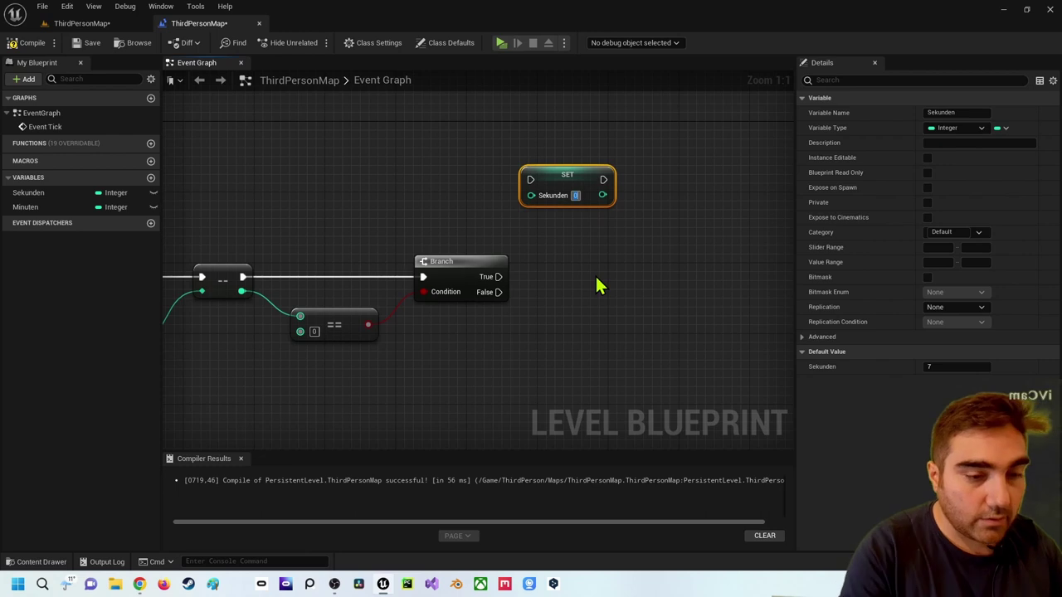
pyautogui.write('69')
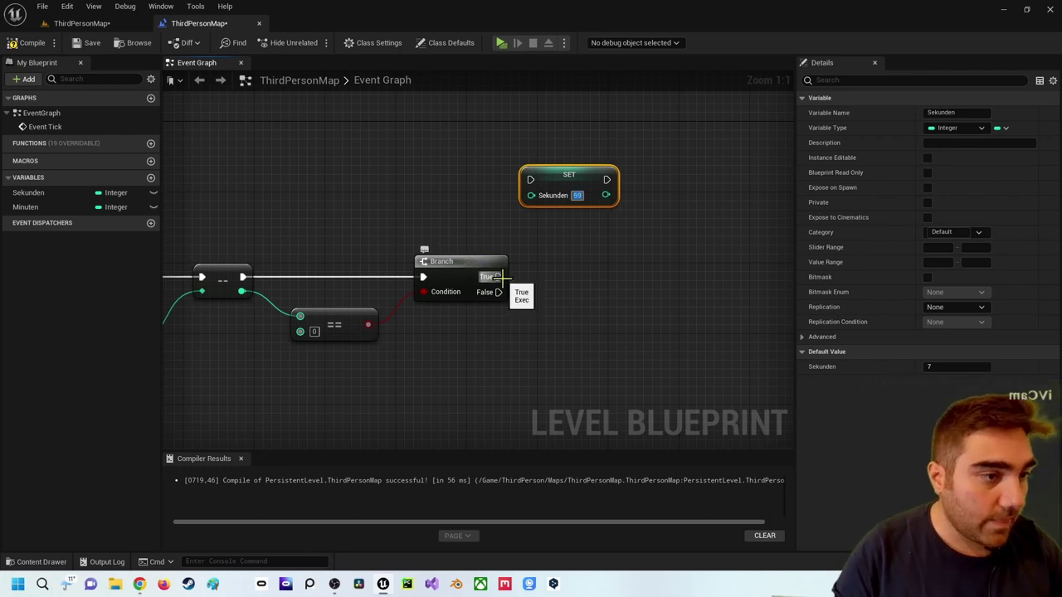
pyautogui.moveTo(501, 278)
pyautogui.mouseDown()
pyautogui.moveTo(531, 181)
pyautogui.moveTo(573, 177)
pyautogui.mouseUp()
pyautogui.click(410, 400)
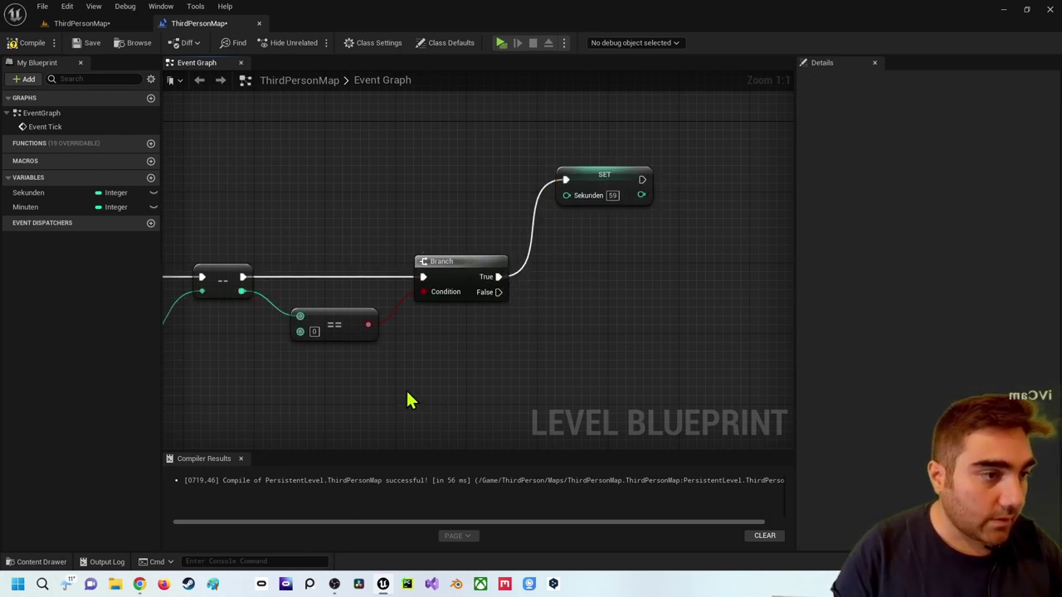
pyautogui.moveTo(410, 400); pyautogui.dragTo(581, 308, button='right')
pyautogui.moveTo(540, 337); pyautogui.dragTo(488, 334, button='right')
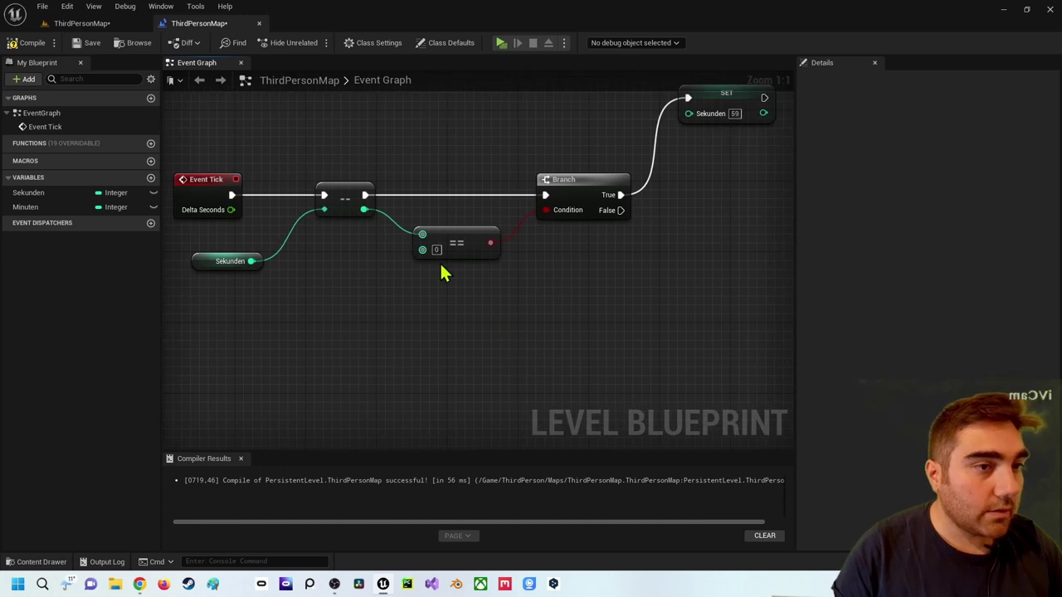
# Compile and test-play the level, then stop the session.
pyautogui.click(31, 45)
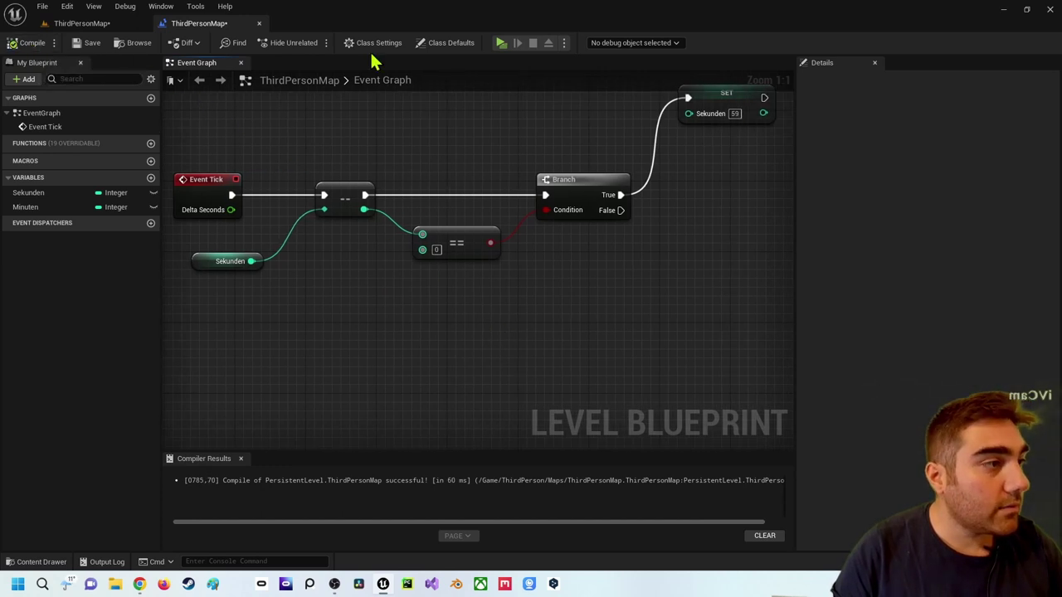
pyautogui.click(500, 43)
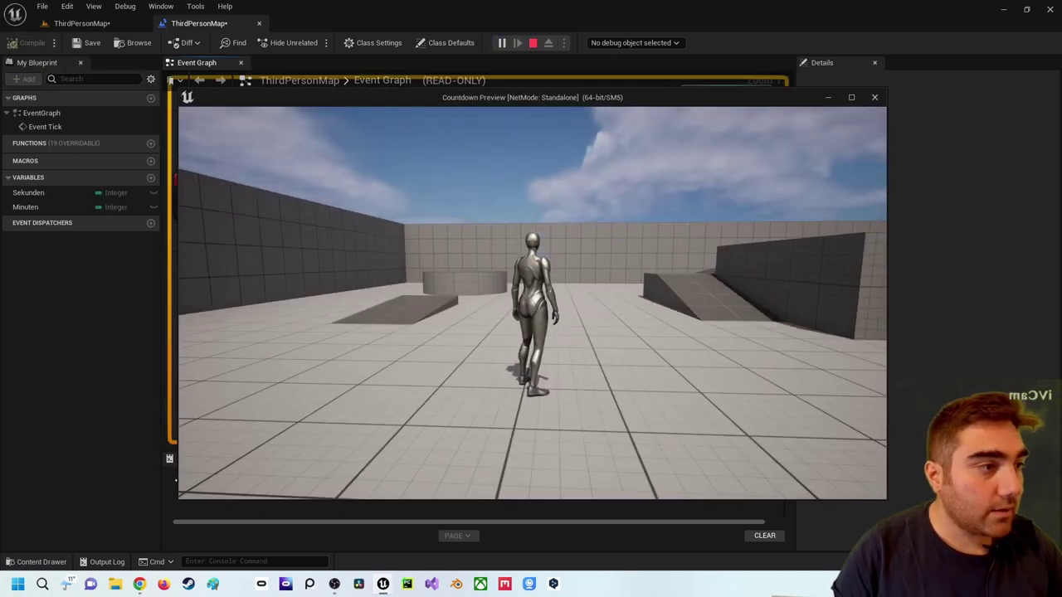
pyautogui.press('Escape')
# Move every node except Event Tick to the right to leave room.
pyautogui.moveTo(522, 254); pyautogui.dragTo(408, 332, button='right')
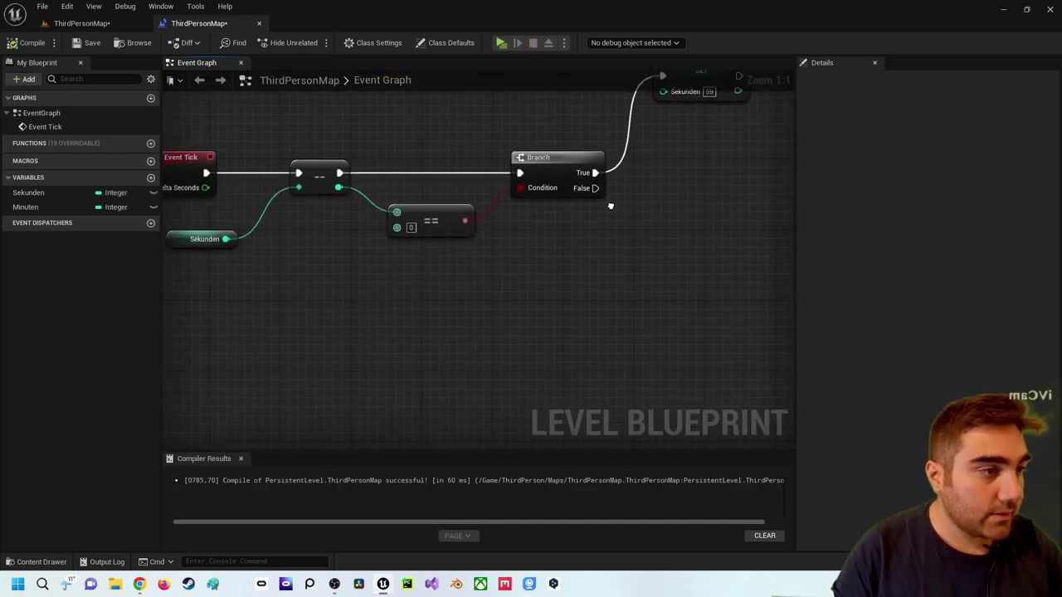
pyautogui.moveTo(464, 305); pyautogui.dragTo(673, 183, button='right')
pyautogui.scroll(-2, 343, 197)
pyautogui.scroll(-1, 339, 219)
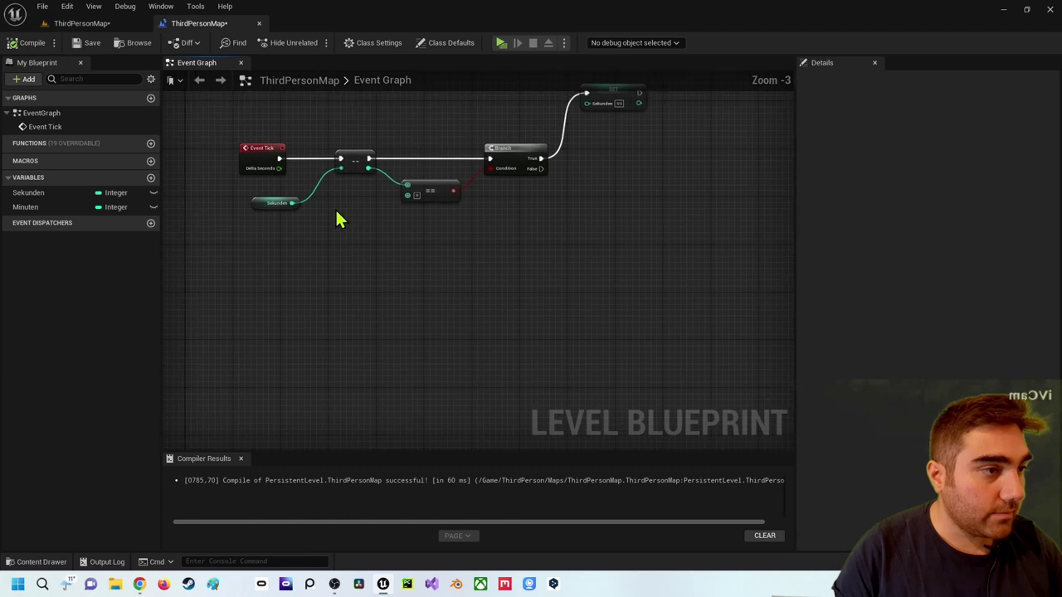
pyautogui.moveTo(288, 106); pyautogui.dragTo(576, 230)
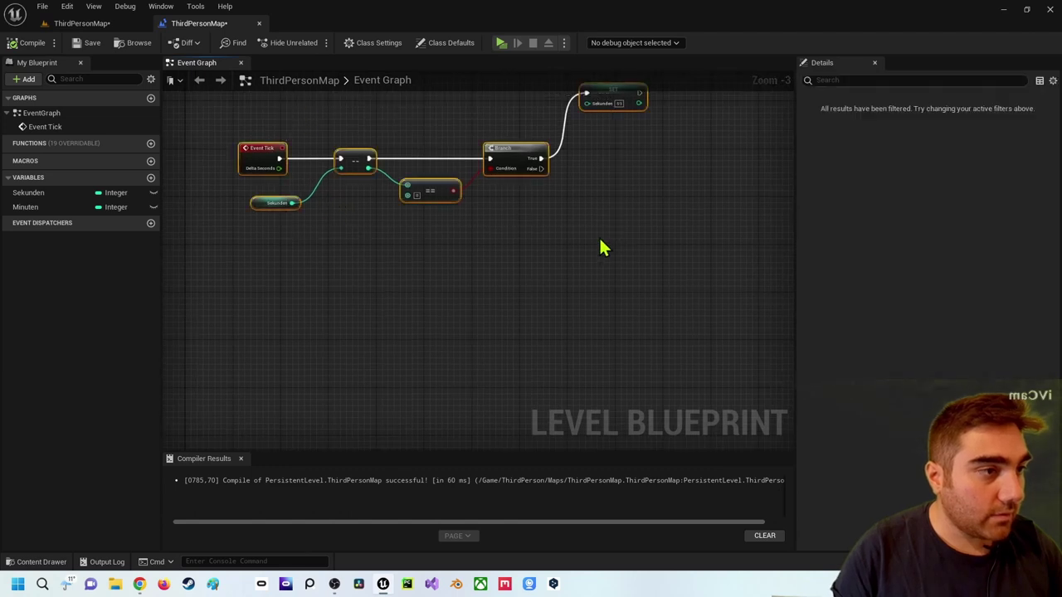
pyautogui.click(598, 247)
pyautogui.scroll(-1, 344, 133)
pyautogui.moveTo(338, 129); pyautogui.dragTo(328, 171, button='right')
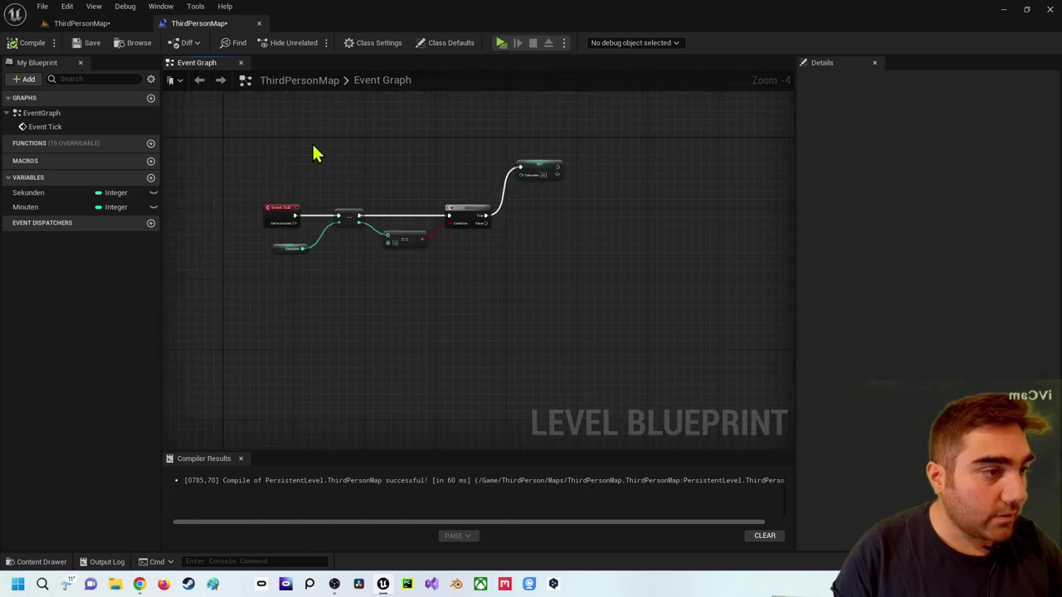
pyautogui.moveTo(588, 305); pyautogui.dragTo(587, 302)
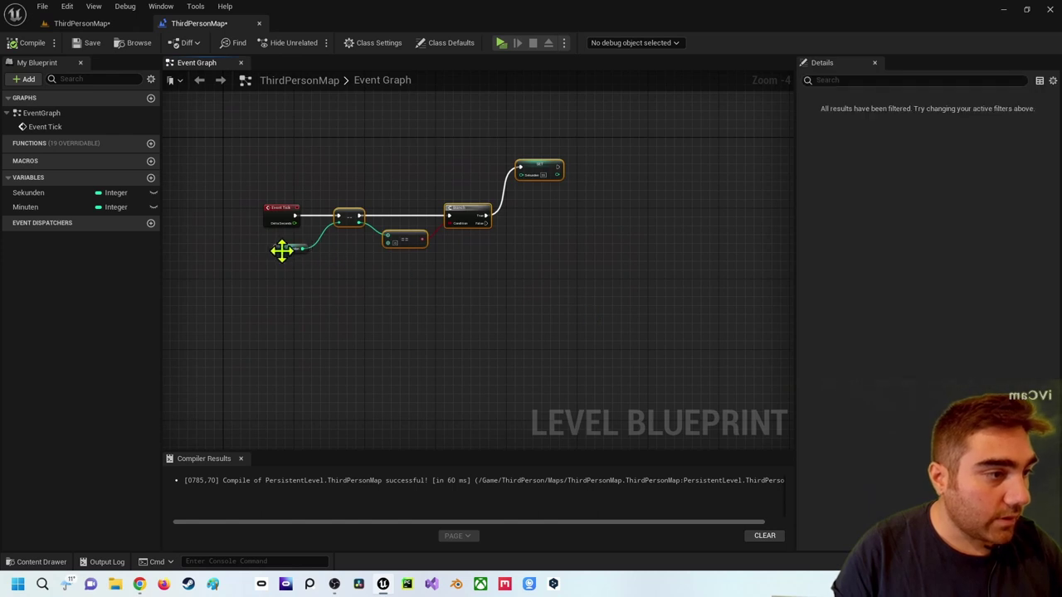
pyautogui.moveTo(343, 215); pyautogui.dragTo(464, 219)
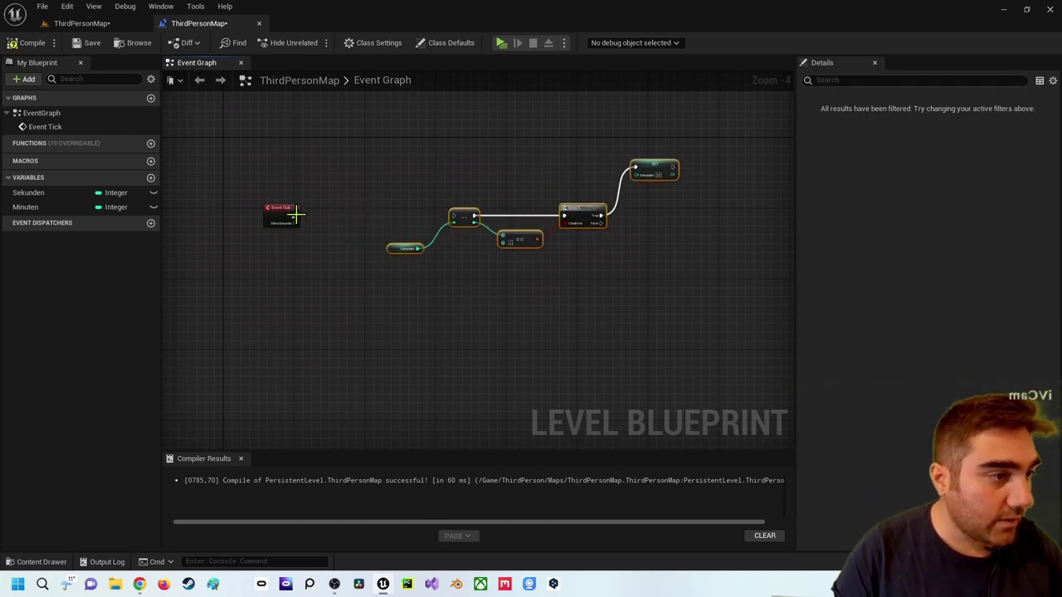
pyautogui.scroll(2, 314, 224)
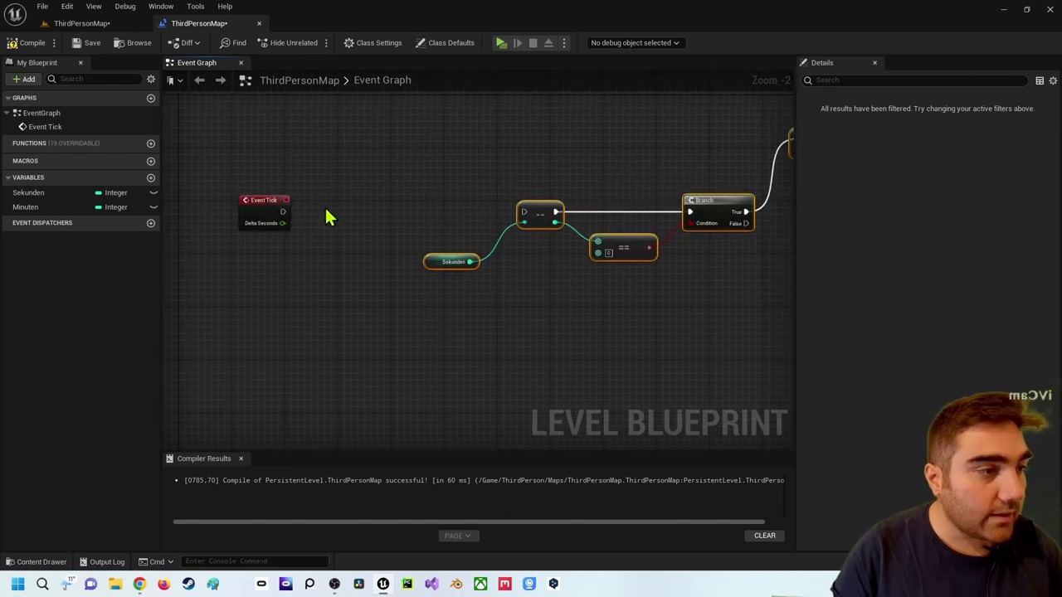
# Add a Sequence after Event Tick and a Print String on its Then 1 output.
pyautogui.click(325, 212)
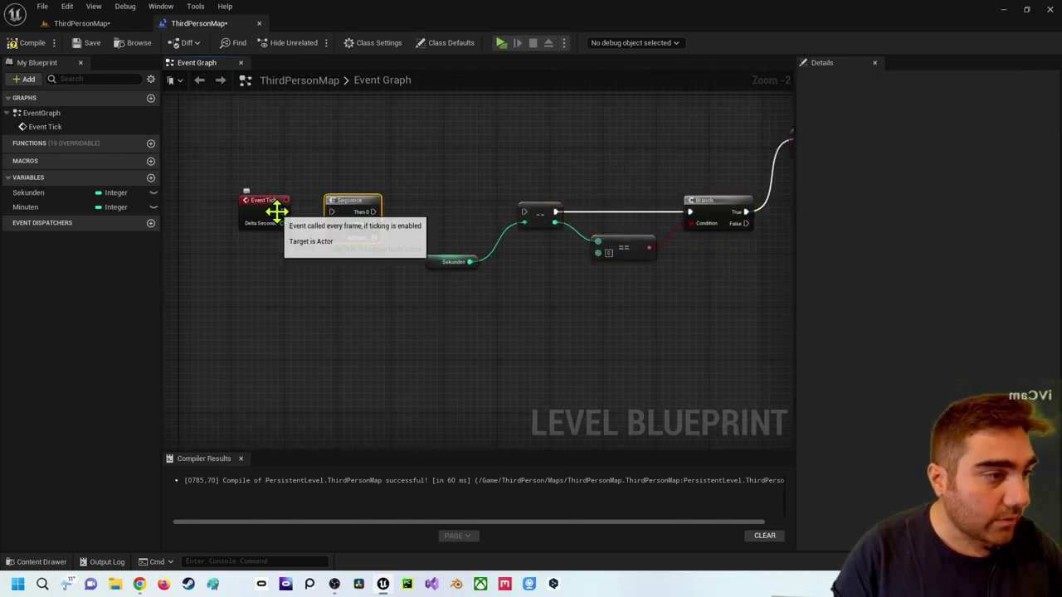
pyautogui.moveTo(283, 212); pyautogui.dragTo(525, 212)
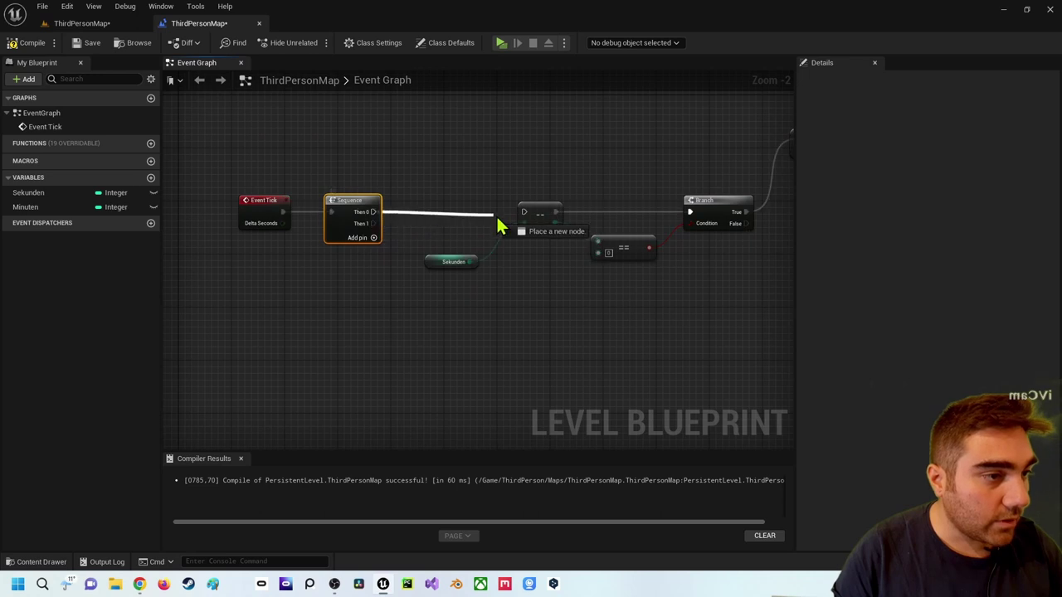
pyautogui.moveTo(409, 312); pyautogui.dragTo(407, 254, button='right')
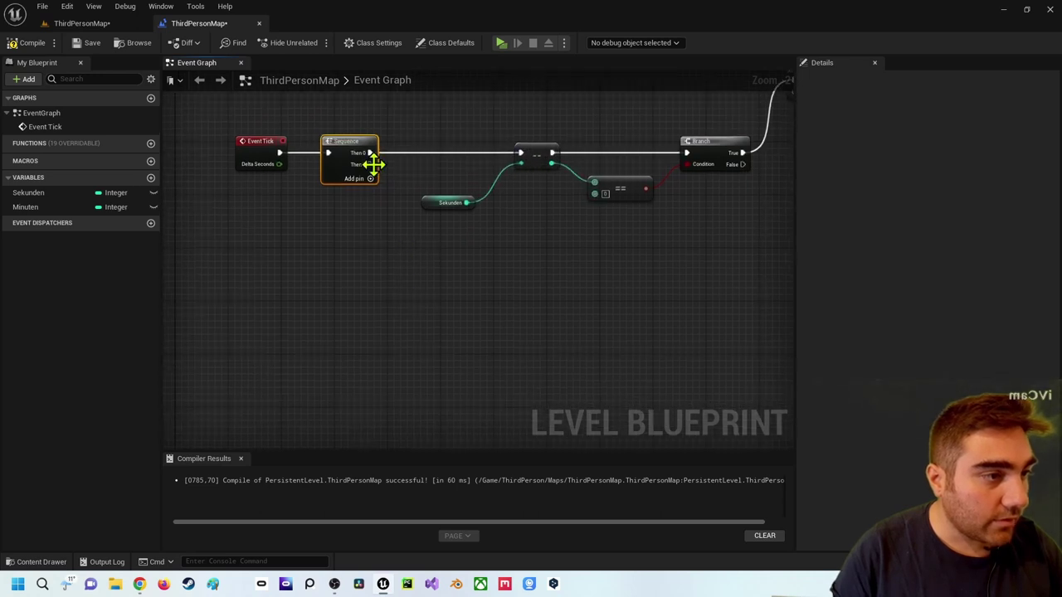
pyautogui.moveTo(371, 164); pyautogui.dragTo(407, 295)
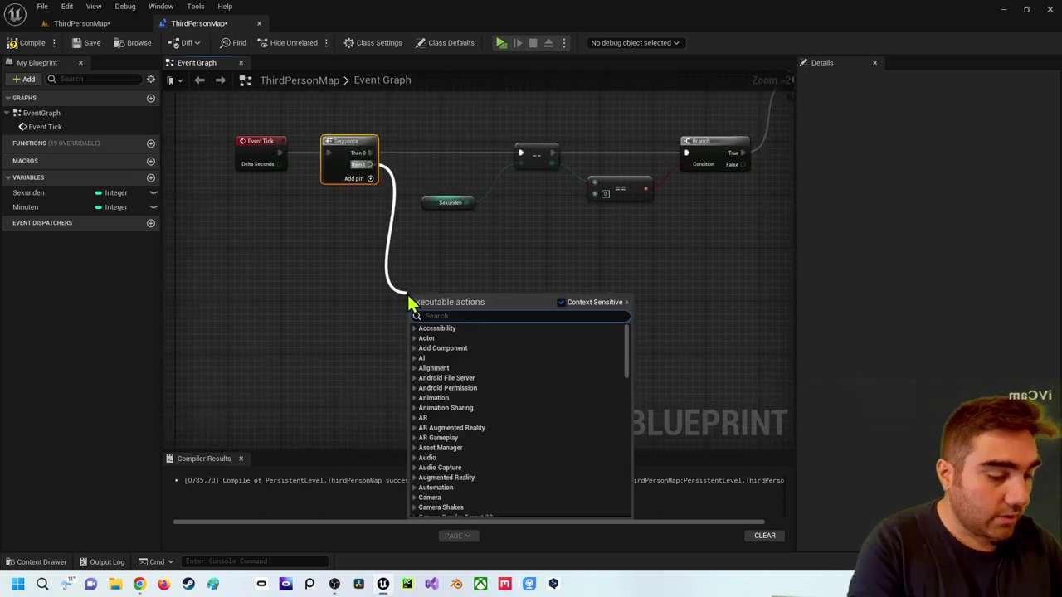
pyautogui.write('print string')
pyautogui.press('Return')
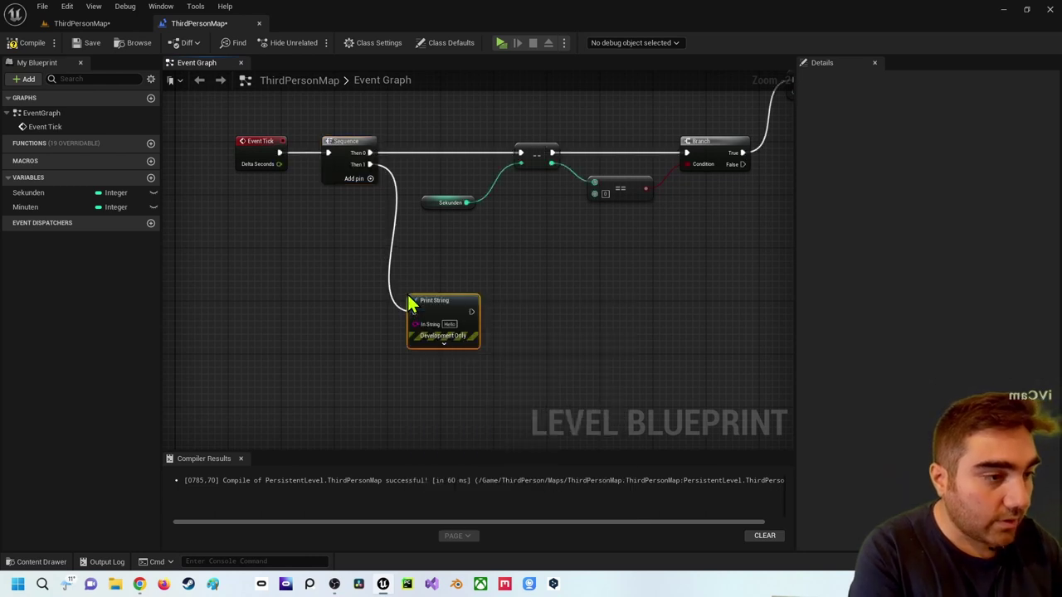
pyautogui.moveTo(436, 297); pyautogui.dragTo(471, 258)
pyautogui.click(381, 315)
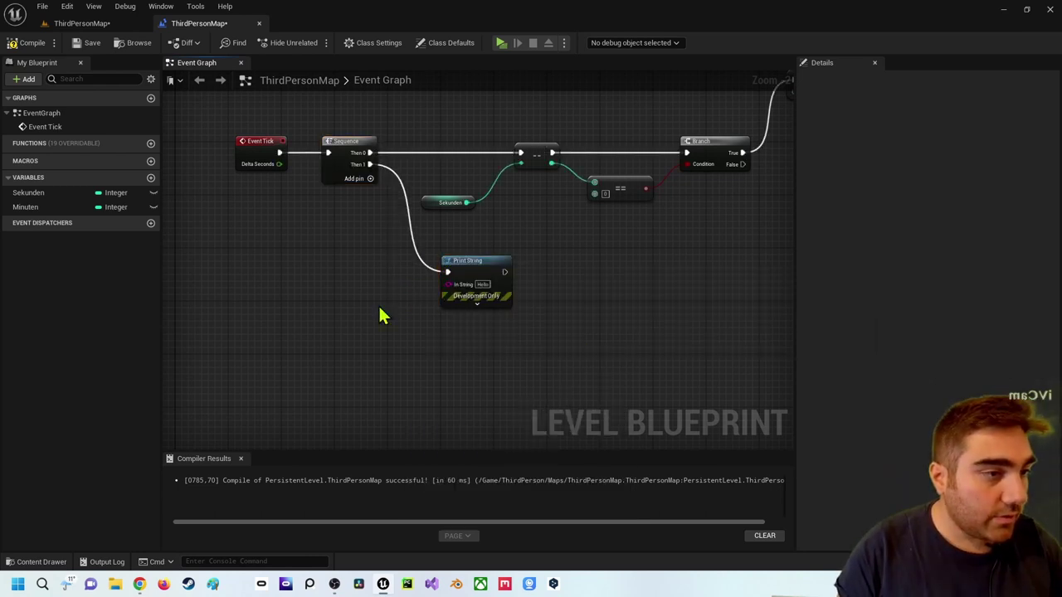
# Feed a Sekunden getter into Print String's In String and compile.
pyautogui.moveTo(38, 194); pyautogui.dragTo(376, 251)
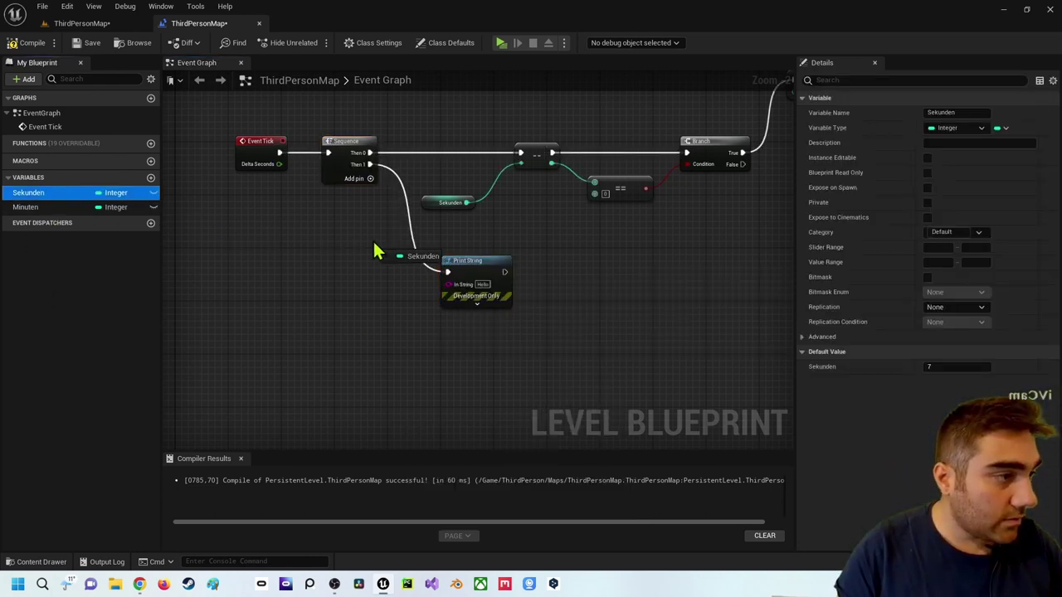
pyautogui.moveTo(365, 292); pyautogui.dragTo(366, 292)
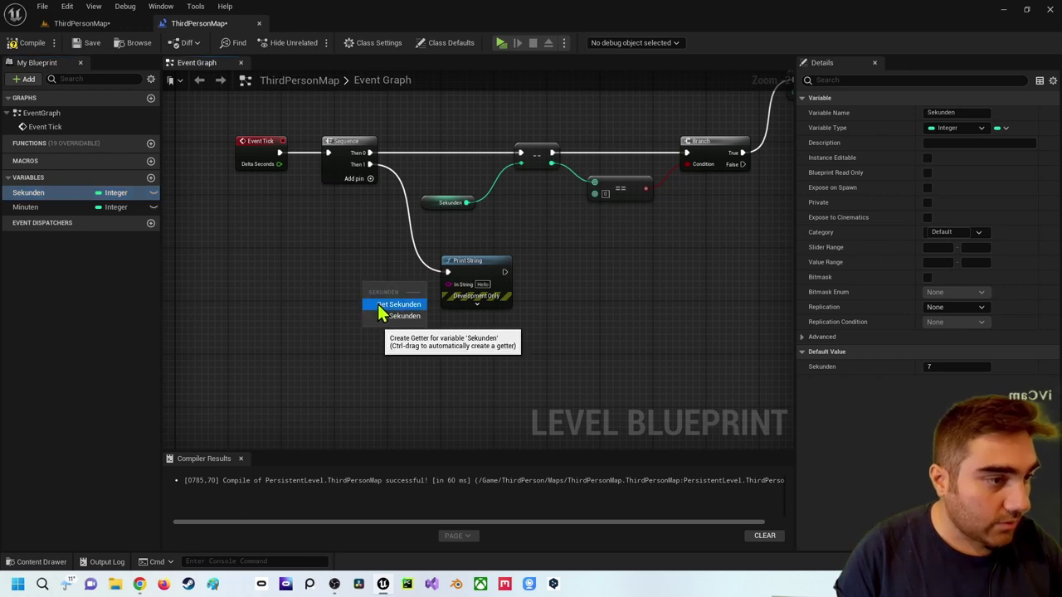
pyautogui.click(381, 306)
pyautogui.moveTo(409, 288)
pyautogui.mouseDown()
pyautogui.moveTo(454, 284)
pyautogui.moveTo(371, 297)
pyautogui.mouseUp()
pyautogui.press('Escape')
pyautogui.click(324, 284)
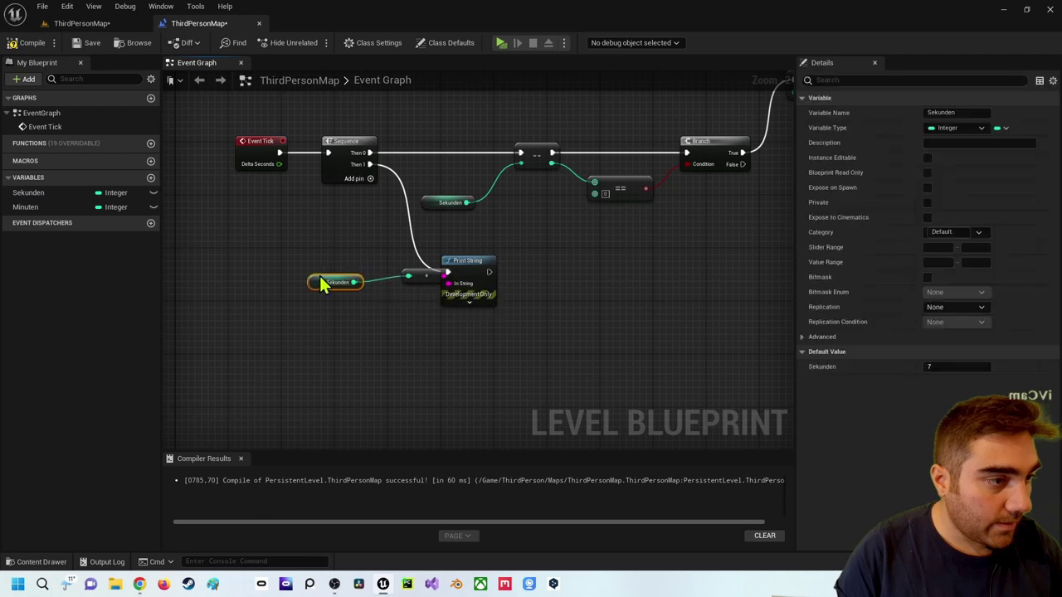
pyautogui.click(419, 271)
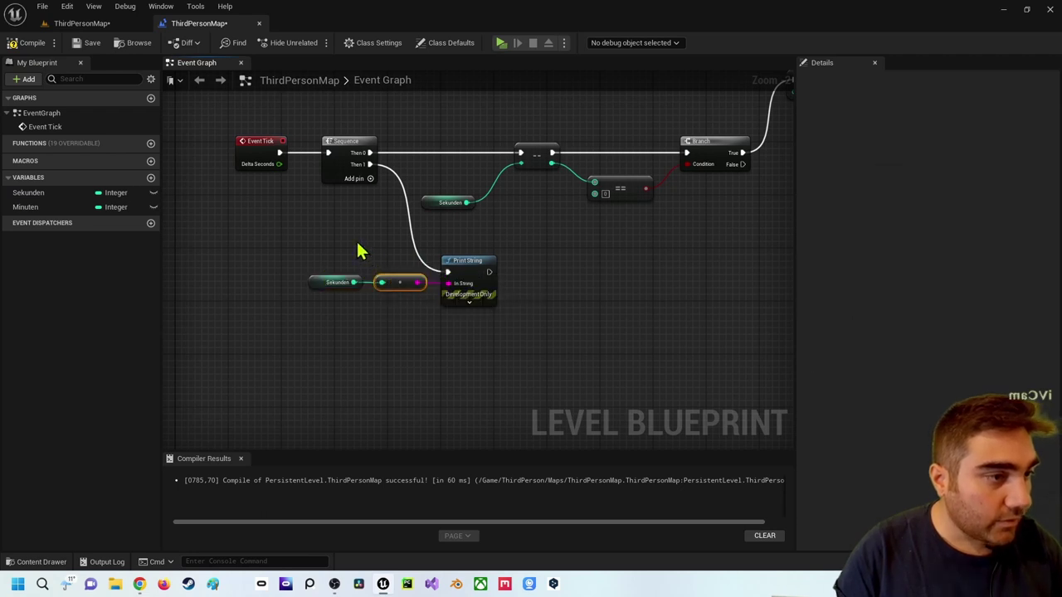
pyautogui.moveTo(356, 249); pyautogui.dragTo(278, 247, button='right')
pyautogui.scroll(-1, 278, 247)
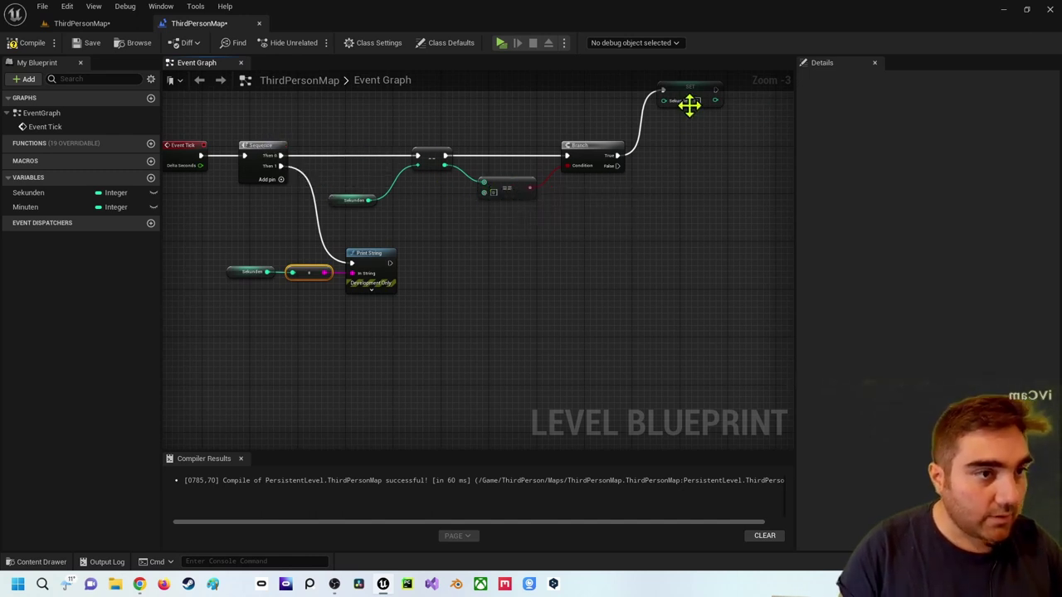
pyautogui.click(32, 43)
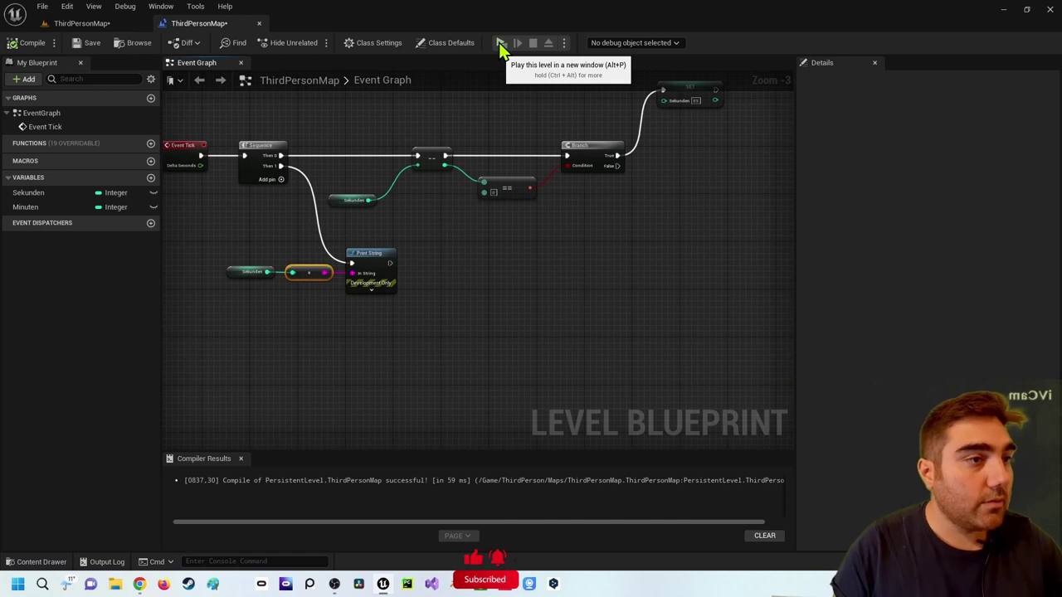
# Play the level to check the printed countdown wrapping to 59, then stop playing.
pyautogui.click(500, 43)
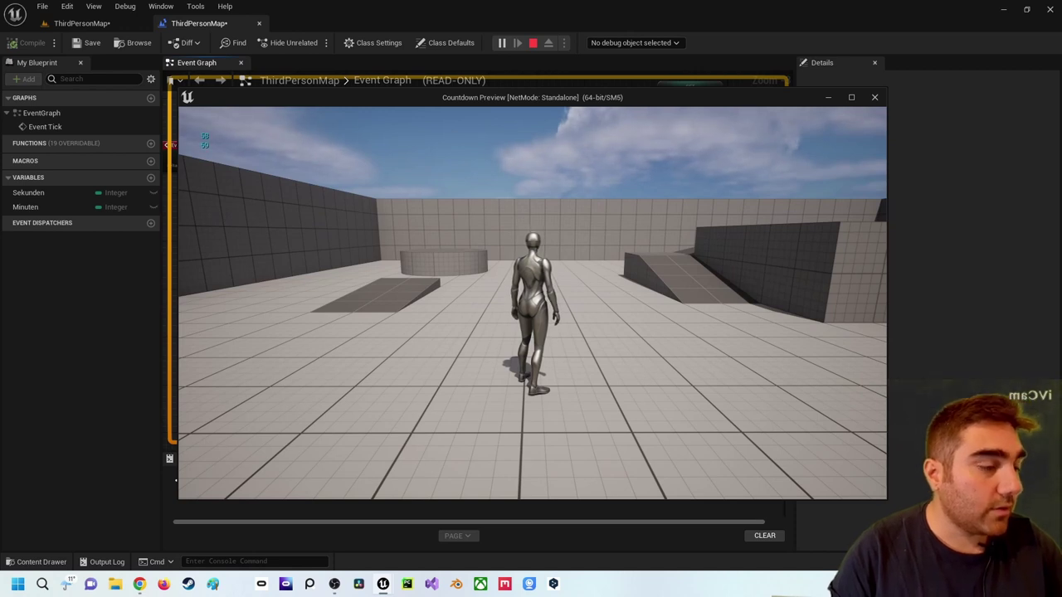
pyautogui.press('Escape')
pyautogui.scroll(-2, 431, 227)
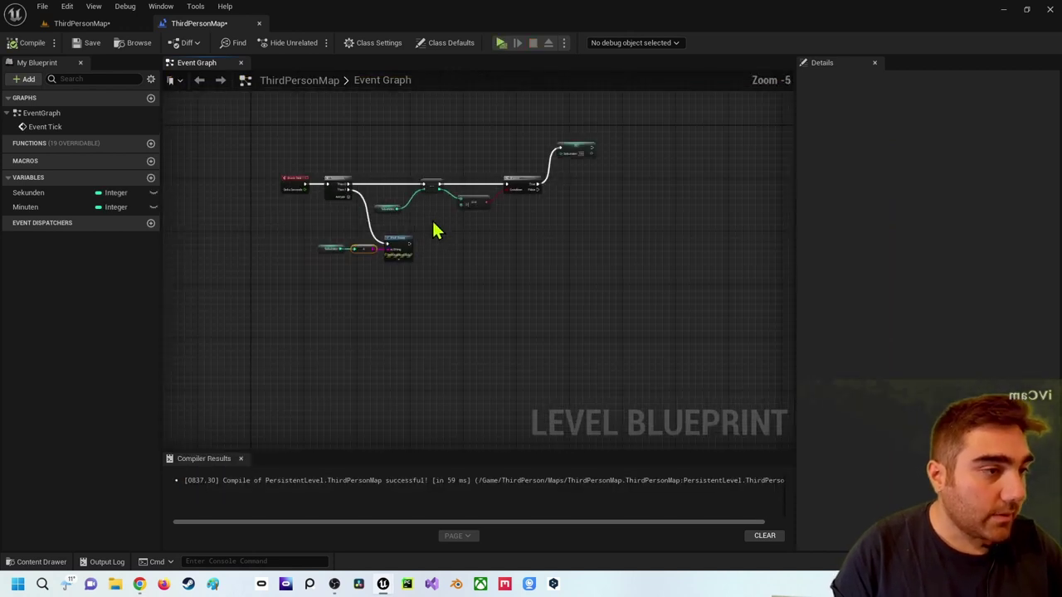
# Move the Sekunden getter and its conversion node down below Print String.
pyautogui.scroll(2, 431, 227)
pyautogui.moveTo(431, 227); pyautogui.dragTo(486, 149, button='right')
pyautogui.moveTo(329, 184)
pyautogui.mouseDown()
pyautogui.moveTo(370, 181)
pyautogui.moveTo(370, 235)
pyautogui.mouseUp()
# Line up the Sekunden nodes with Print String and add a Minuten getter.
pyautogui.click(296, 213)
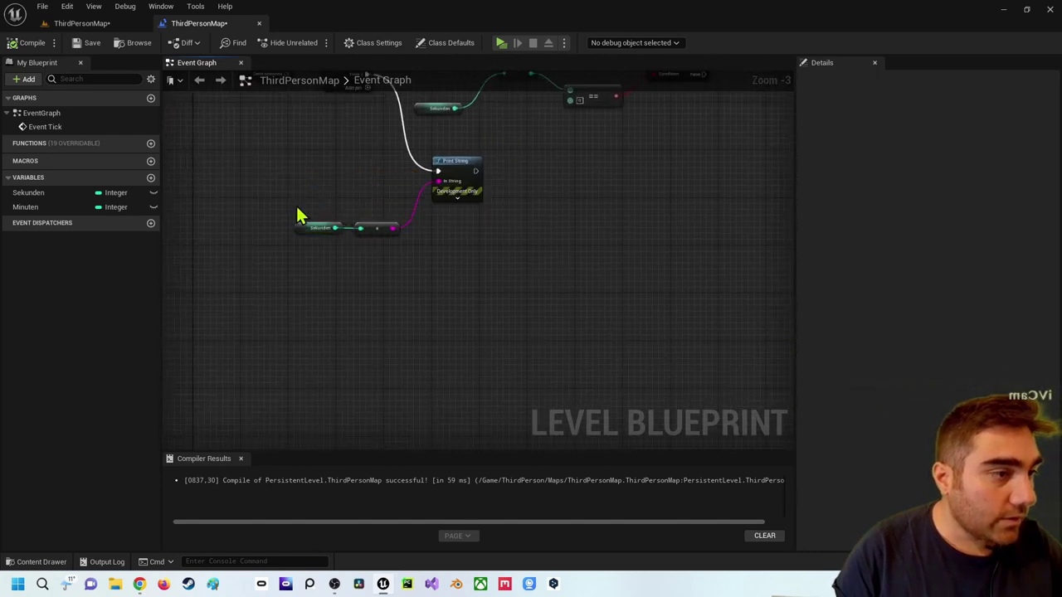
pyautogui.moveTo(280, 185); pyautogui.dragTo(394, 240)
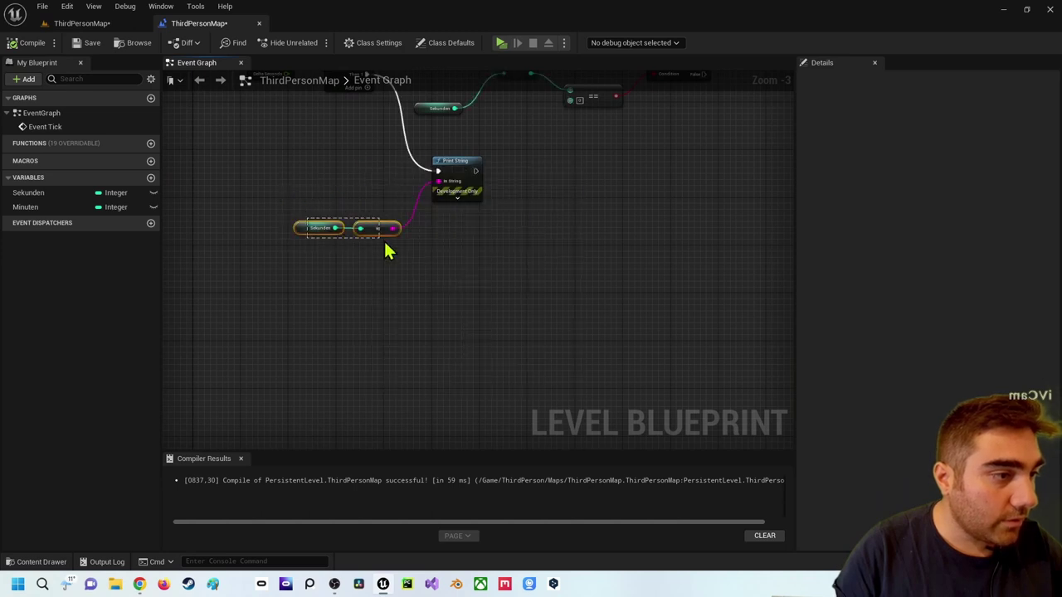
pyautogui.moveTo(371, 233); pyautogui.dragTo(351, 161)
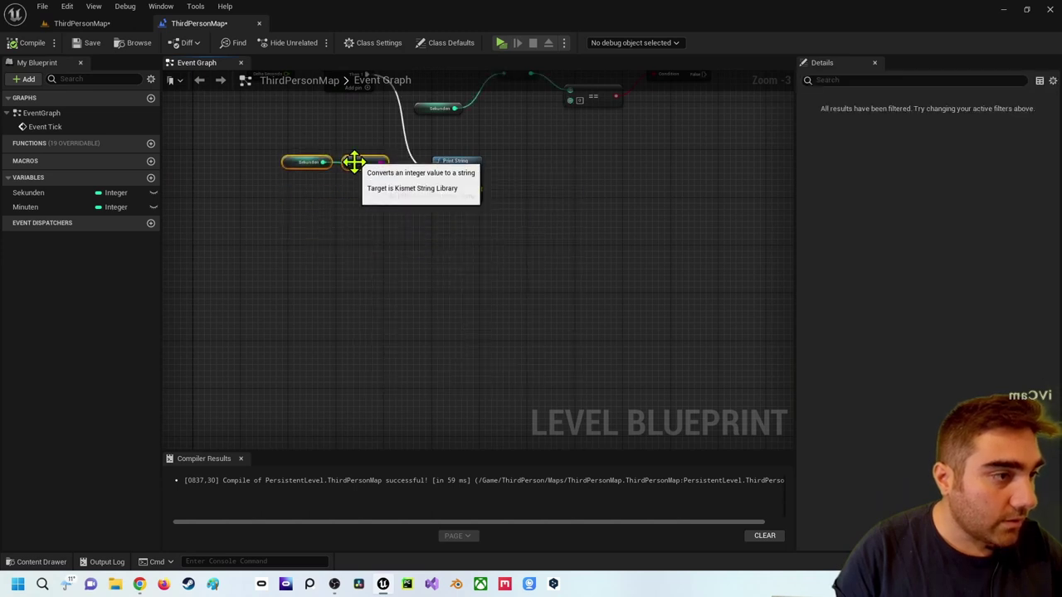
pyautogui.click(216, 191)
pyautogui.moveTo(155, 209); pyautogui.dragTo(282, 214)
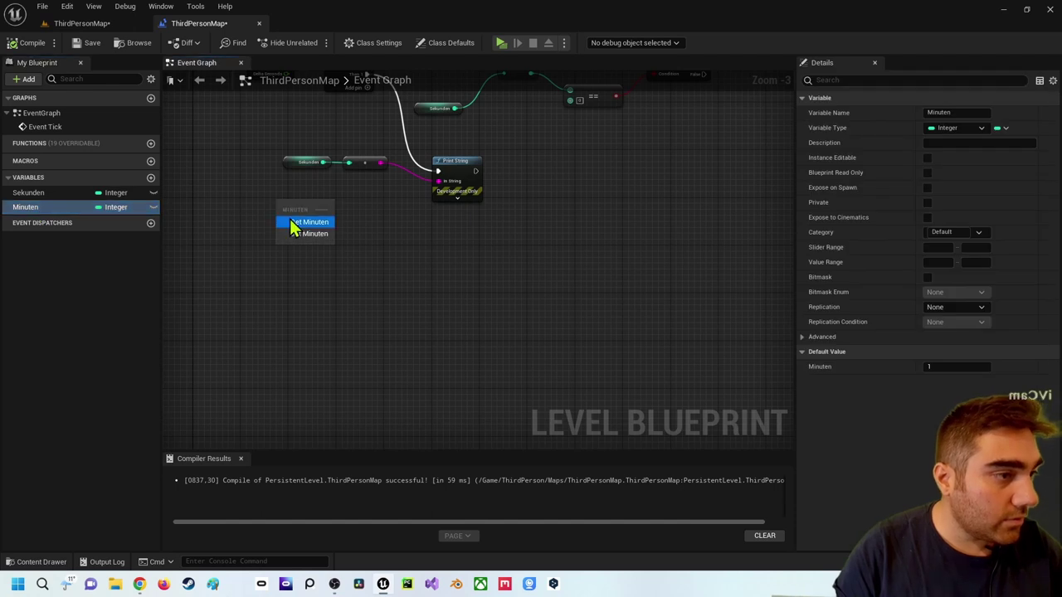
pyautogui.click(318, 221)
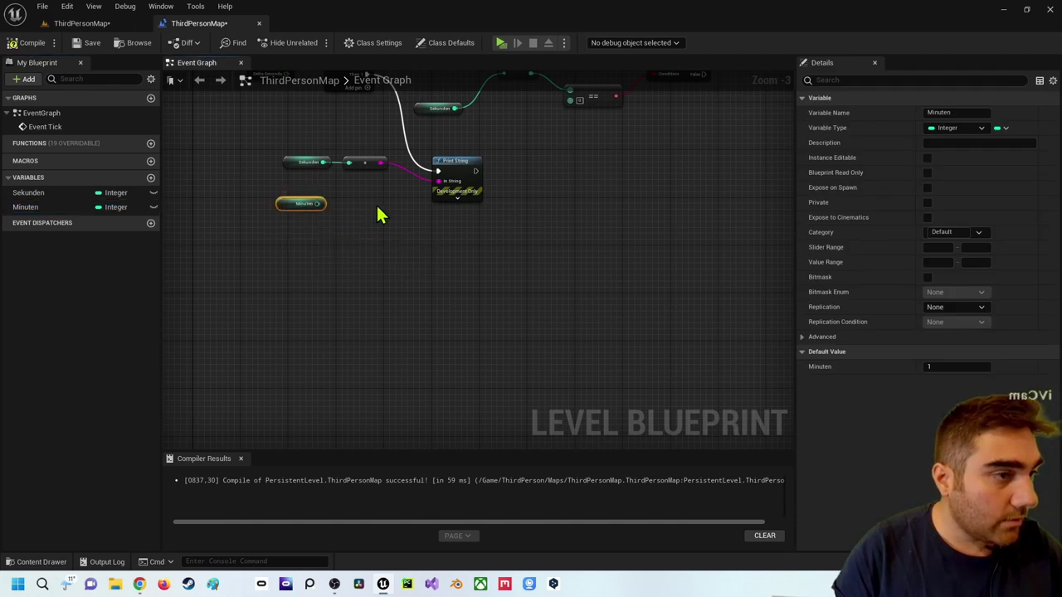
# Unhook the conversion from In String and add an Append node feeding Print String.
pyautogui.keyDown('alt'); pyautogui.click(381, 162); pyautogui.keyUp('alt')
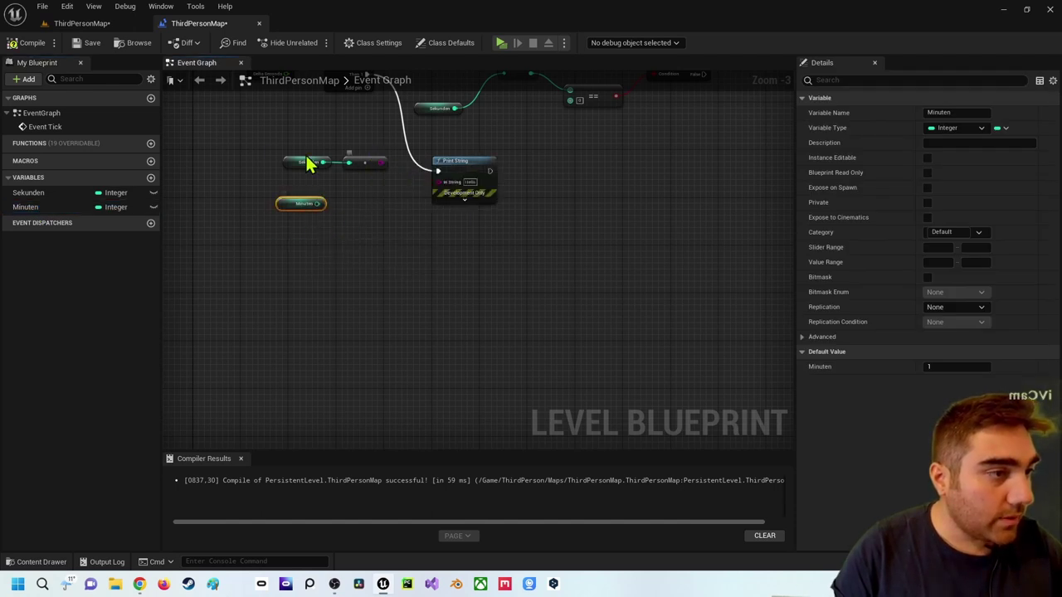
pyautogui.moveTo(381, 236); pyautogui.dragTo(378, 224)
pyautogui.moveTo(373, 163); pyautogui.dragTo(325, 176)
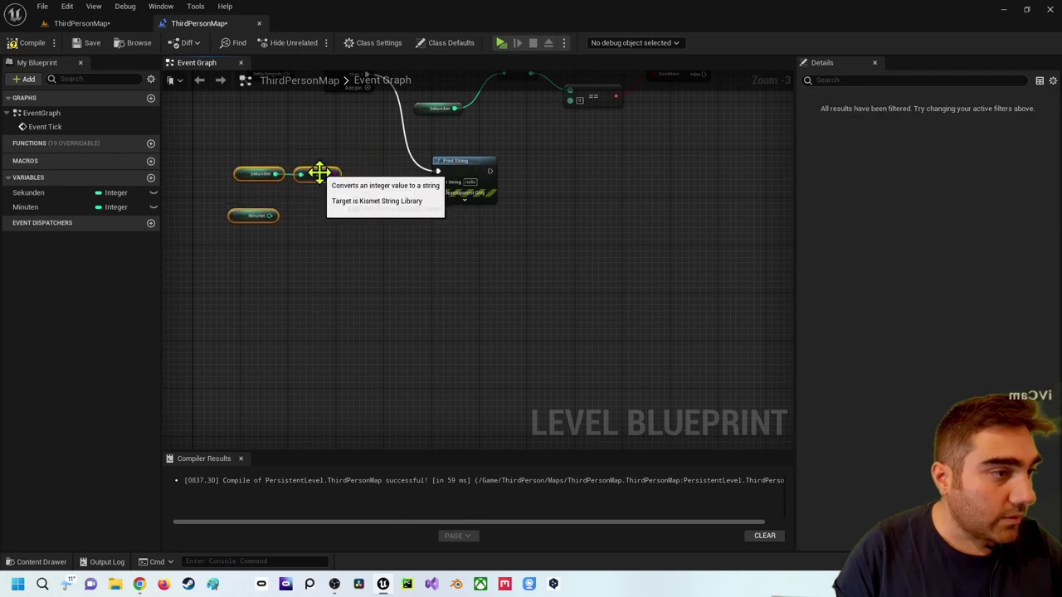
pyautogui.moveTo(437, 181); pyautogui.dragTo(397, 223)
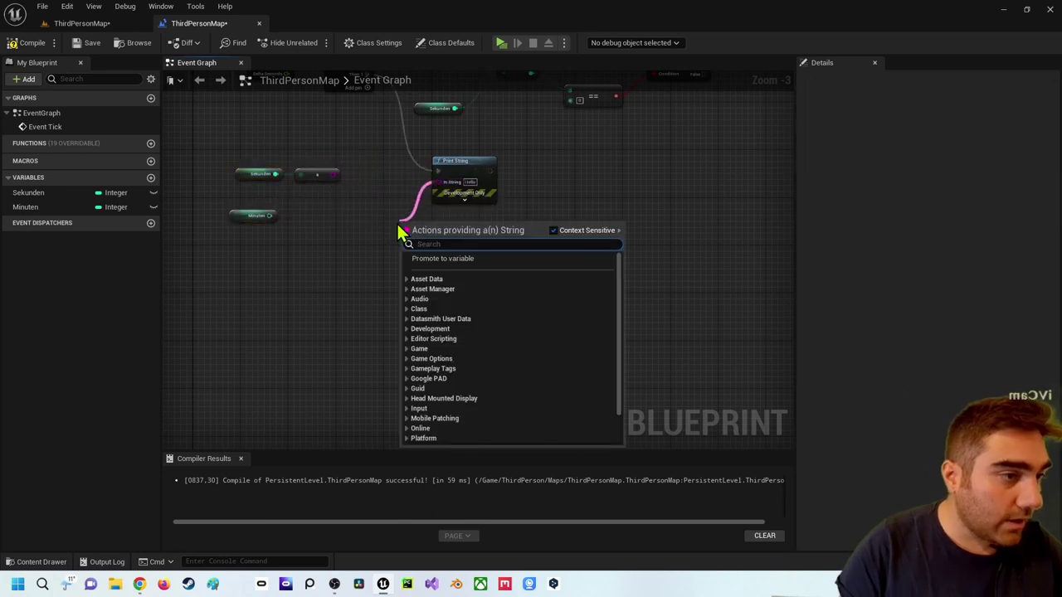
pyautogui.write('append')
pyautogui.press('Return')
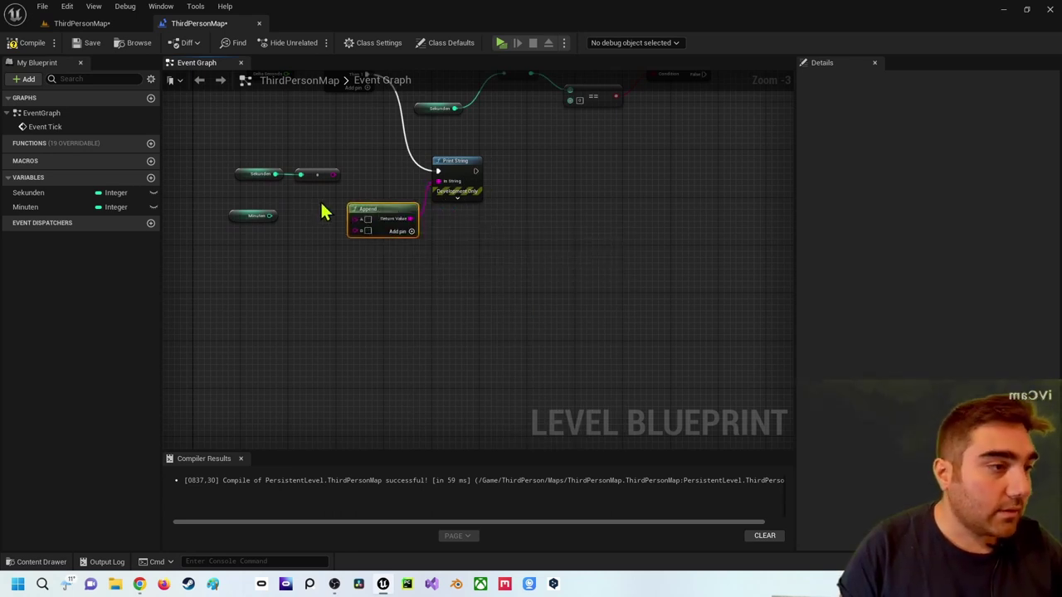
# Remove one conversion node, wire converted Sekunden into Append A, and add pin C.
pyautogui.scroll(2, 323, 208)
pyautogui.moveTo(255, 145)
pyautogui.mouseDown()
pyautogui.moveTo(347, 174)
pyautogui.moveTo(269, 173)
pyautogui.mouseUp()
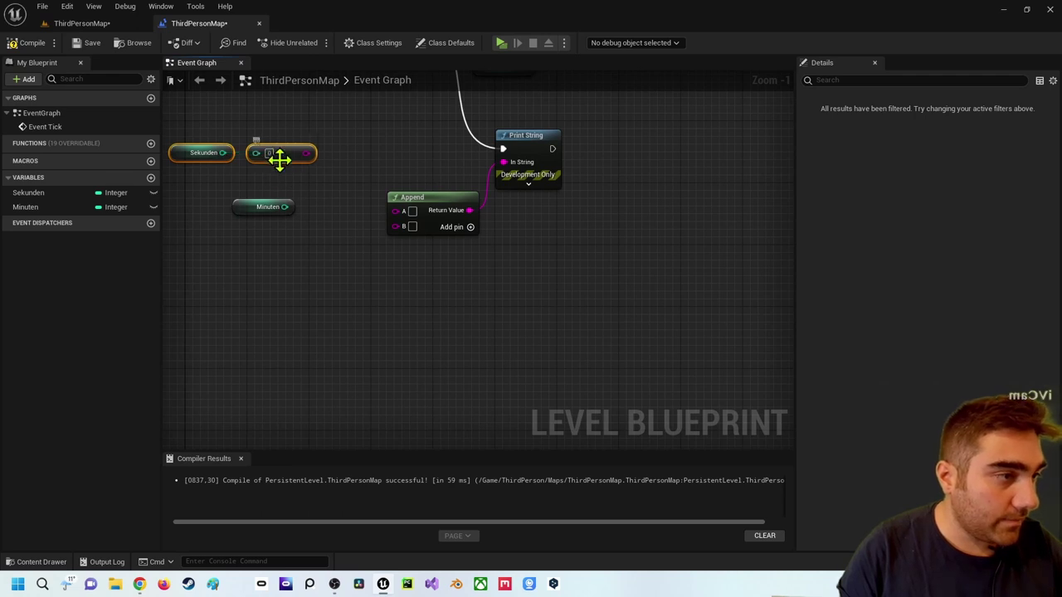
pyautogui.click(280, 160)
pyautogui.press('Delete')
pyautogui.moveTo(242, 213); pyautogui.dragTo(175, 210)
pyautogui.moveTo(223, 153); pyautogui.dragTo(397, 211)
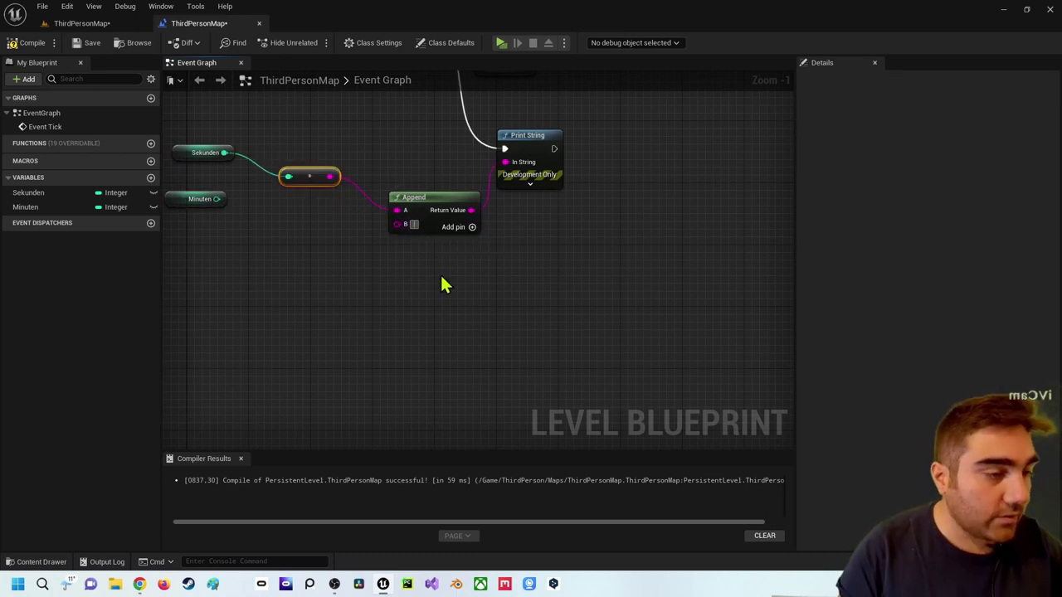
pyautogui.click(471, 227)
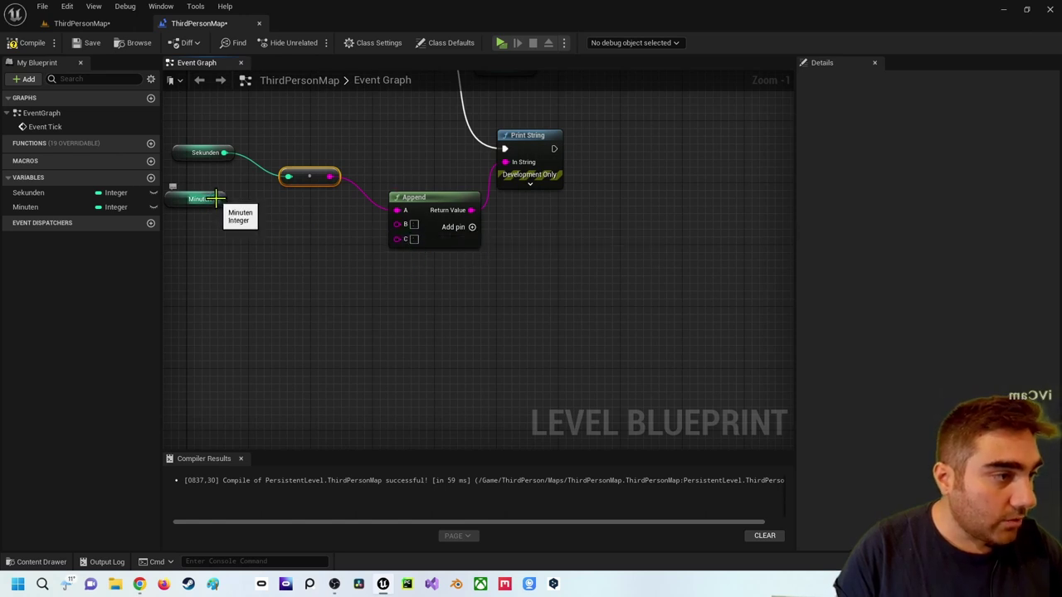
pyautogui.moveTo(215, 198); pyautogui.dragTo(241, 193)
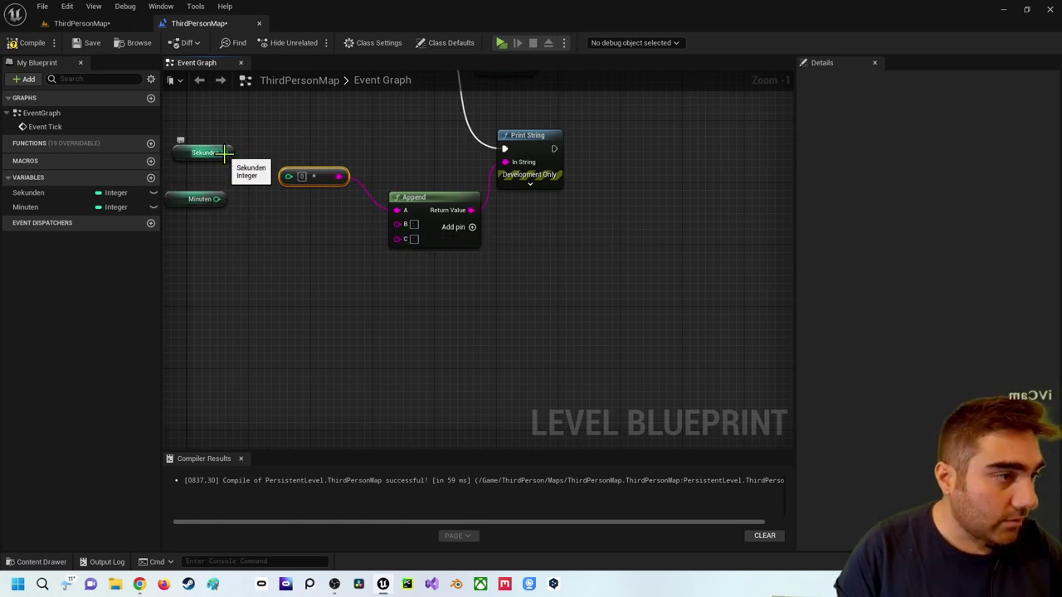
# Rewire Append so Minuten text feeds A and Sekunden text feeds C.
pyautogui.keyDown('alt'); pyautogui.click(338, 176); pyautogui.keyUp('alt')
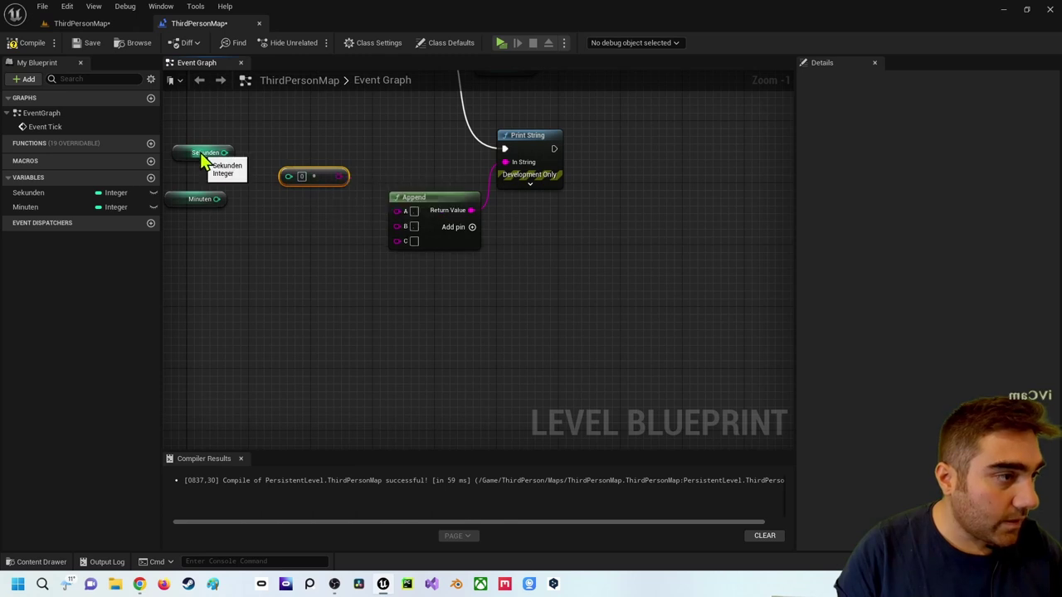
pyautogui.moveTo(193, 153); pyautogui.dragTo(199, 242)
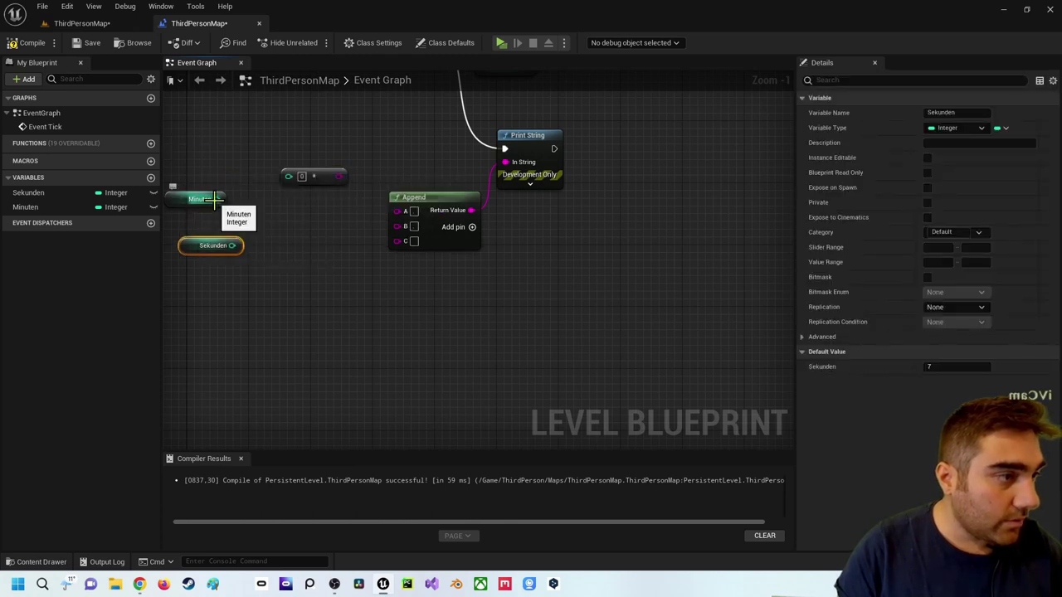
pyautogui.moveTo(215, 199); pyautogui.dragTo(403, 217)
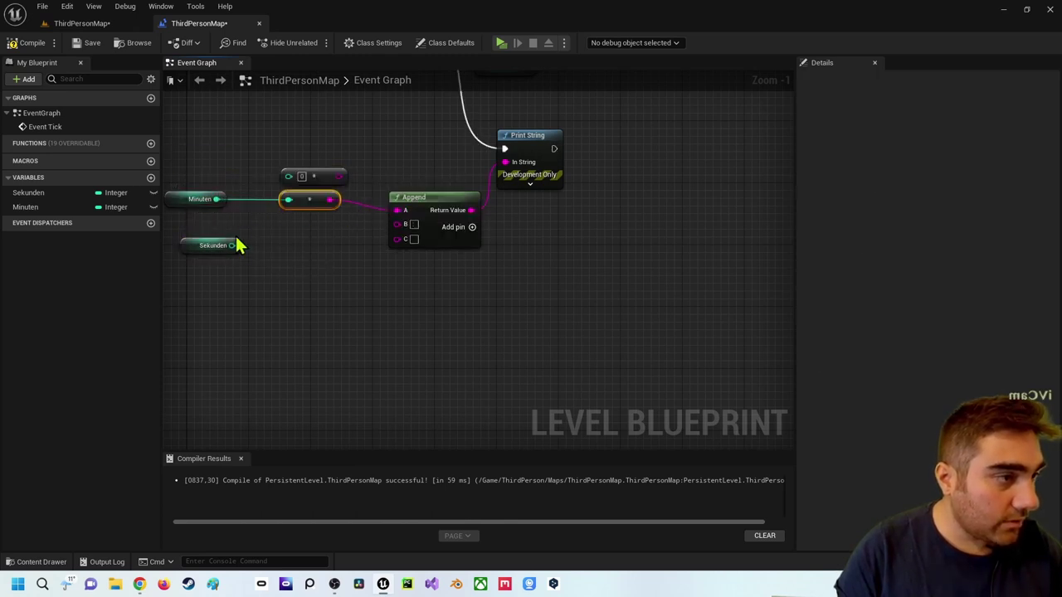
pyautogui.moveTo(233, 245); pyautogui.dragTo(405, 224)
# Delete the leftover unused conversion node and compile the Level Blueprint.
pyautogui.click(310, 176)
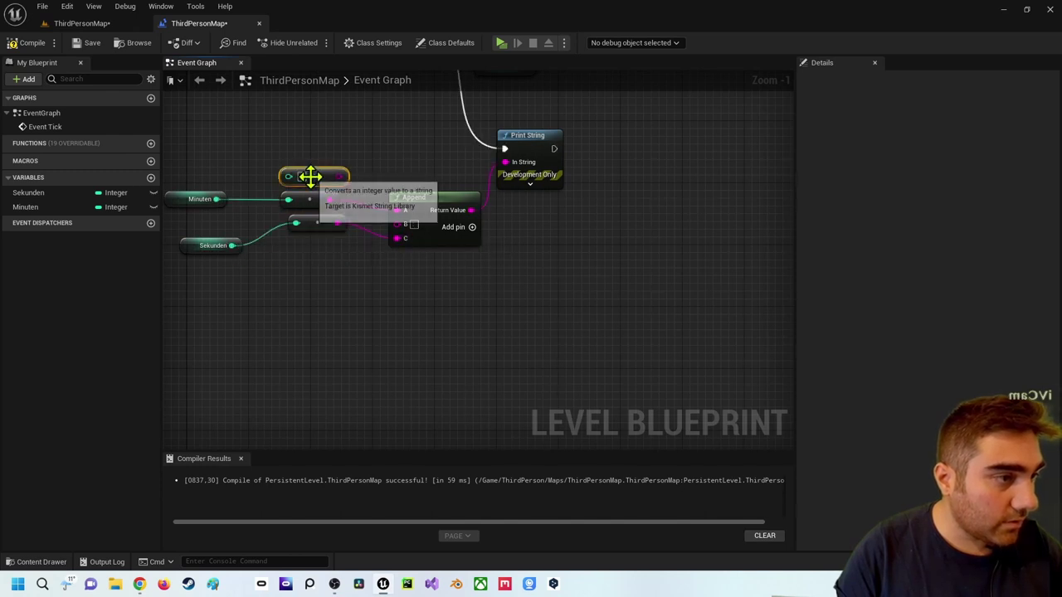
pyautogui.press('Delete')
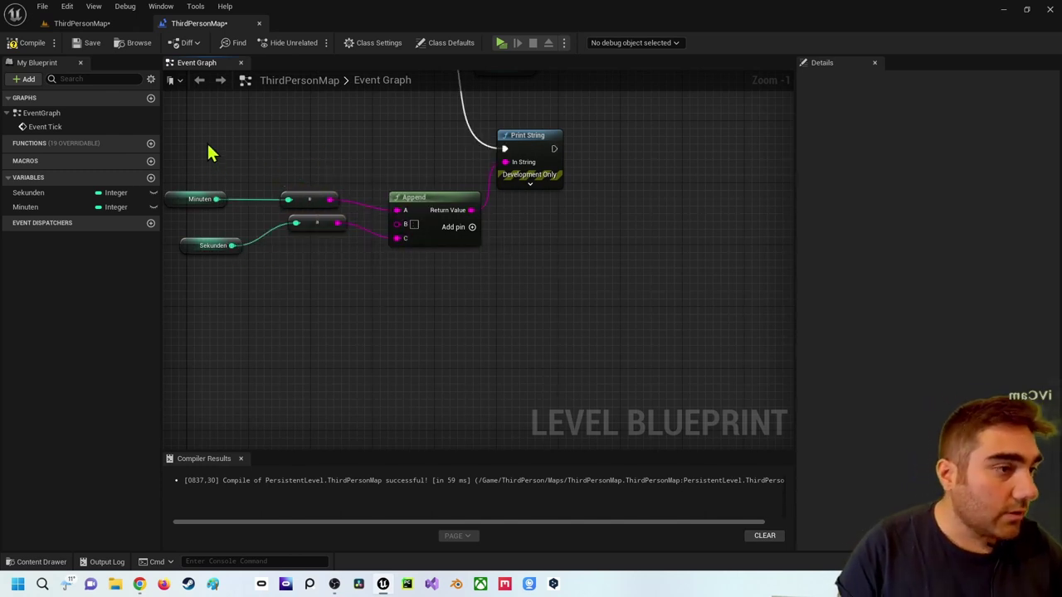
pyautogui.click(29, 42)
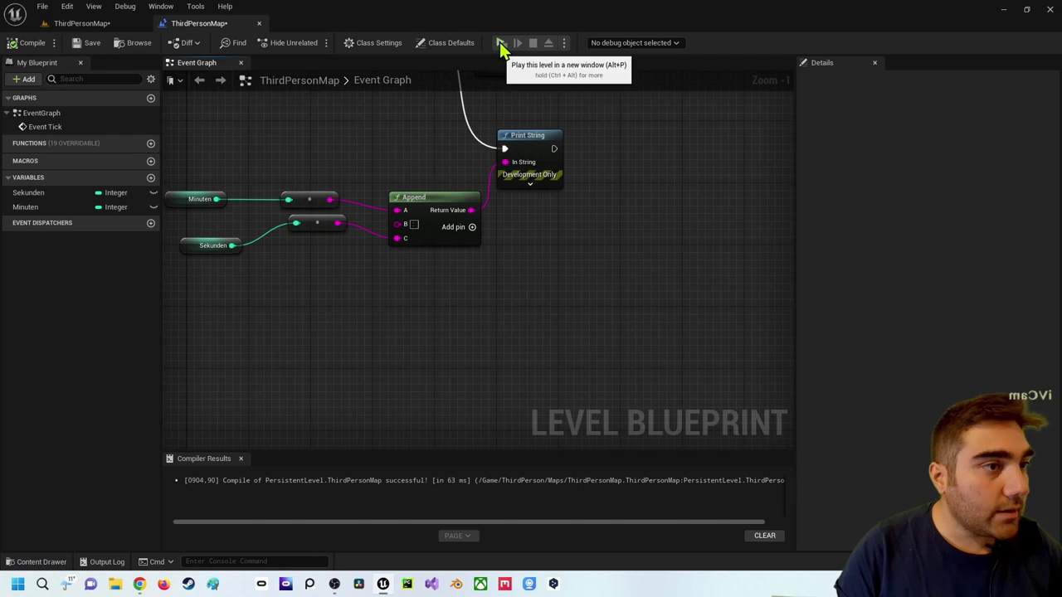
pyautogui.click(501, 43)
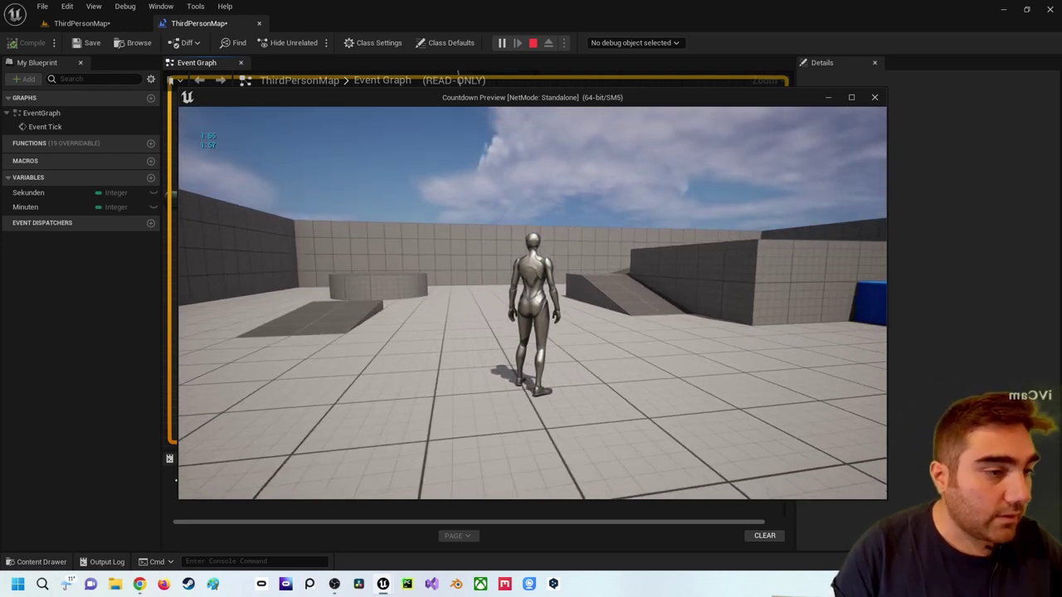
pyautogui.press('Escape')
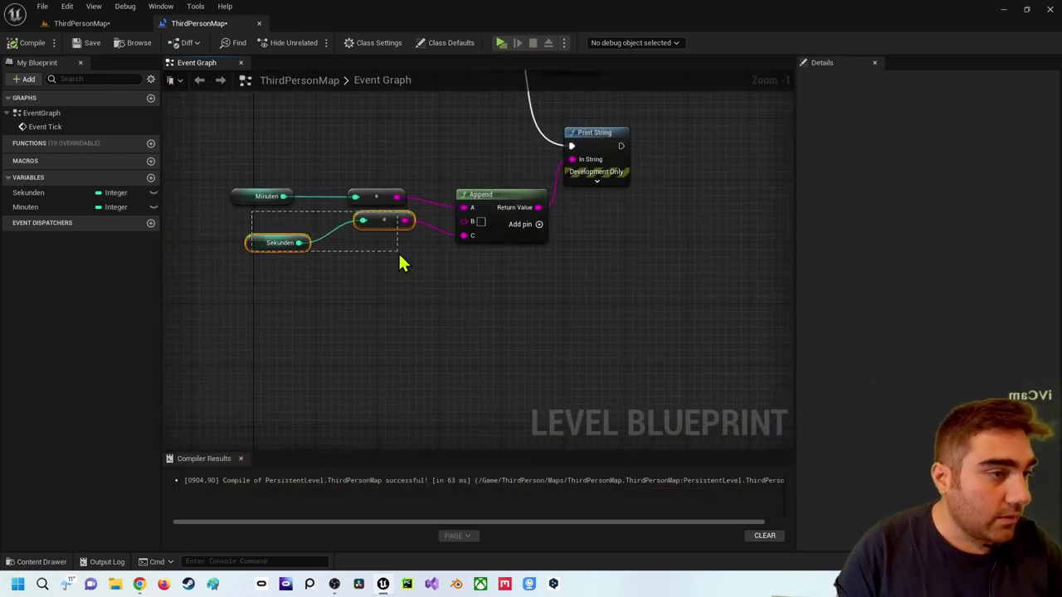
pyautogui.moveTo(394, 233); pyautogui.dragTo(372, 264)
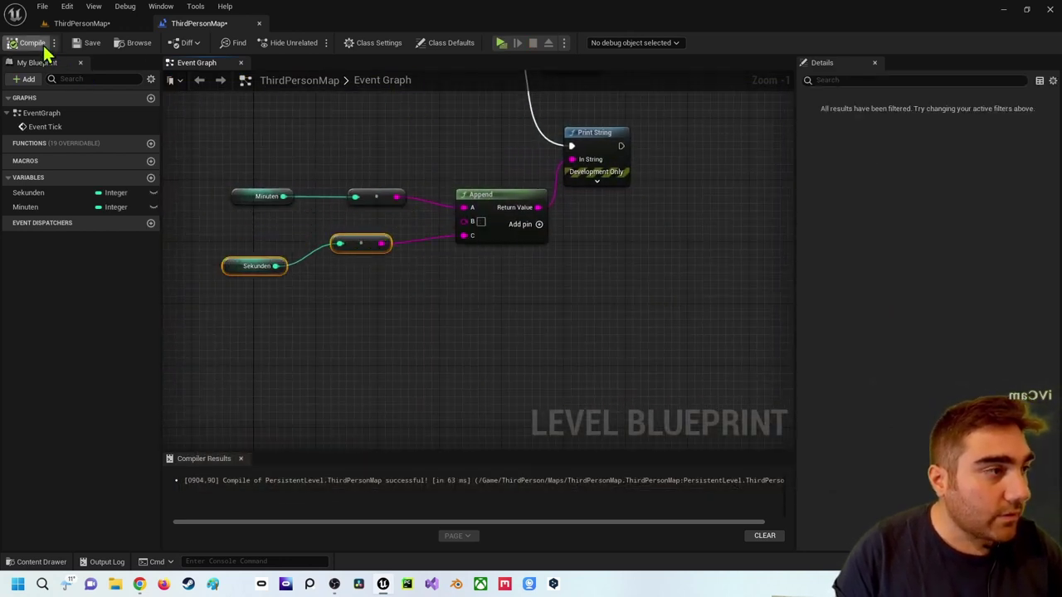
pyautogui.click(503, 42)
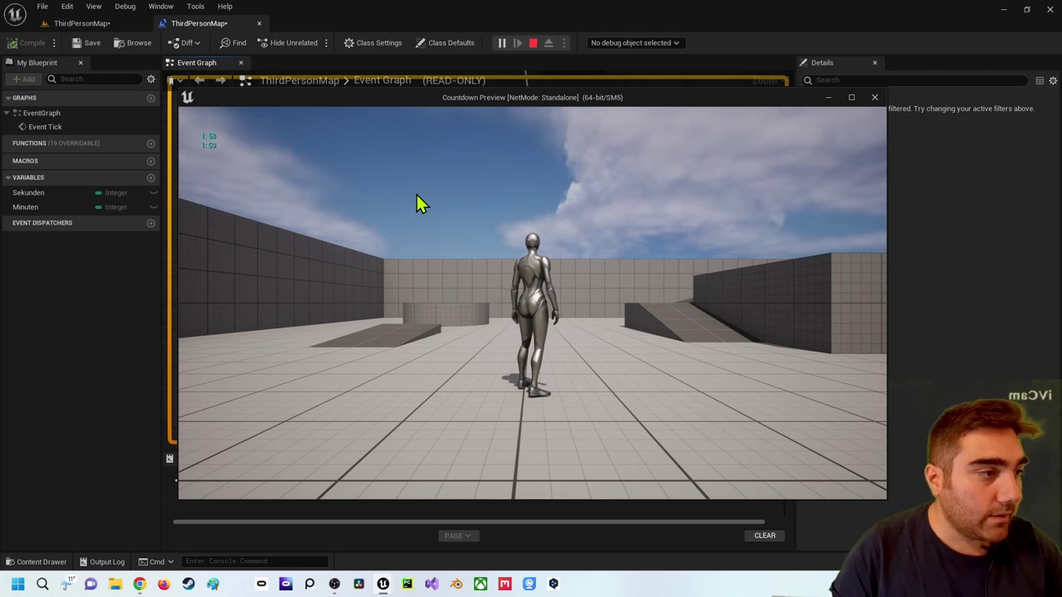
pyautogui.press('Escape')
# Delete both int-to-string conversion nodes for Minuten and Sekunden.
pyautogui.moveTo(286, 250); pyautogui.dragTo(238, 257)
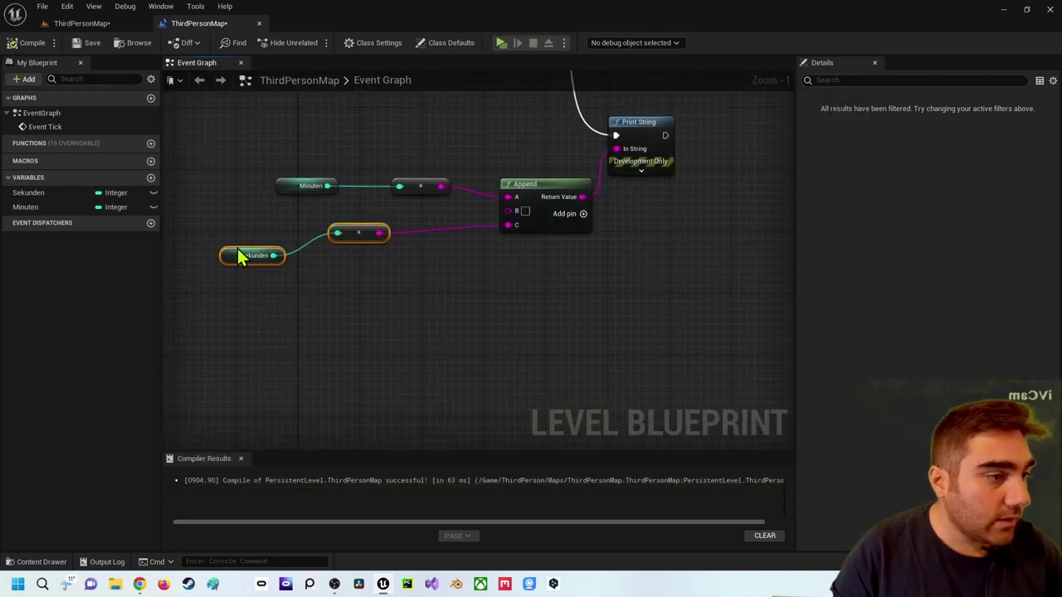
pyautogui.click(360, 225)
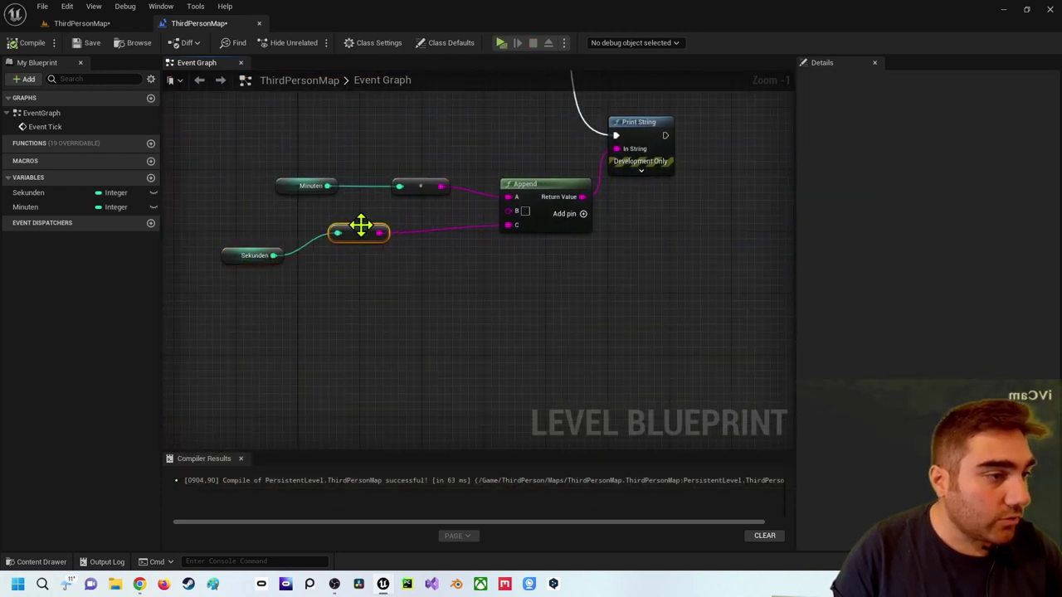
pyautogui.keyDown('ctrl'); pyautogui.click(415, 183); pyautogui.keyUp('ctrl')
pyautogui.press('Delete')
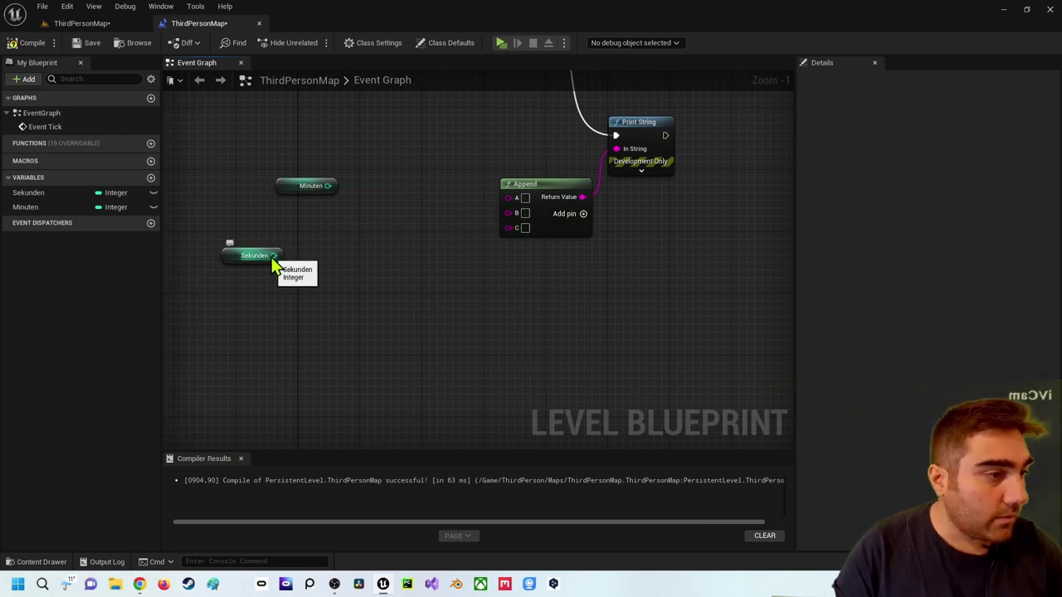
# Add a To Text (Integer) node from Sekunden with Minimum Integral Digits 2.
pyautogui.moveTo(273, 255); pyautogui.dragTo(351, 243)
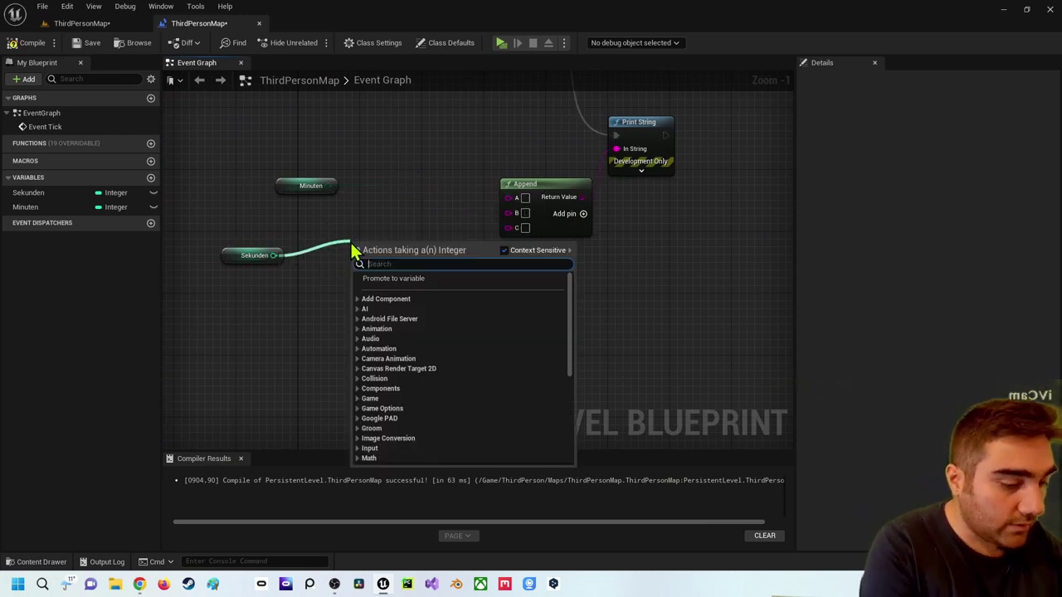
pyautogui.write('tote')
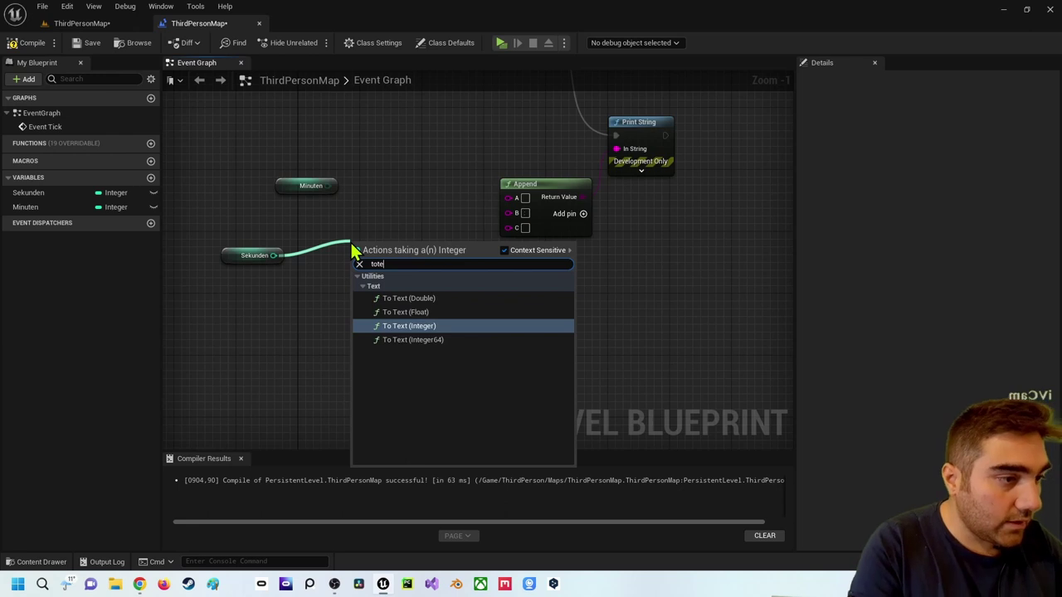
pyautogui.press('Return')
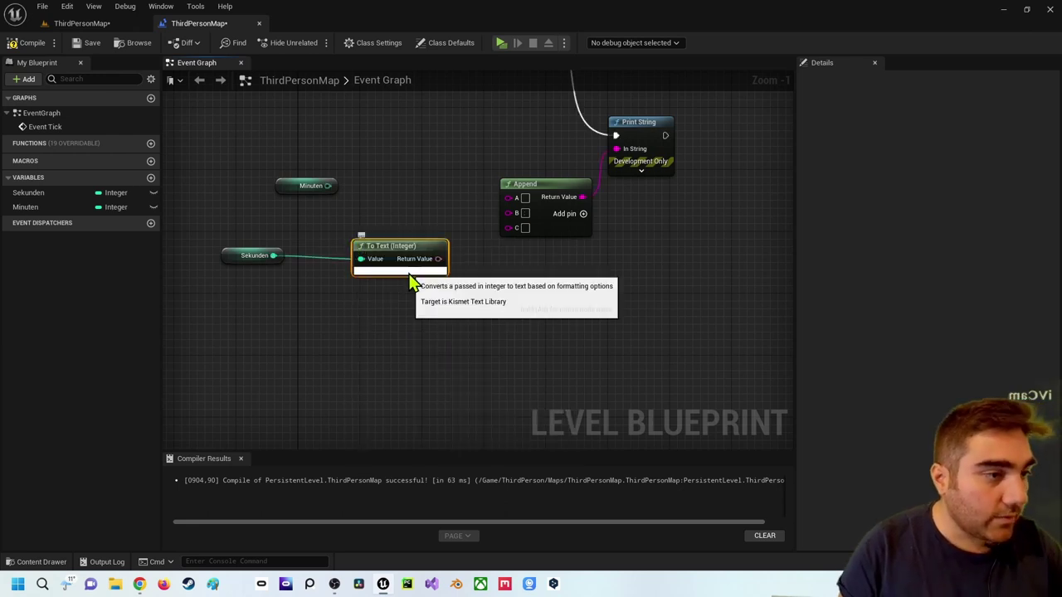
pyautogui.click(409, 272)
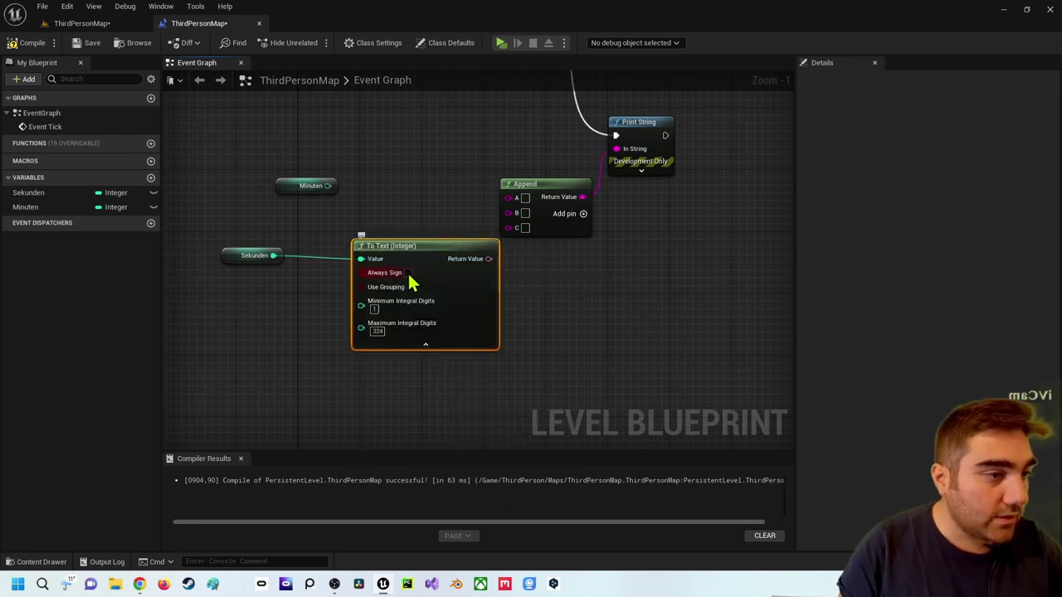
pyautogui.click(375, 309)
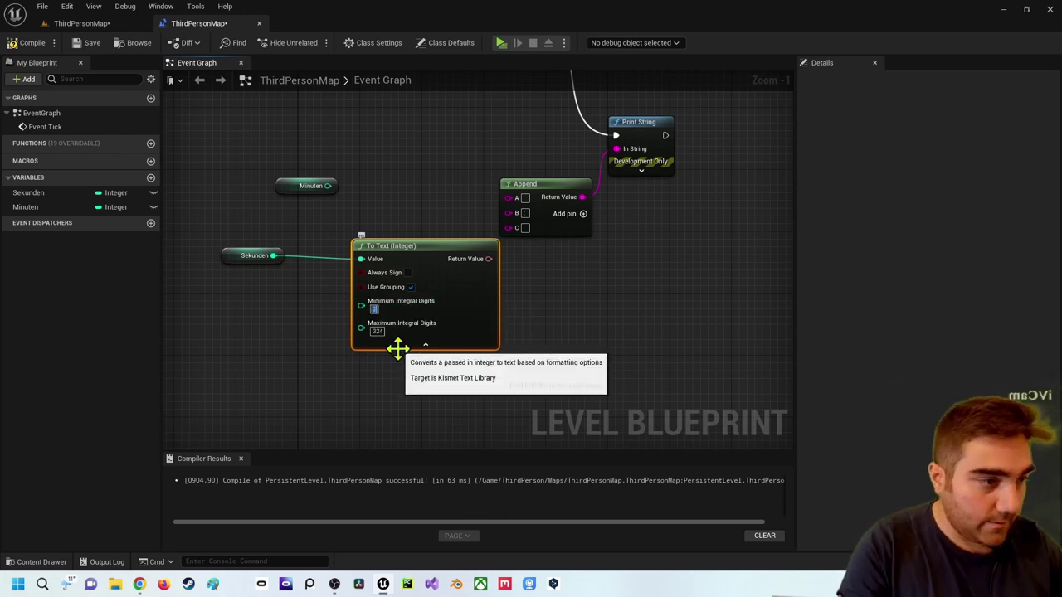
pyautogui.write('2')
pyautogui.press('Return')
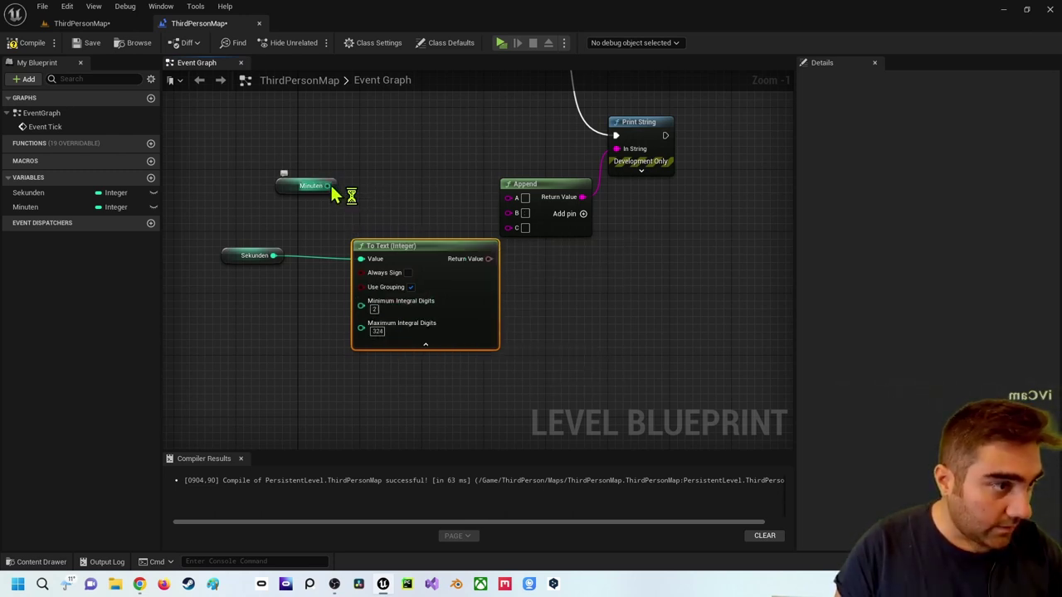
# Add a To Text (Integer) node from Minuten and feed it into Append's A input.
pyautogui.moveTo(328, 186); pyautogui.dragTo(374, 158)
pyautogui.write('tot')
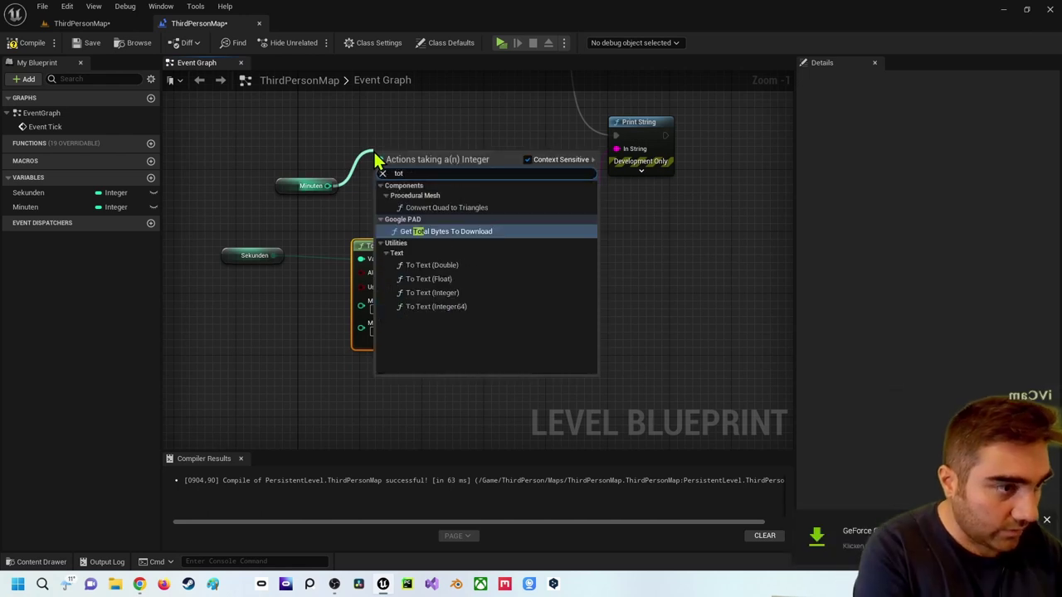
pyautogui.press('Down')
pyautogui.press('Down')
pyautogui.press('Down')
pyautogui.press('Return')
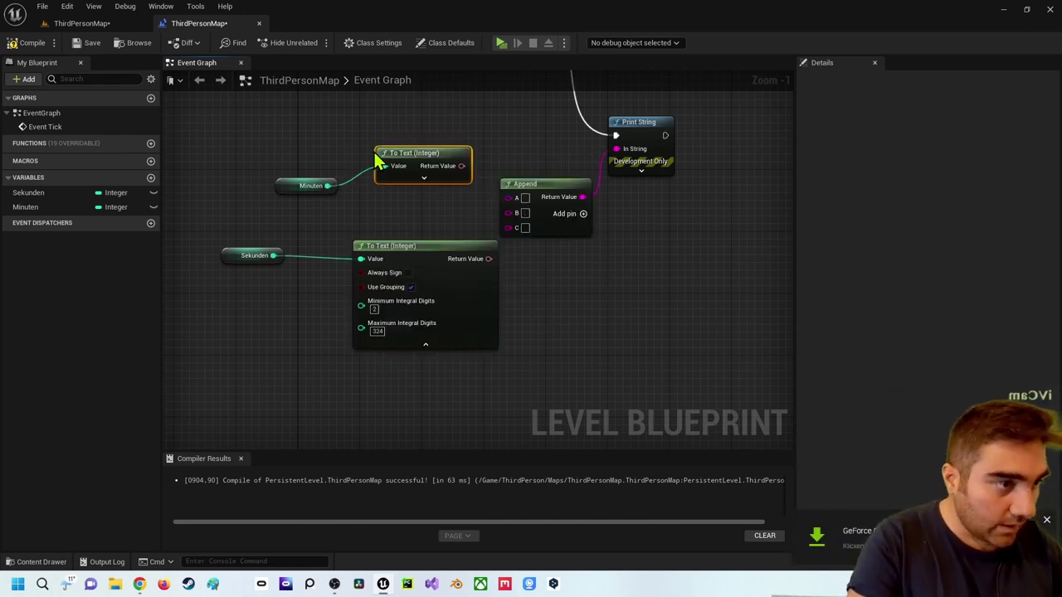
pyautogui.click(424, 178)
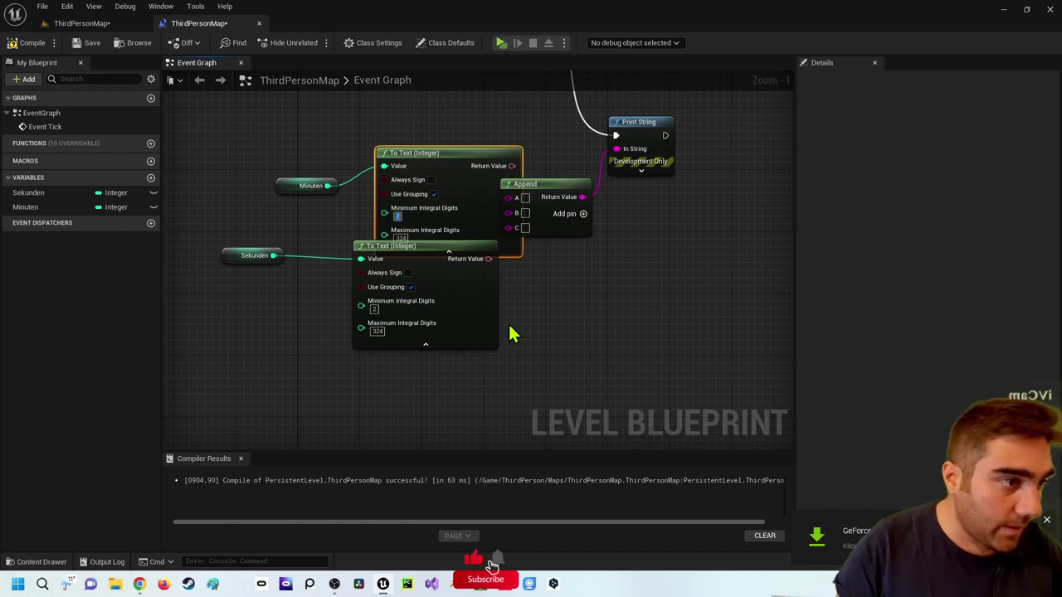
pyautogui.moveTo(452, 155); pyautogui.dragTo(423, 115)
pyautogui.moveTo(308, 187); pyautogui.dragTo(266, 134)
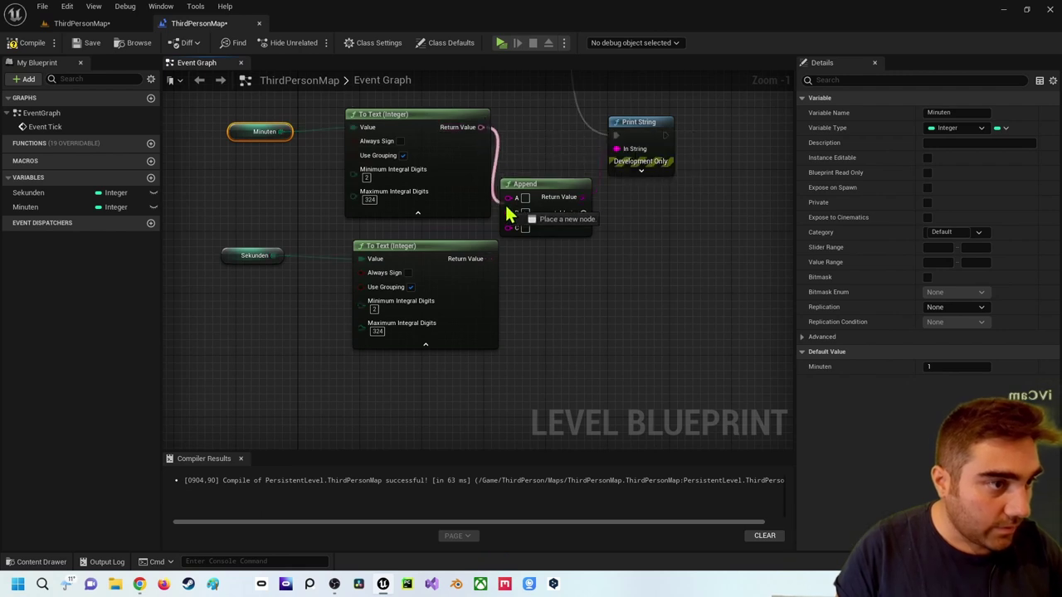
pyautogui.moveTo(485, 137); pyautogui.dragTo(508, 198)
# Tidy the getter and To Text nodes and feed the Sekunden text into Append.
pyautogui.moveTo(262, 108)
pyautogui.mouseDown()
pyautogui.moveTo(390, 137)
pyautogui.moveTo(287, 132)
pyautogui.mouseUp()
pyautogui.moveTo(234, 257); pyautogui.dragTo(341, 200, button='right')
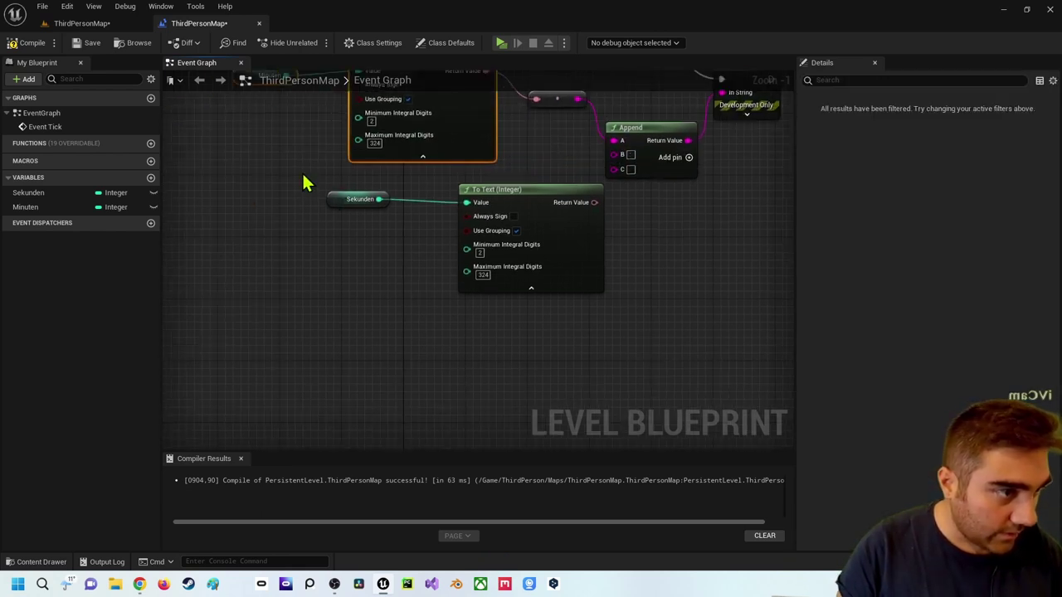
pyautogui.moveTo(303, 180)
pyautogui.mouseDown()
pyautogui.moveTo(500, 209)
pyautogui.moveTo(351, 216)
pyautogui.mouseUp()
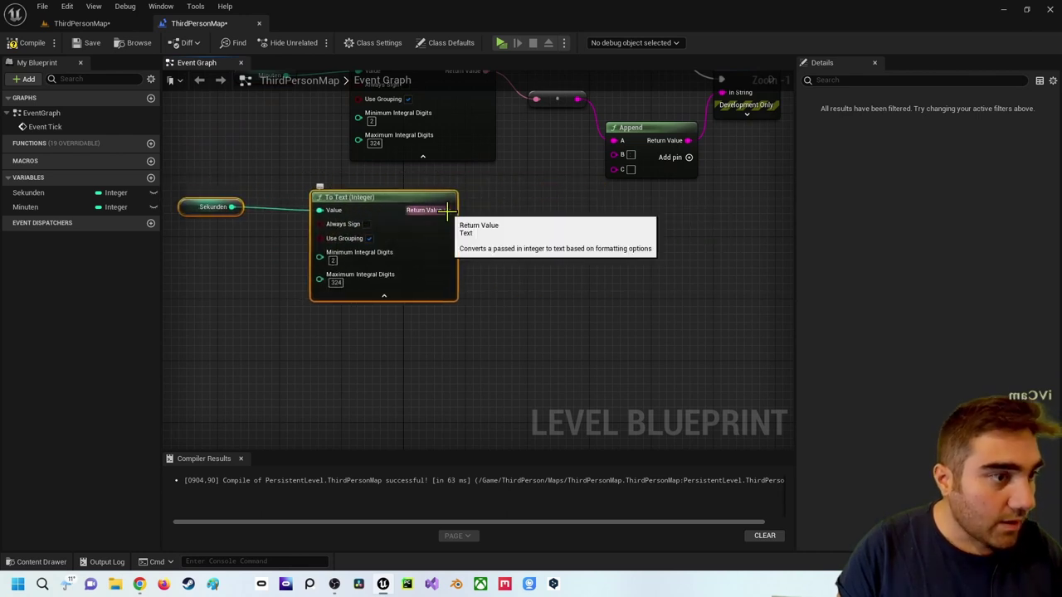
pyautogui.moveTo(446, 210); pyautogui.dragTo(614, 154)
pyautogui.moveTo(507, 163); pyautogui.dragTo(528, 210)
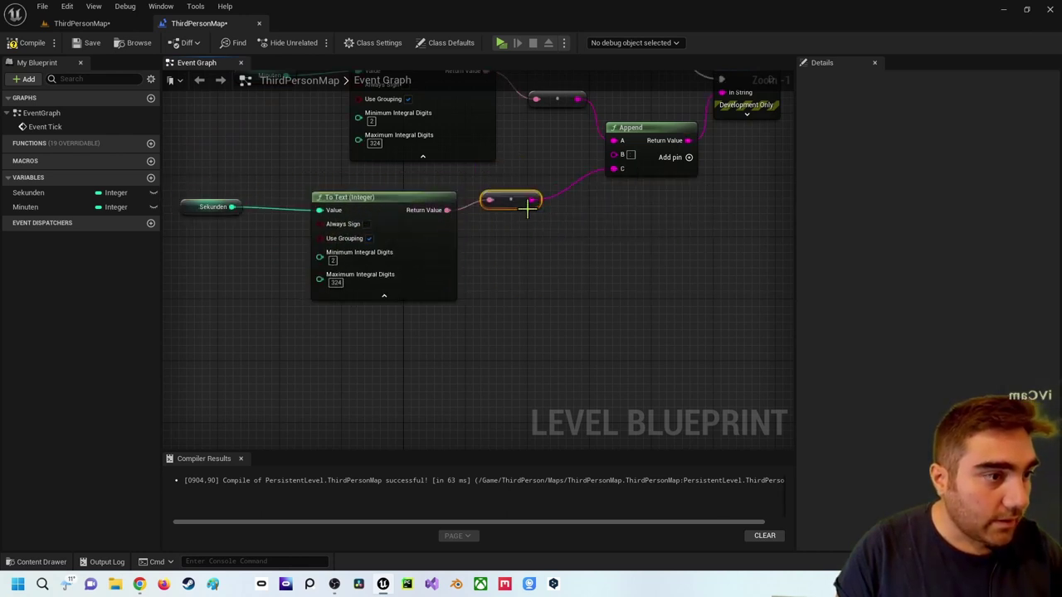
# Compile, collapse both To Text nodes' formatting pins, and play to see 01:02.
pyautogui.click(18, 46)
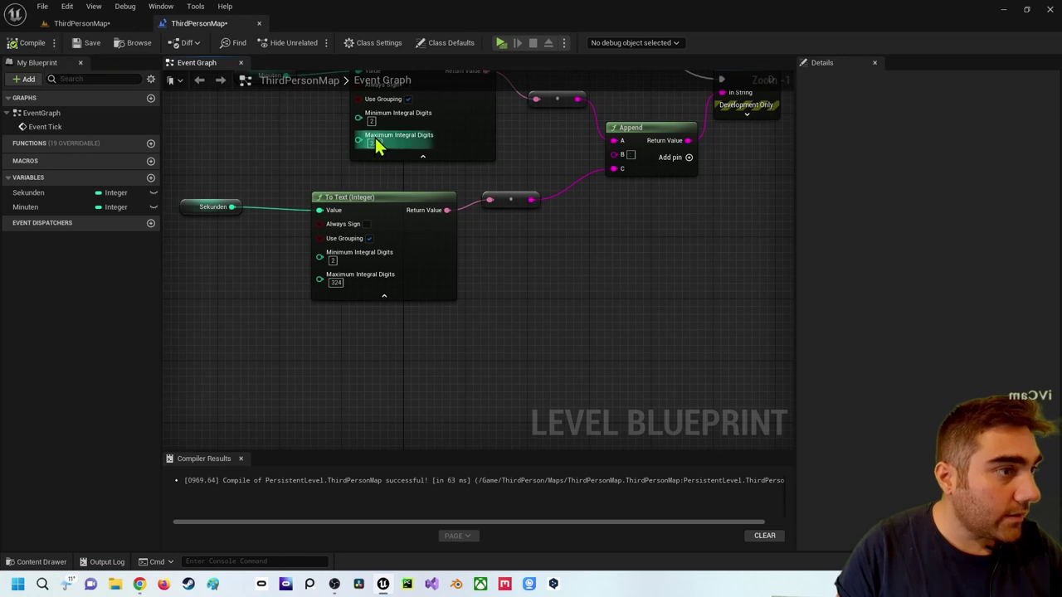
pyautogui.click(423, 156)
pyautogui.click(381, 297)
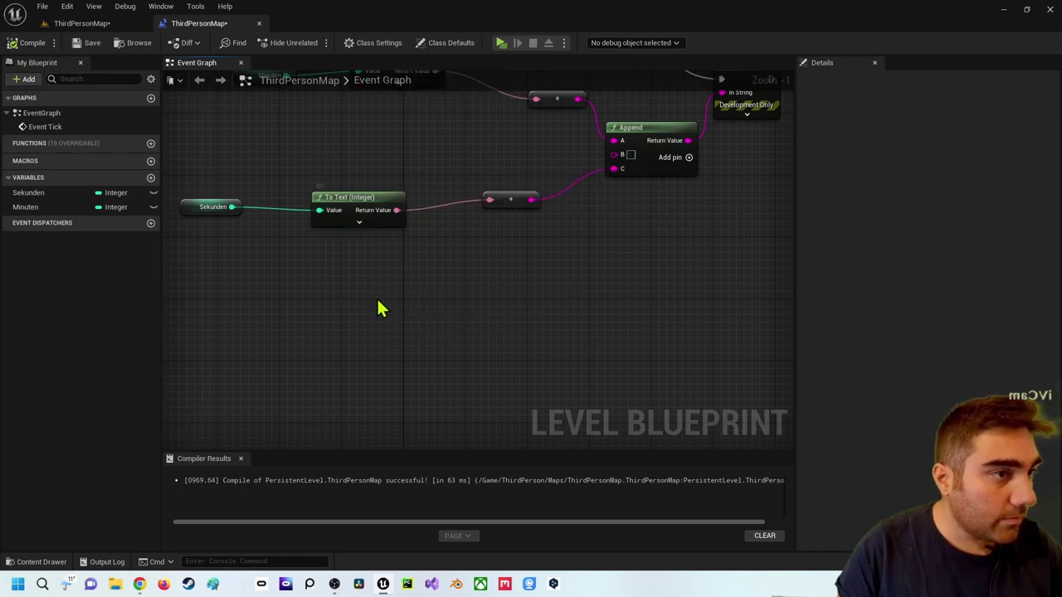
pyautogui.click(501, 43)
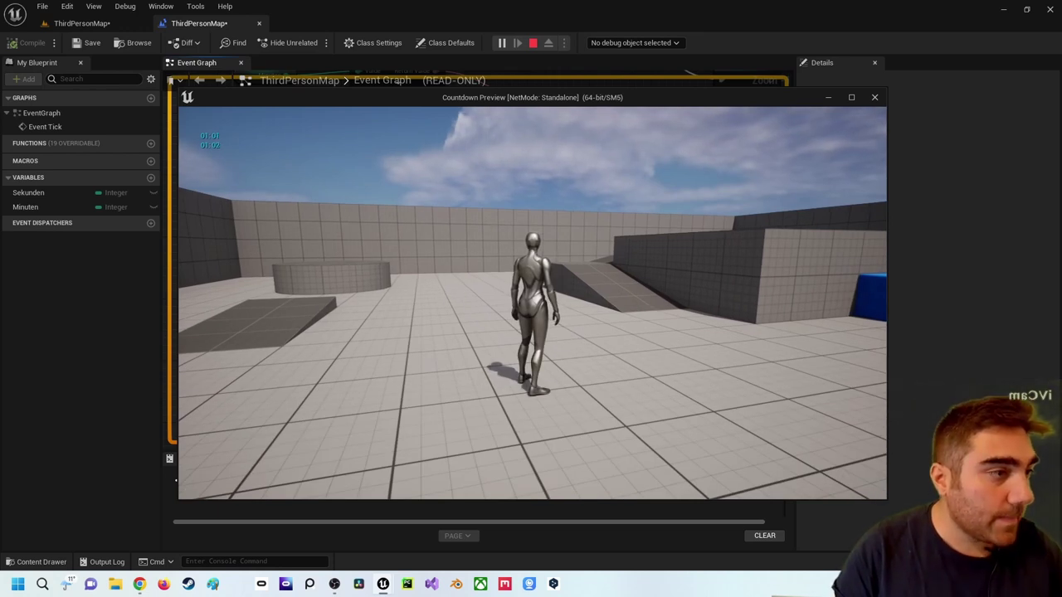
# Stop the preview and pan the Event Graph back to the Branch and Print String area.
pyautogui.press('Escape')
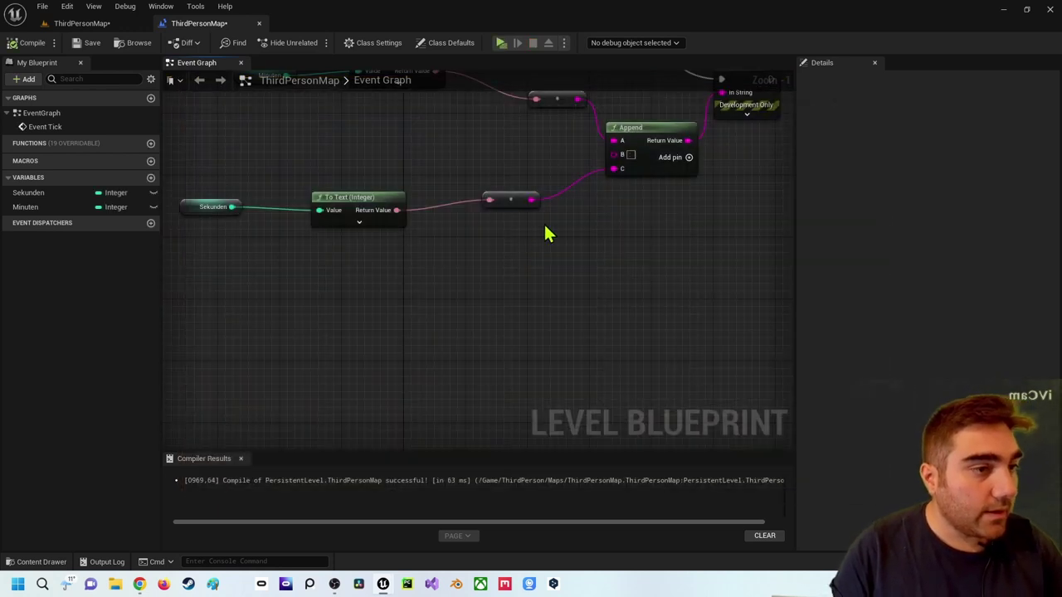
pyautogui.moveTo(545, 232)
pyautogui.mouseDown(button='right')
pyautogui.moveTo(388, 351)
pyautogui.moveTo(430, 332)
pyautogui.mouseUp(button='right')
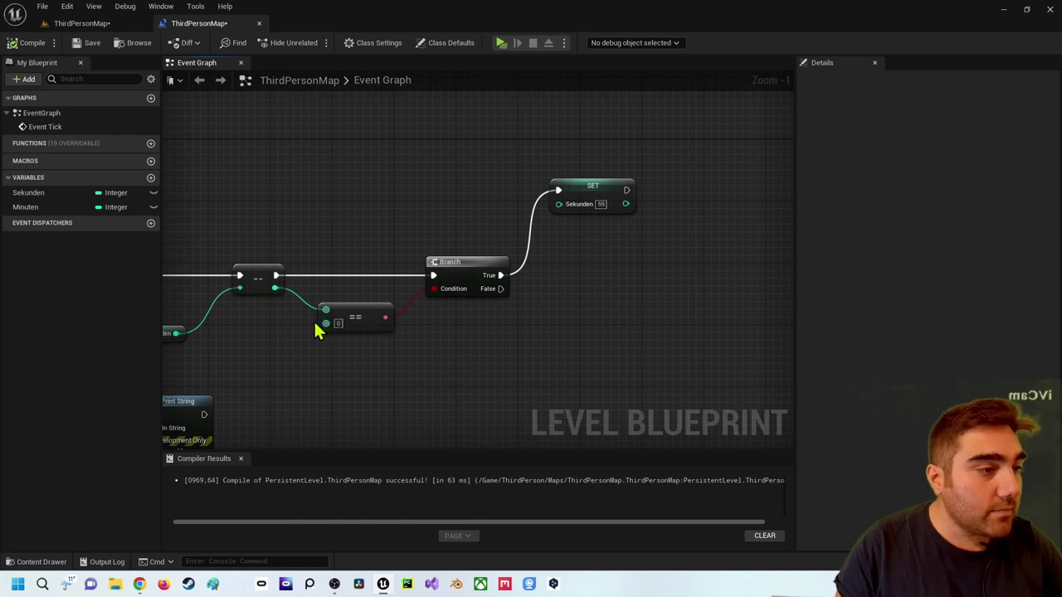
# Place a Minuten getter next to the Branch and SET Sekunden nodes.
pyautogui.moveTo(481, 279); pyautogui.dragTo(390, 292, button='right')
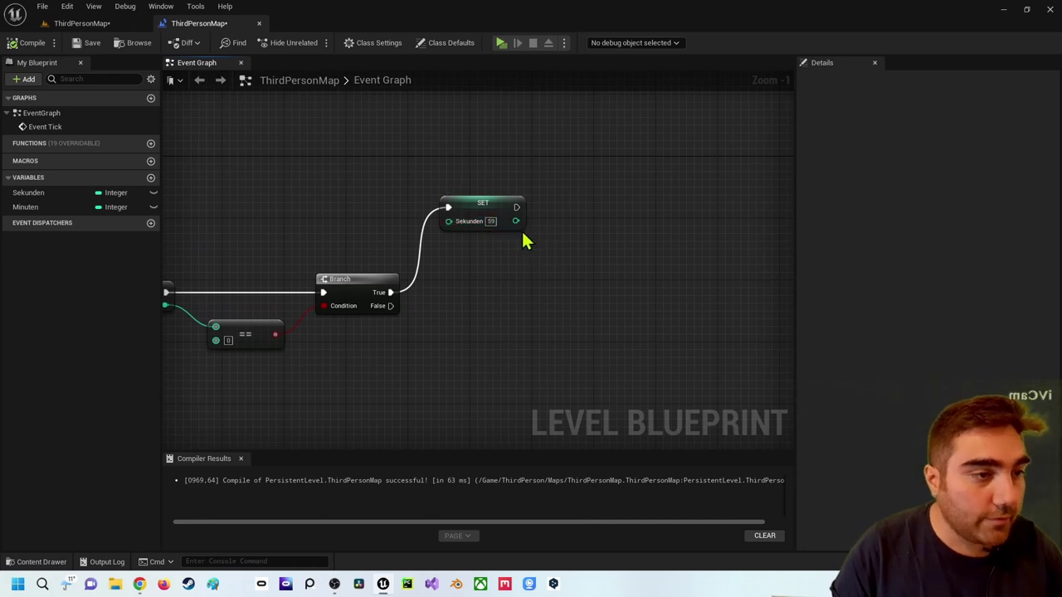
pyautogui.moveTo(517, 207); pyautogui.dragTo(593, 209)
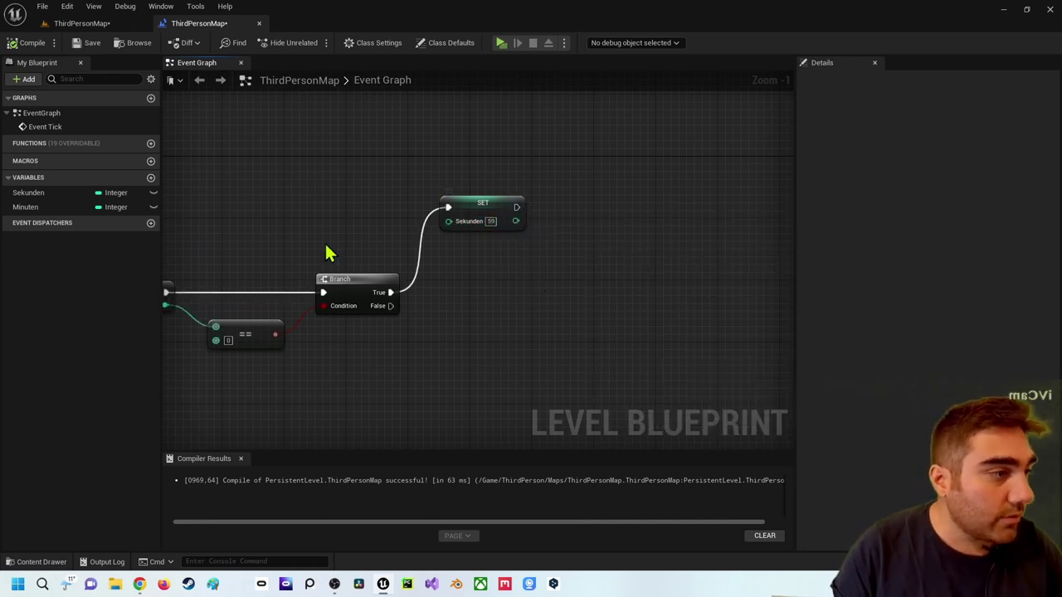
pyautogui.click(325, 253)
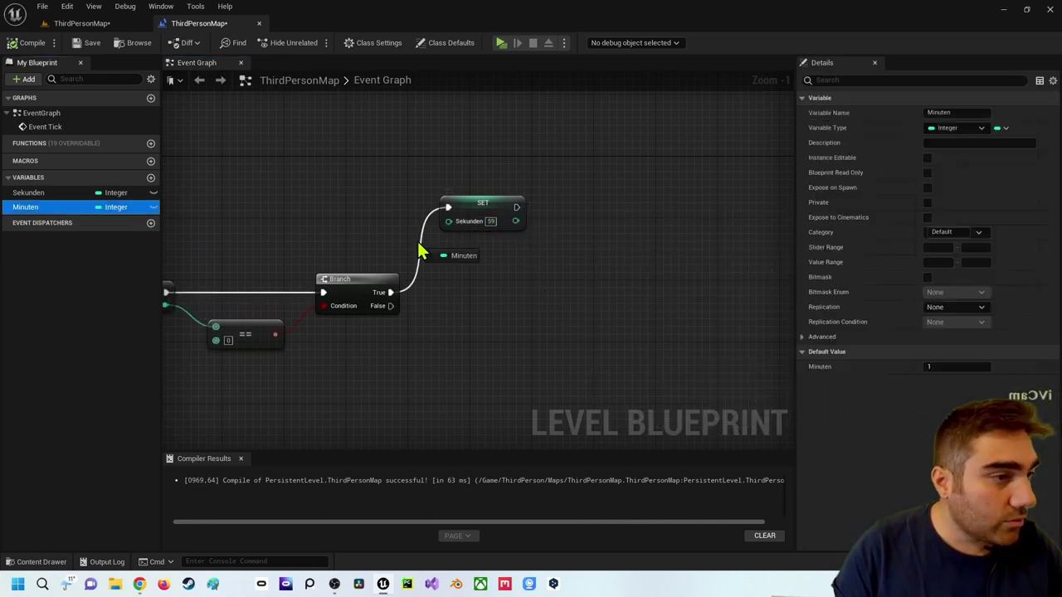
pyautogui.moveTo(39, 214); pyautogui.dragTo(473, 261)
pyautogui.click(488, 276)
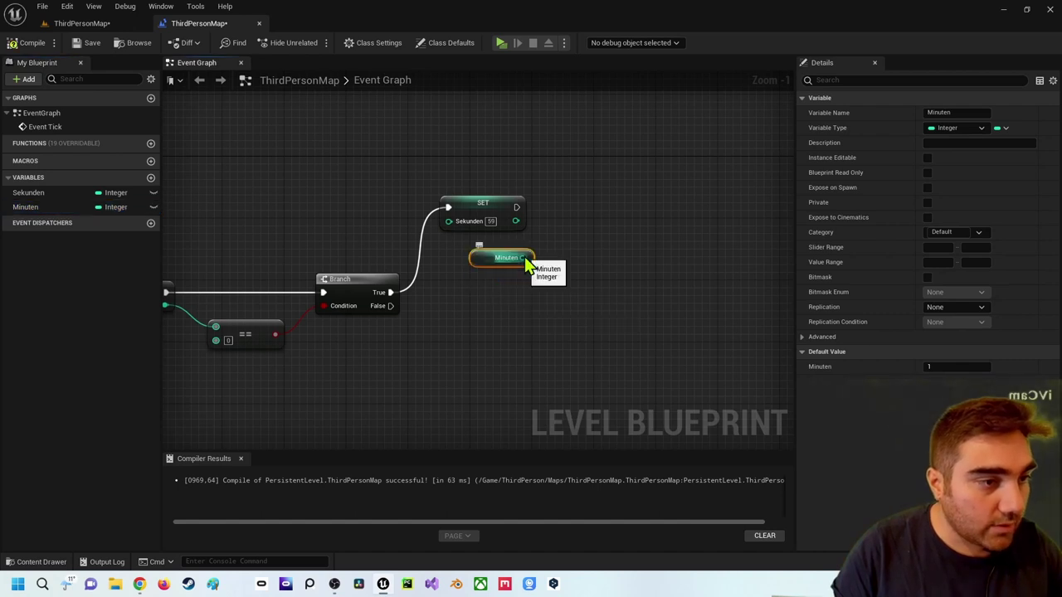
pyautogui.moveTo(357, 238); pyautogui.dragTo(609, 182, button='right')
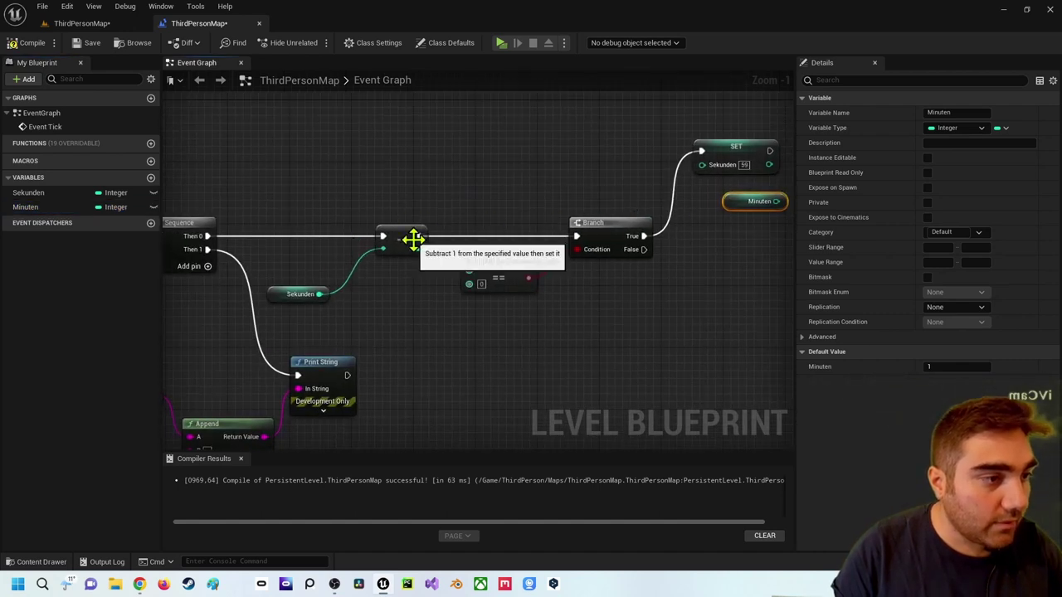
pyautogui.moveTo(664, 232); pyautogui.dragTo(377, 292, button='right')
# Add a Decrement Int (--) on Minuten, executed right after SET Sekunden.
pyautogui.moveTo(490, 261); pyautogui.dragTo(539, 213)
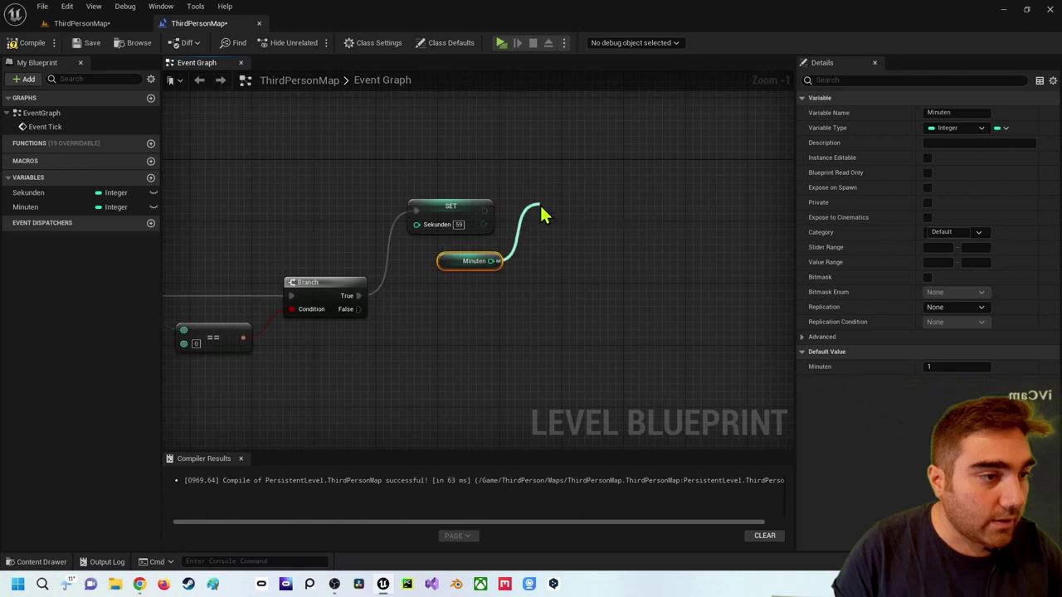
pyautogui.write('--')
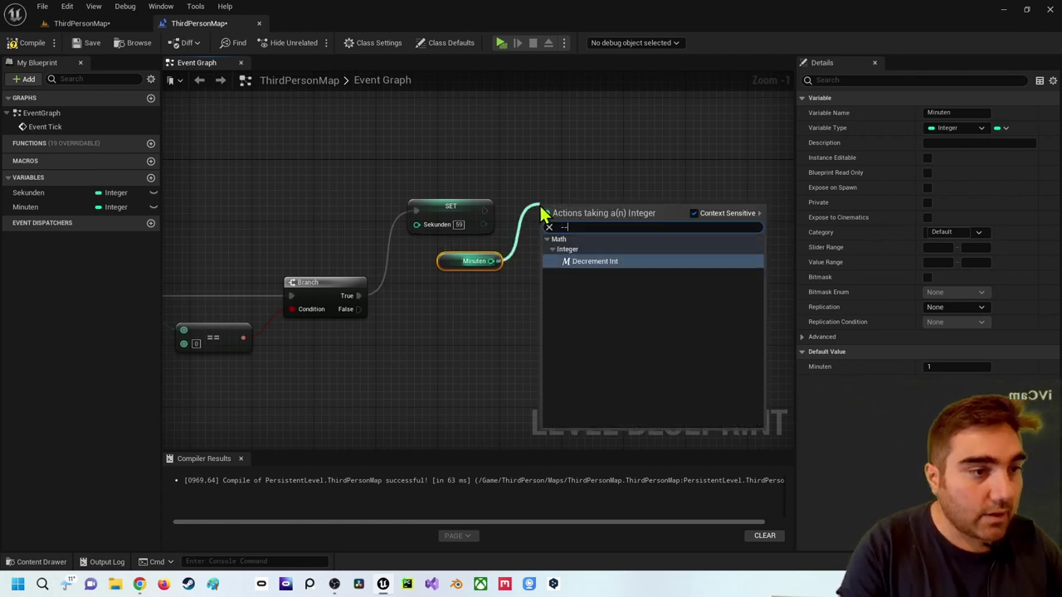
pyautogui.press('Return')
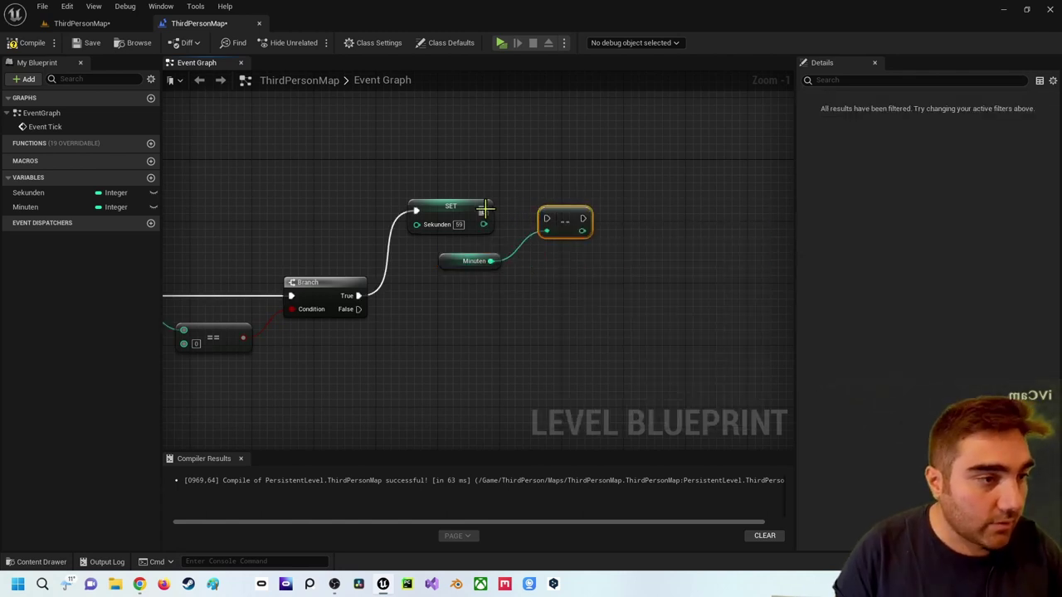
pyautogui.moveTo(484, 210); pyautogui.dragTo(554, 221)
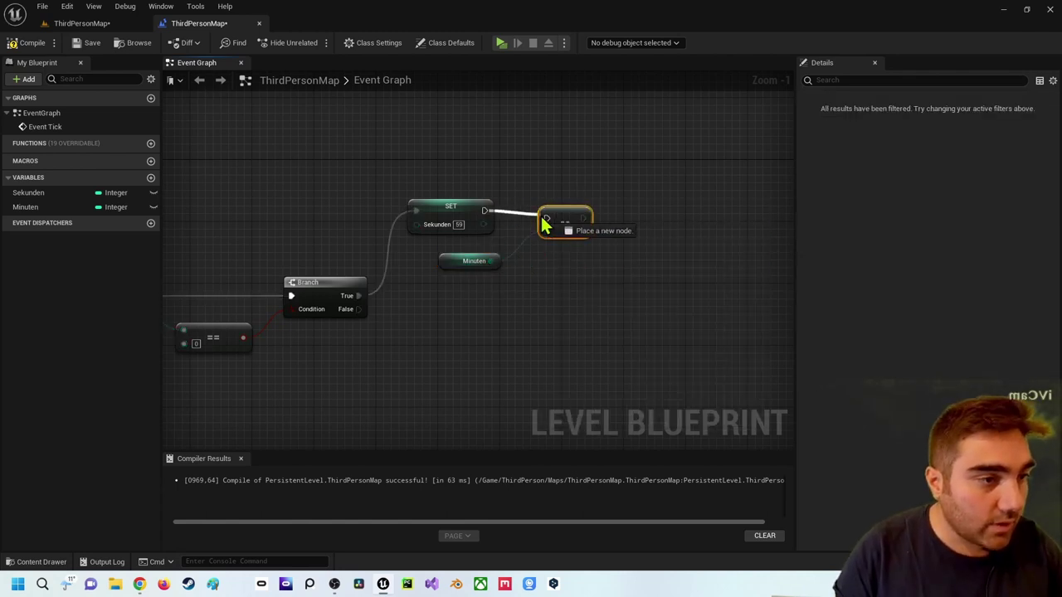
pyautogui.click(600, 273)
pyautogui.moveTo(600, 273); pyautogui.dragTo(473, 286, button='right')
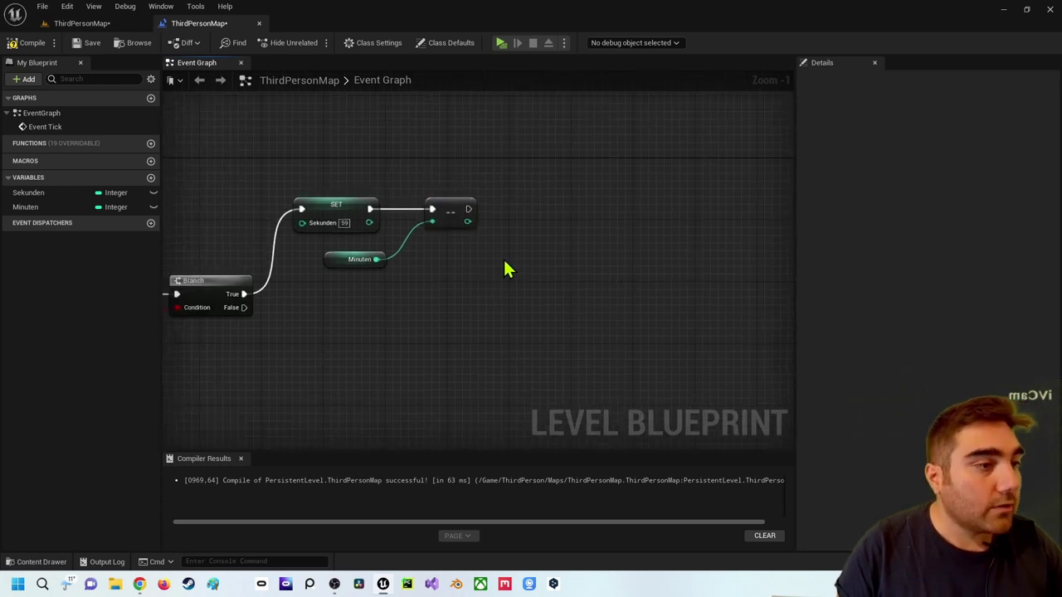
pyautogui.moveTo(508, 270)
pyautogui.mouseDown(button='right')
pyautogui.moveTo(471, 274)
pyautogui.moveTo(490, 262)
pyautogui.mouseUp(button='right')
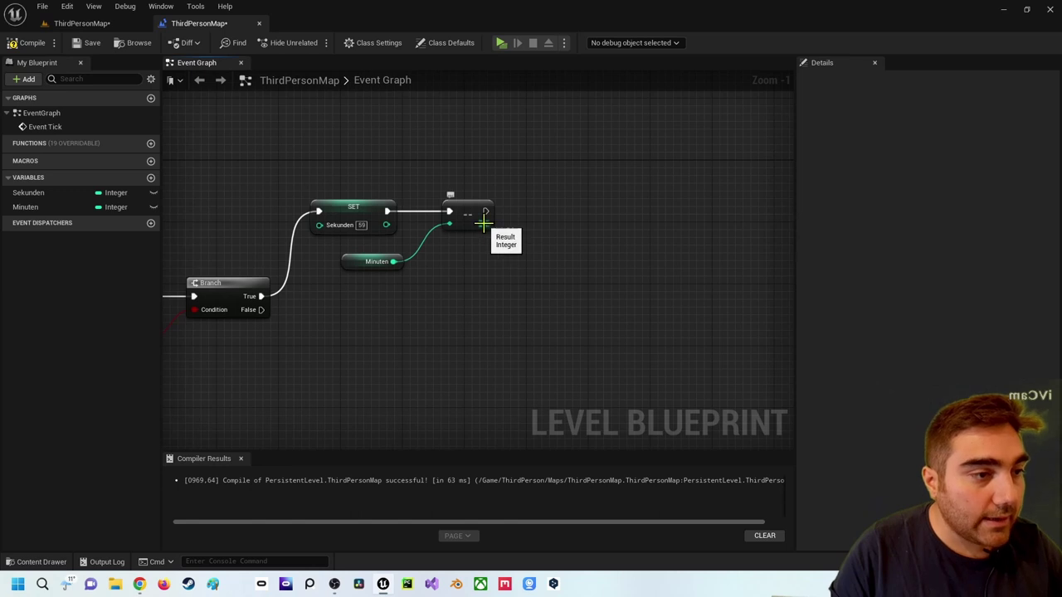
pyautogui.moveTo(487, 277); pyautogui.dragTo(474, 291, button='right')
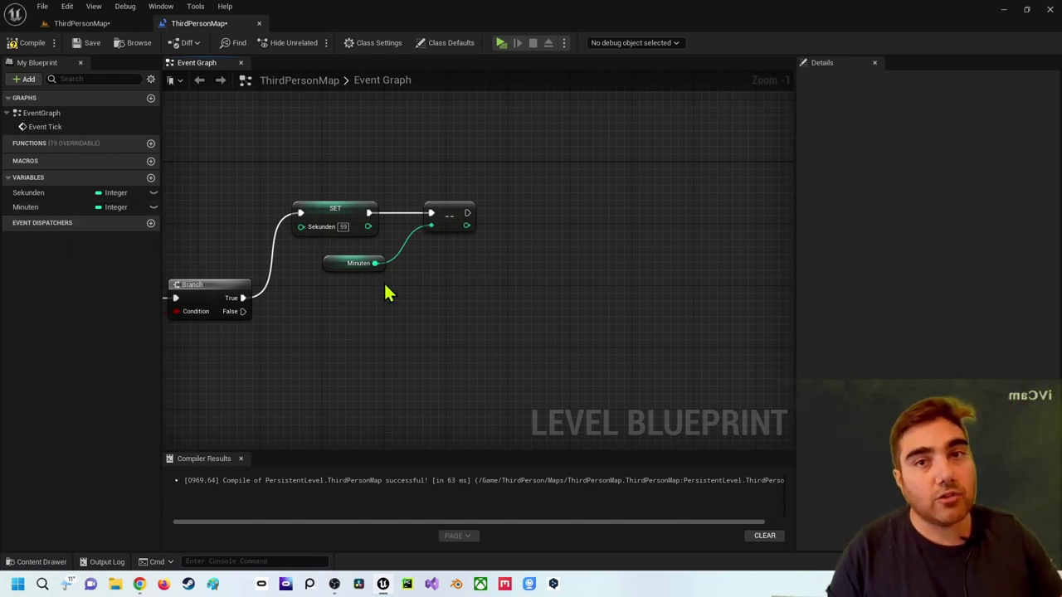
pyautogui.moveTo(29, 208)
pyautogui.mouseDown()
pyautogui.moveTo(464, 279)
pyautogui.moveTo(434, 274)
pyautogui.moveTo(547, 242)
pyautogui.mouseUp()
# Add a Minuten getter with a <= 0 comparison node.
pyautogui.click(456, 284)
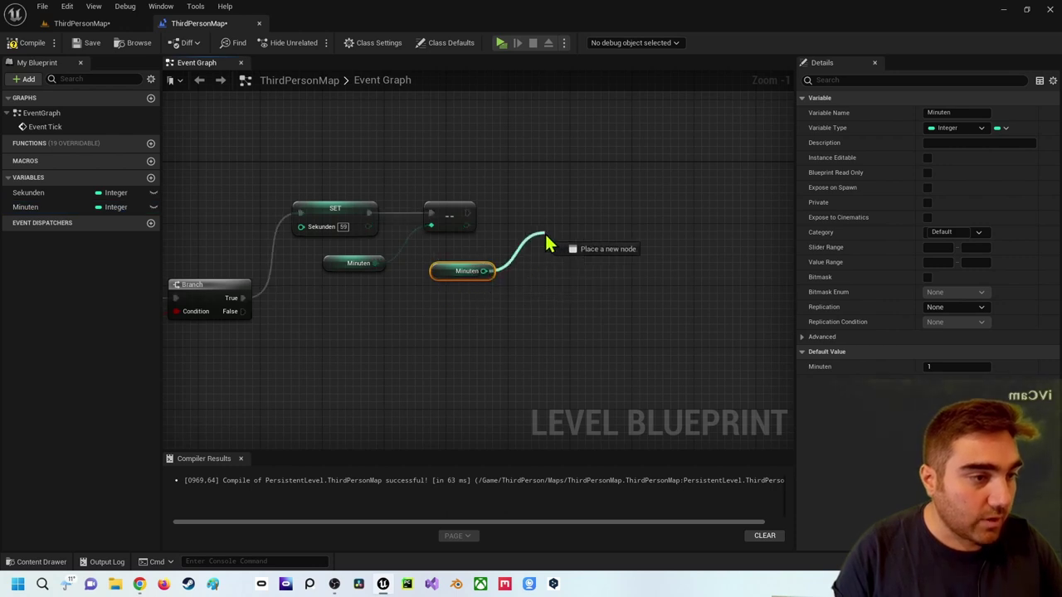
pyautogui.write('<')
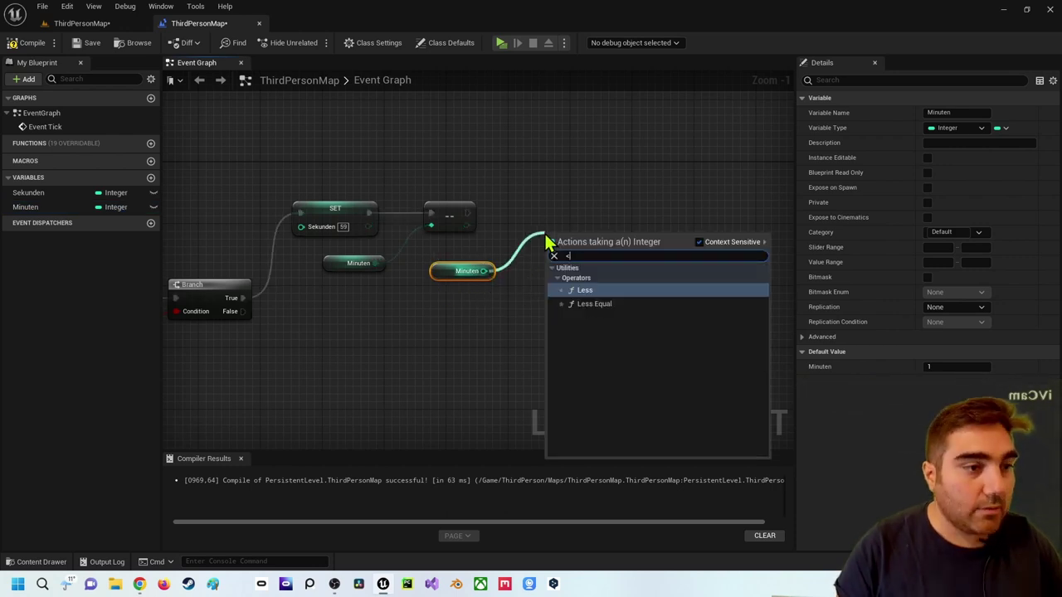
pyautogui.press('Down')
pyautogui.press('Return')
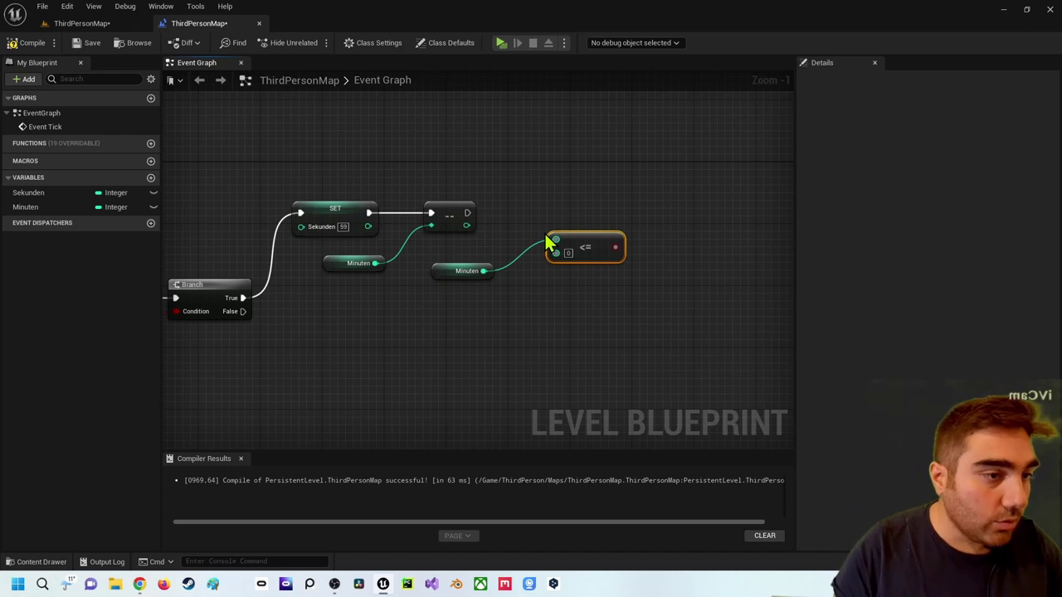
pyautogui.moveTo(585, 235); pyautogui.dragTo(554, 264)
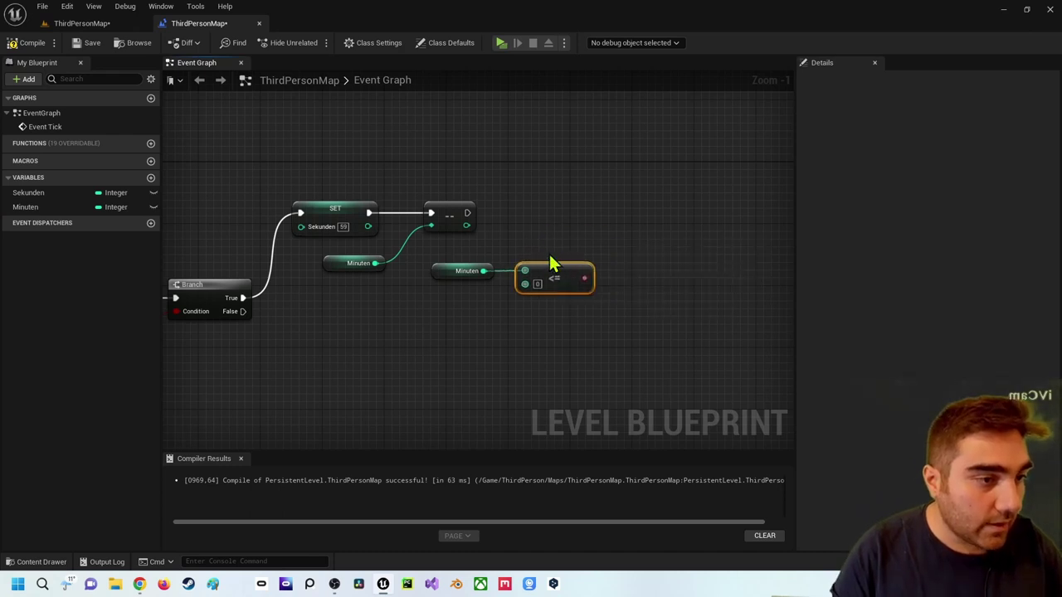
pyautogui.moveTo(544, 244); pyautogui.dragTo(488, 246, button='right')
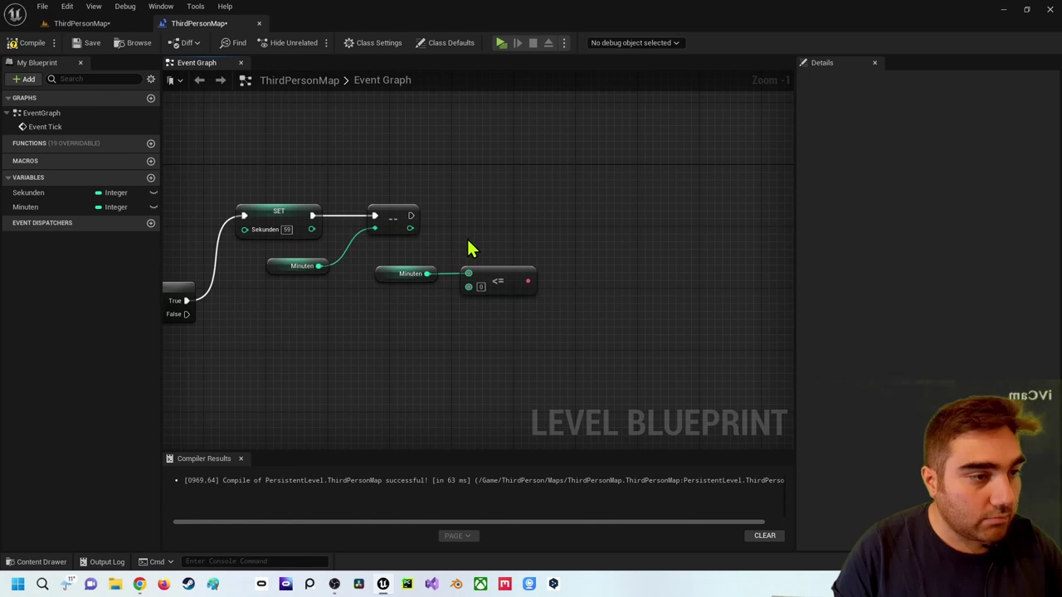
# Add a Branch after the decrement, using the <= result as its Condition.
pyautogui.moveTo(411, 217)
pyautogui.mouseDown()
pyautogui.moveTo(545, 232)
pyautogui.moveTo(529, 221)
pyautogui.mouseUp()
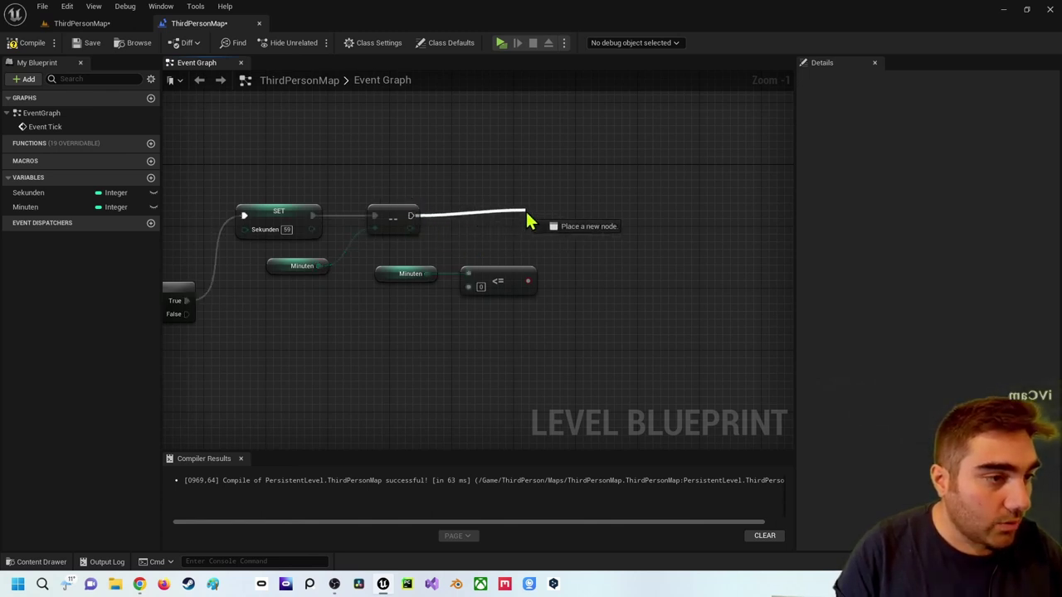
pyautogui.moveTo(529, 221); pyautogui.dragTo(608, 212)
pyautogui.write('branch')
pyautogui.press('Return')
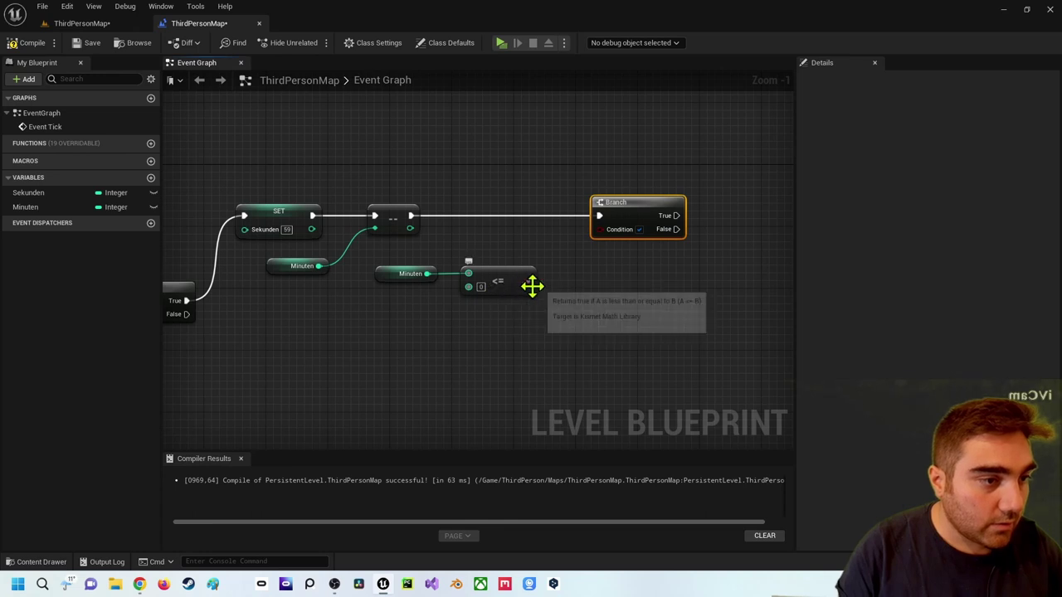
pyautogui.moveTo(528, 281); pyautogui.dragTo(603, 248)
pyautogui.moveTo(655, 268); pyautogui.dragTo(470, 308, button='right')
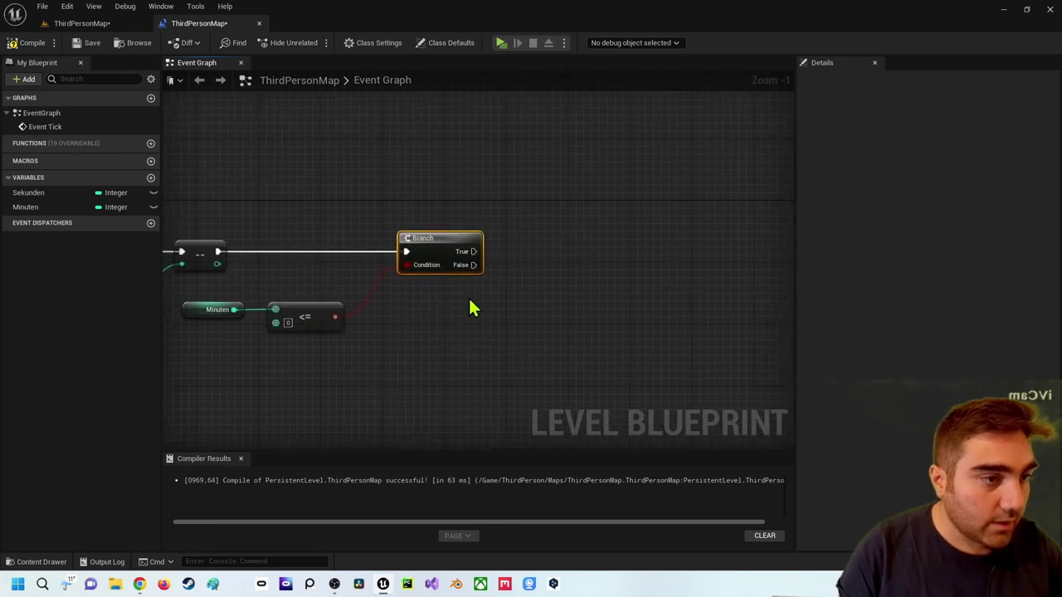
# Add a Print String on the Branch's True path printing 'Der Countdown ist zu Ende'.
pyautogui.moveTo(473, 252)
pyautogui.mouseDown()
pyautogui.moveTo(525, 224)
pyautogui.moveTo(554, 169)
pyautogui.mouseUp()
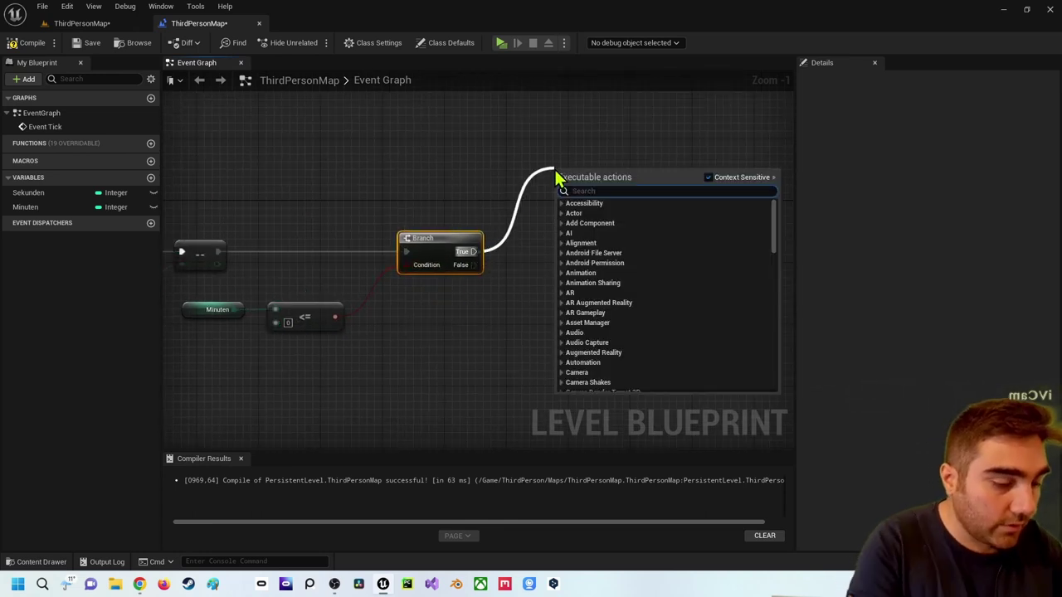
pyautogui.write('print')
pyautogui.press('Return')
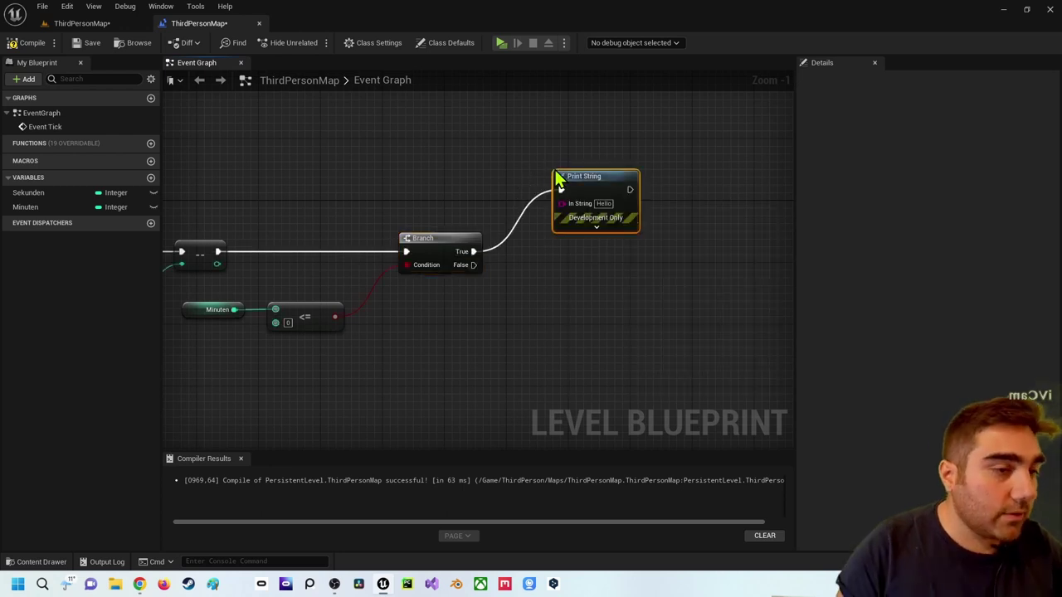
pyautogui.write('De')
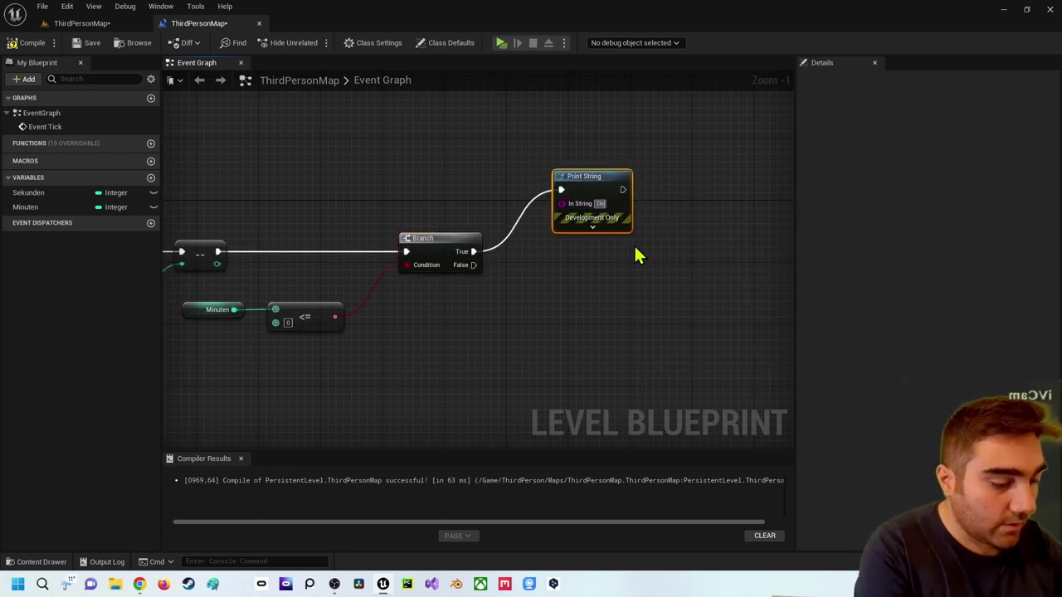
pyautogui.write('r Tou')
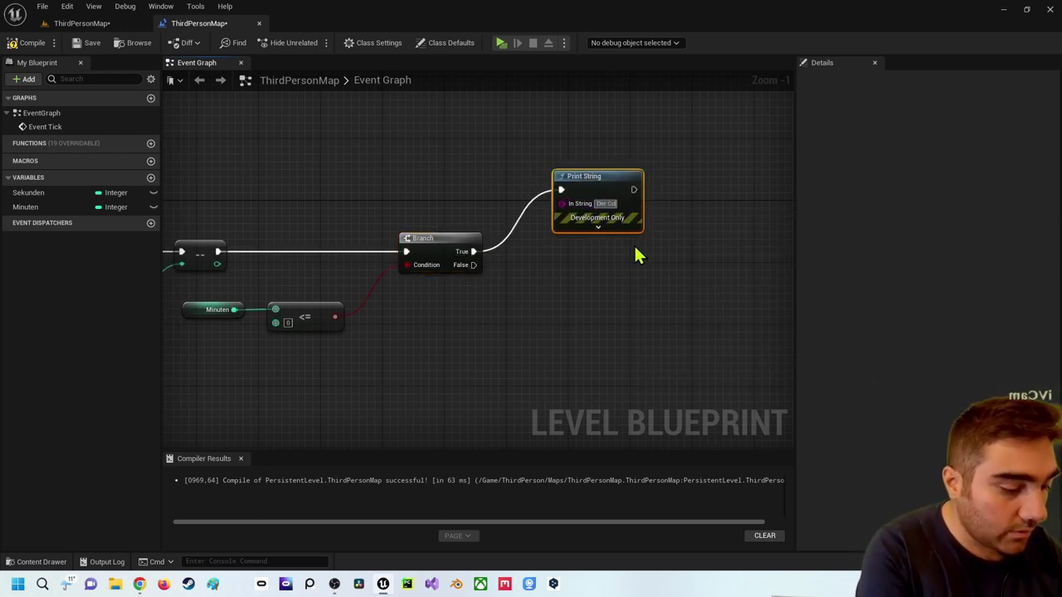
pyautogui.write('nt')
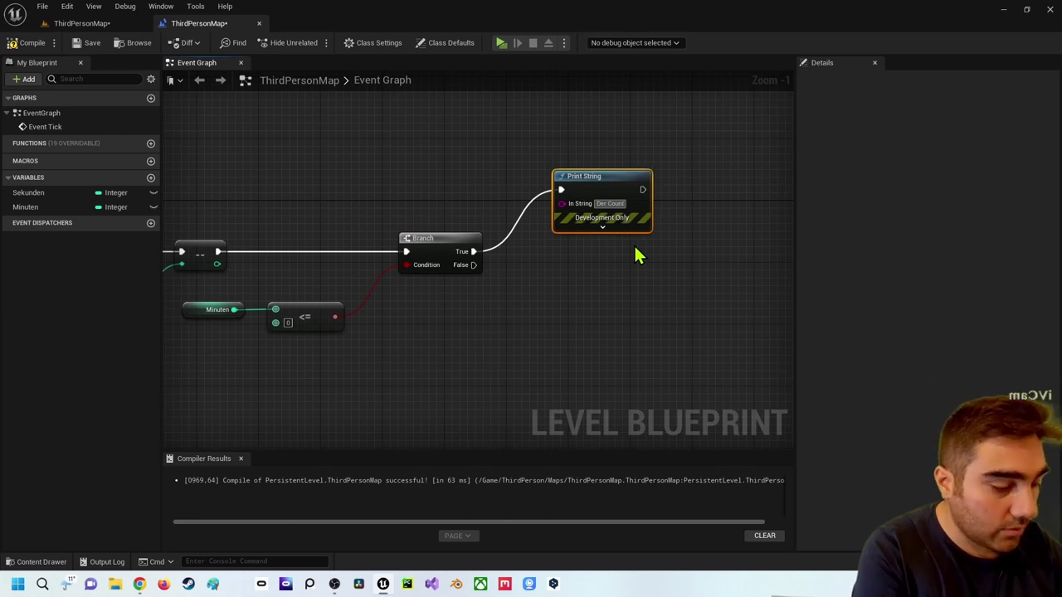
pyautogui.write('ddown ist z')
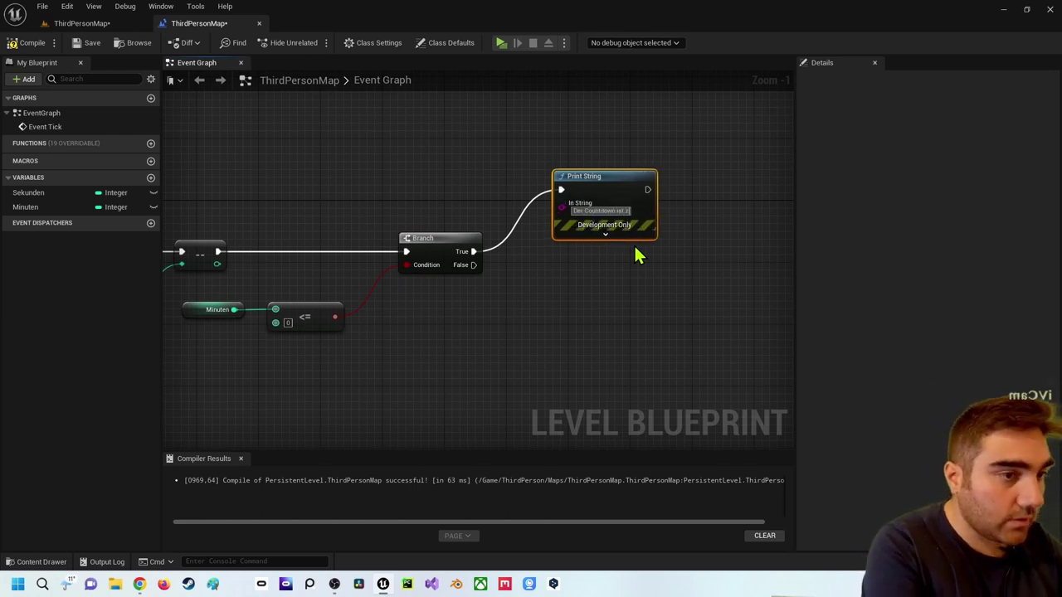
pyautogui.write('u Ende')
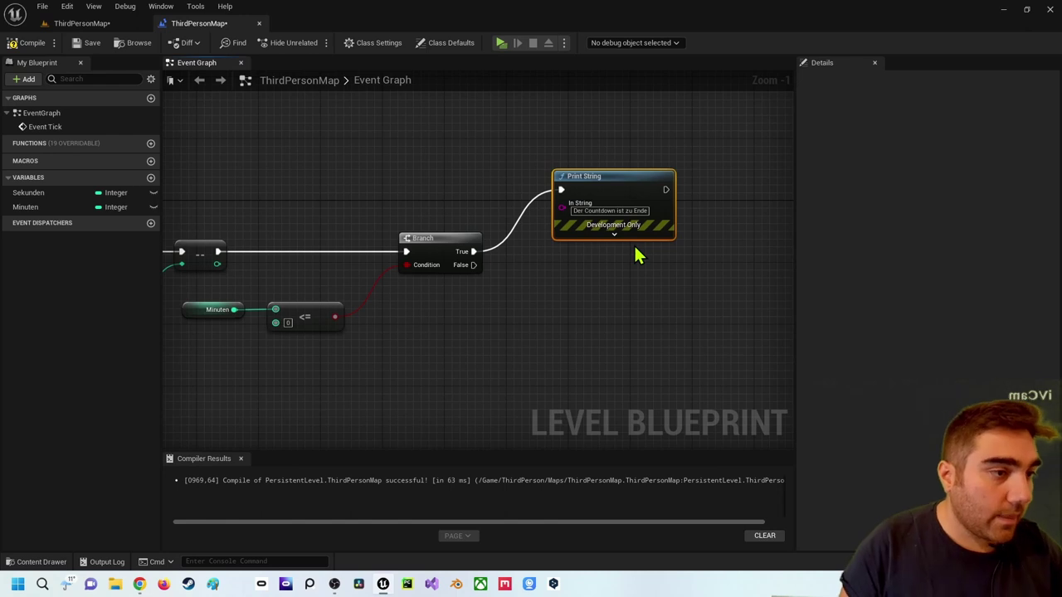
pyautogui.scroll(-1, 462, 290)
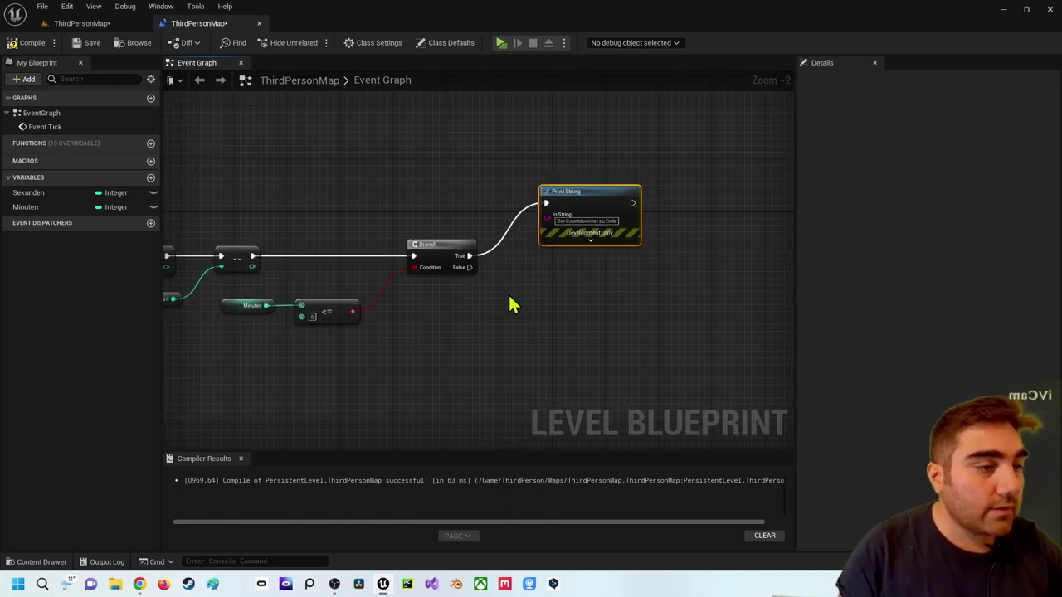
pyautogui.moveTo(605, 280); pyautogui.dragTo(548, 298, button='right')
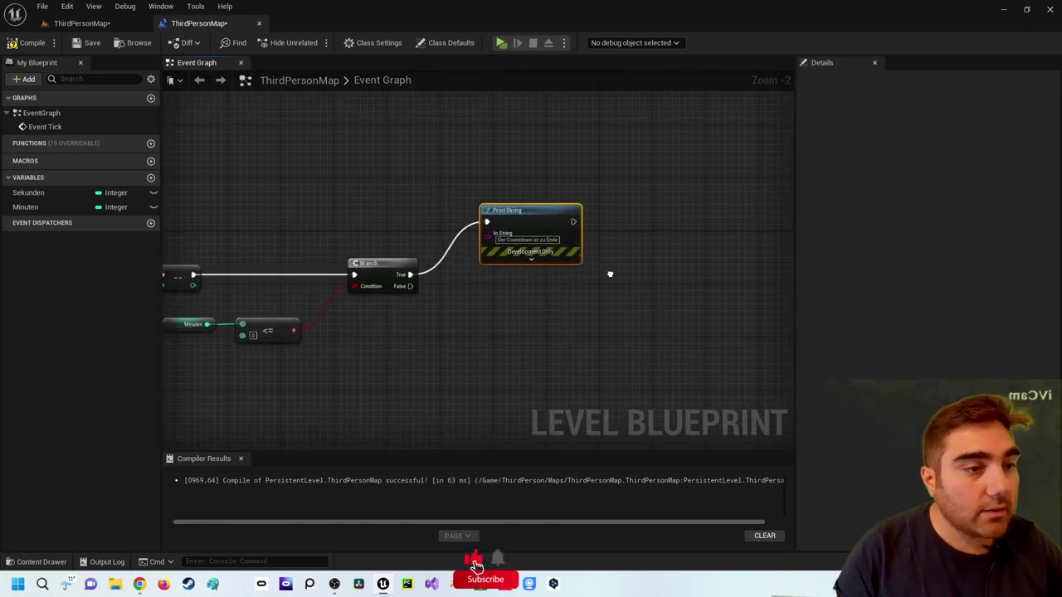
pyautogui.moveTo(610, 274); pyautogui.dragTo(562, 284, button='right')
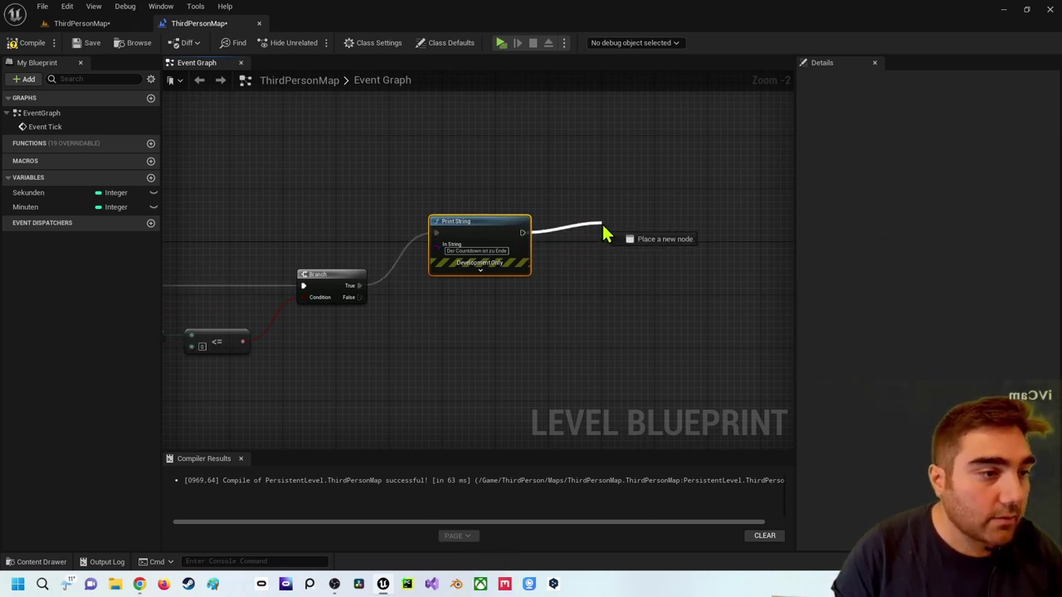
# Add Set Actor Tick Enabled with Enabled unchecked after the end-message Print String.
pyautogui.moveTo(521, 232); pyautogui.dragTo(611, 233)
pyautogui.write('seta')
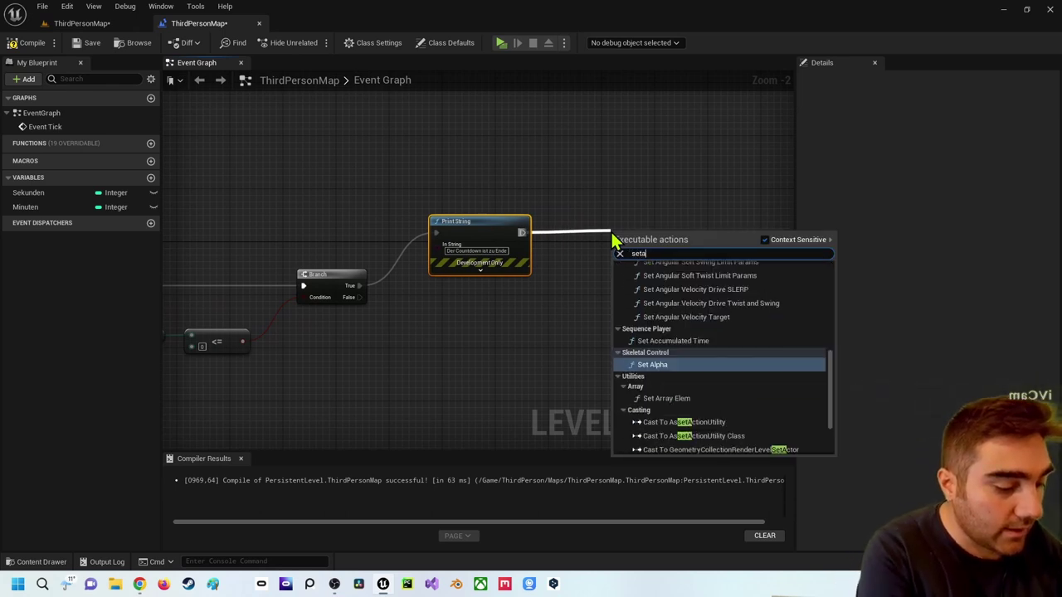
pyautogui.write('ctor')
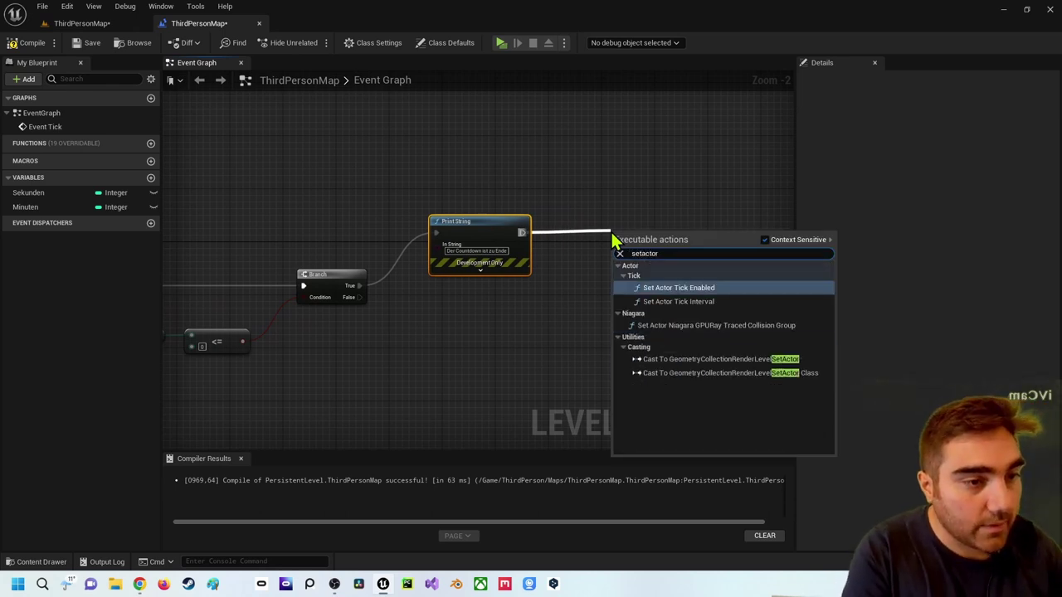
pyautogui.press('Return')
pyautogui.moveTo(640, 242); pyautogui.dragTo(594, 223)
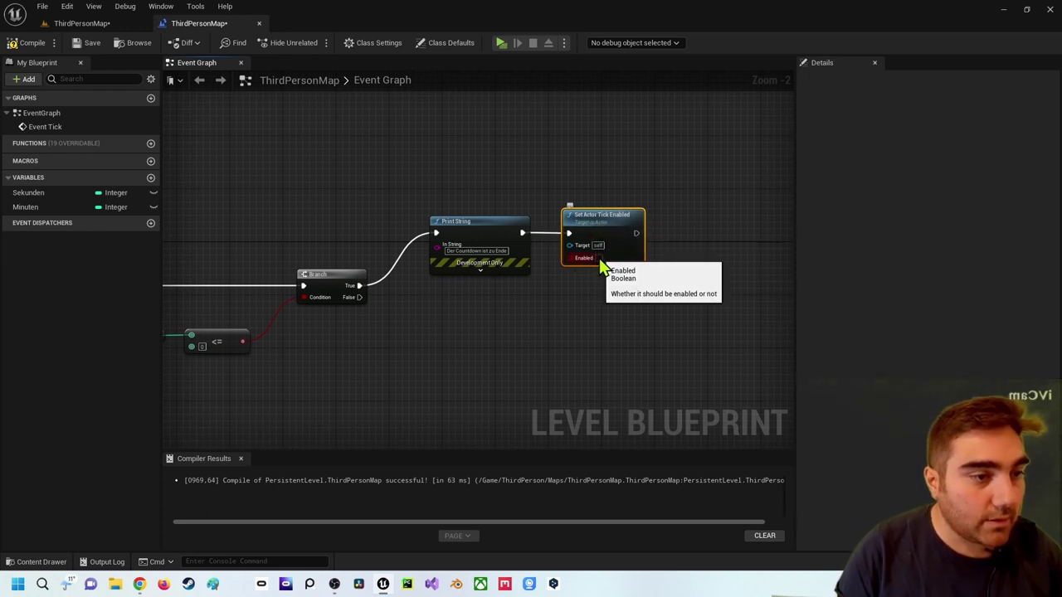
# Compile the Level Blueprint and zoom out to review the whole graph.
pyautogui.moveTo(550, 316); pyautogui.dragTo(650, 299, button='right')
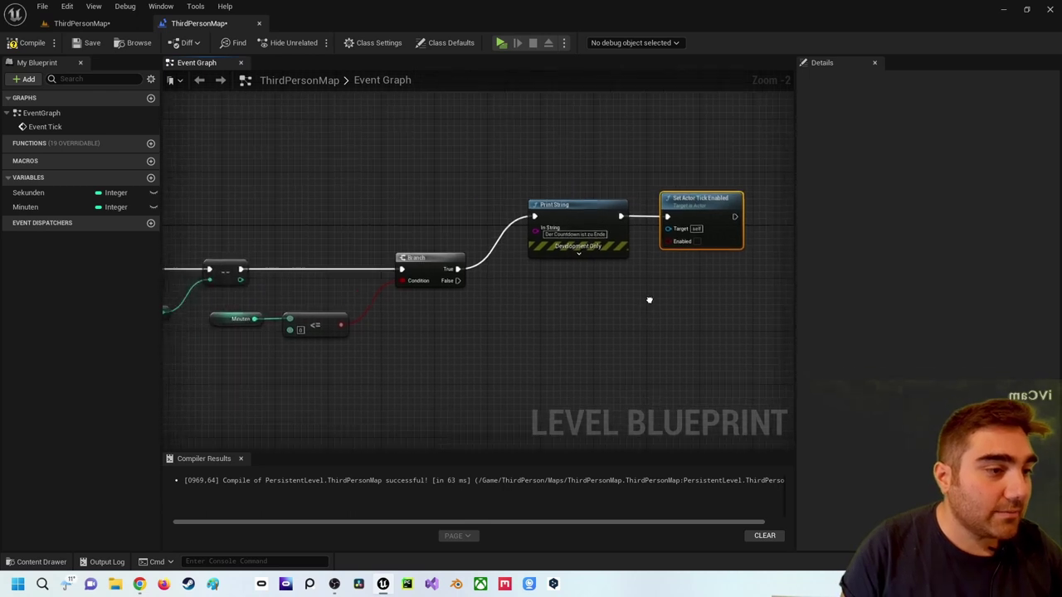
pyautogui.click(33, 42)
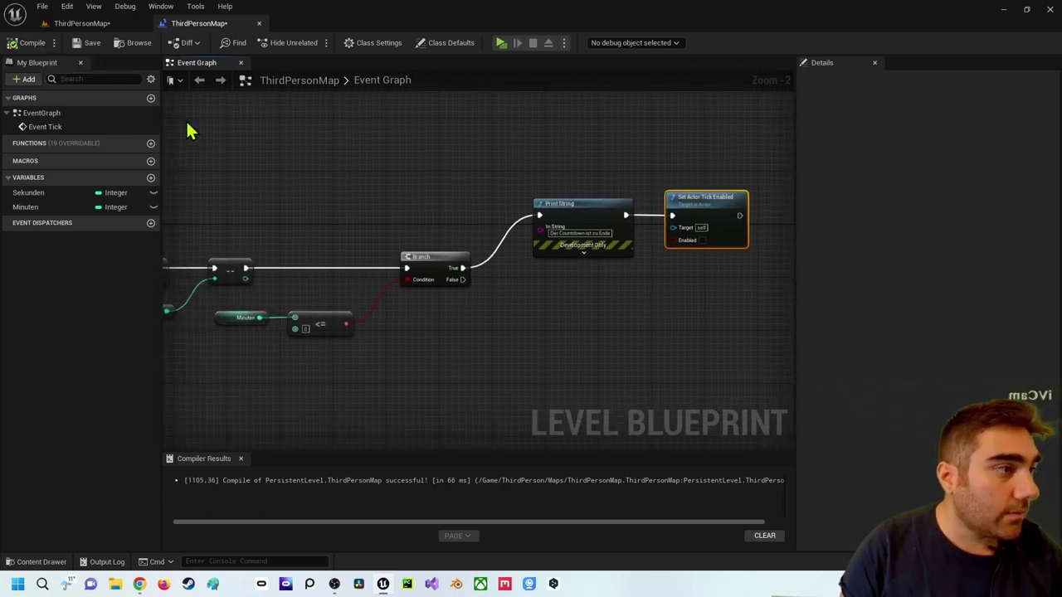
pyautogui.scroll(-2, 417, 138)
pyautogui.scroll(-1, 460, 135)
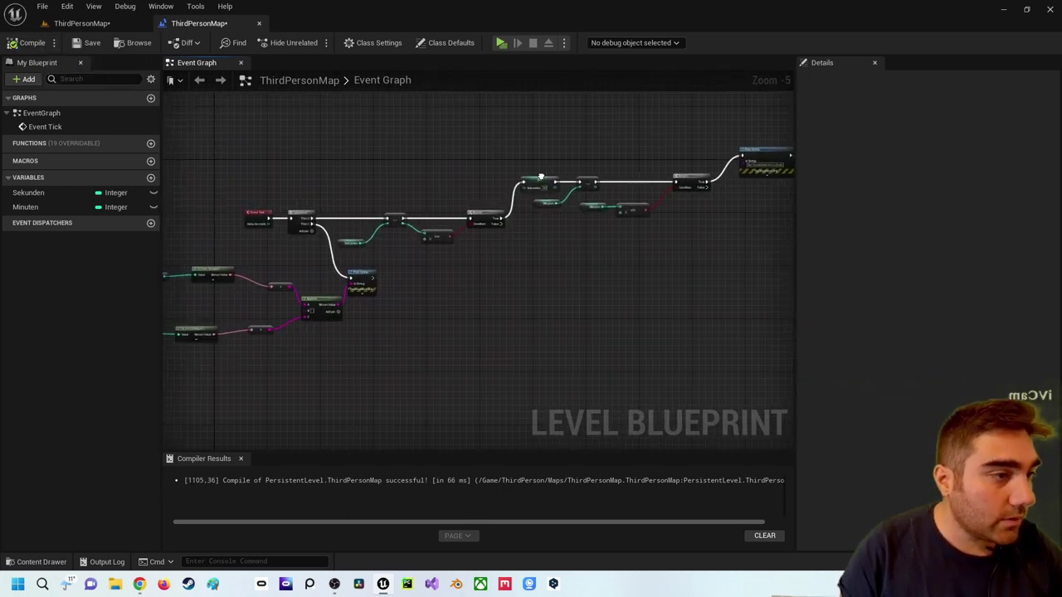
pyautogui.moveTo(540, 177); pyautogui.dragTo(598, 156, button='right')
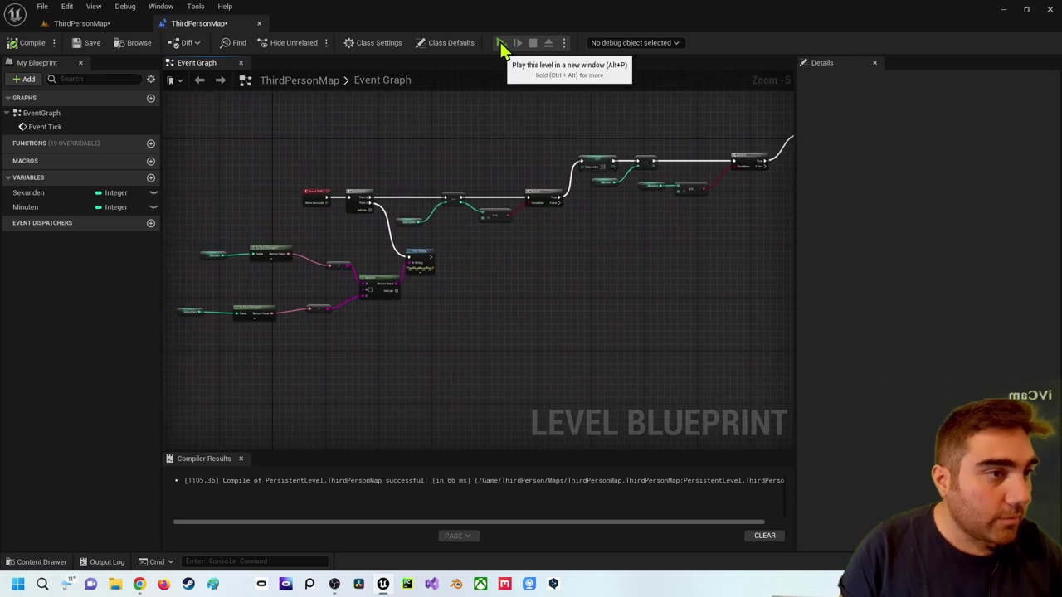
# Play the level, watch it count to 00:00 and print the end message, then stop.
pyautogui.click(515, 44)
pyautogui.press('w')
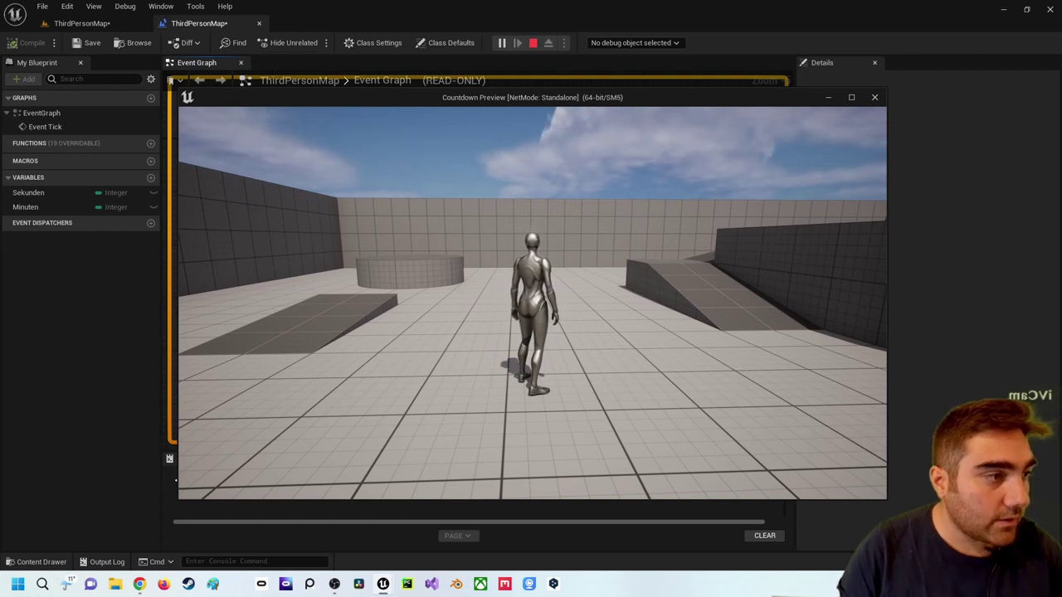
pyautogui.press('Escape')
pyautogui.scroll(2, 631, 216)
# Feed the decremented Minuten value into the <= 0 comparison and delete the extra Minuten getter.
pyautogui.moveTo(657, 199); pyautogui.dragTo(444, 264, button='right')
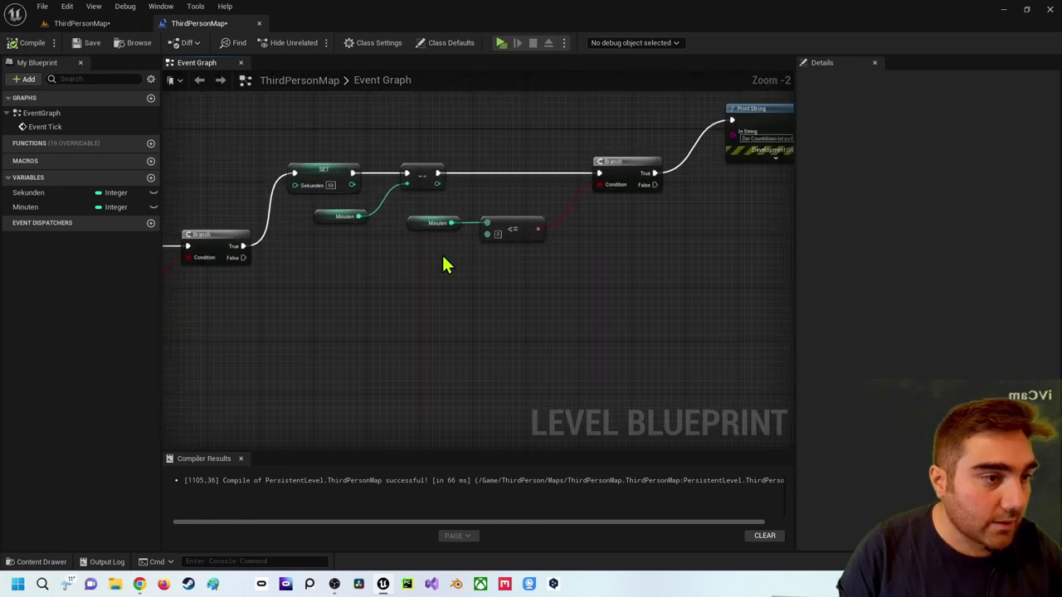
pyautogui.scroll(2, 464, 267)
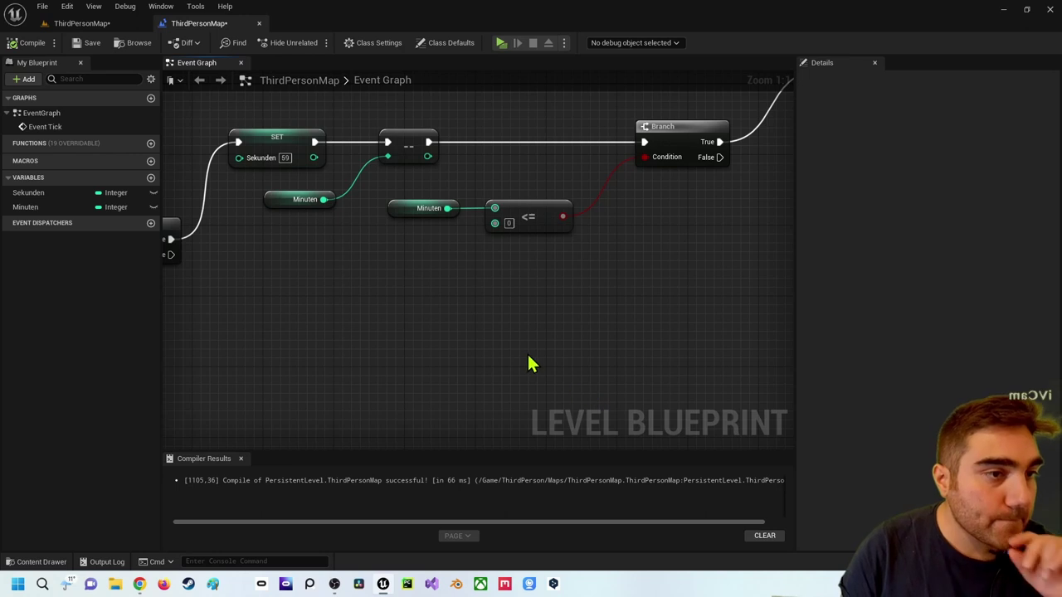
pyautogui.scroll(-1, 401, 286)
pyautogui.moveTo(401, 286); pyautogui.dragTo(567, 269, button='right')
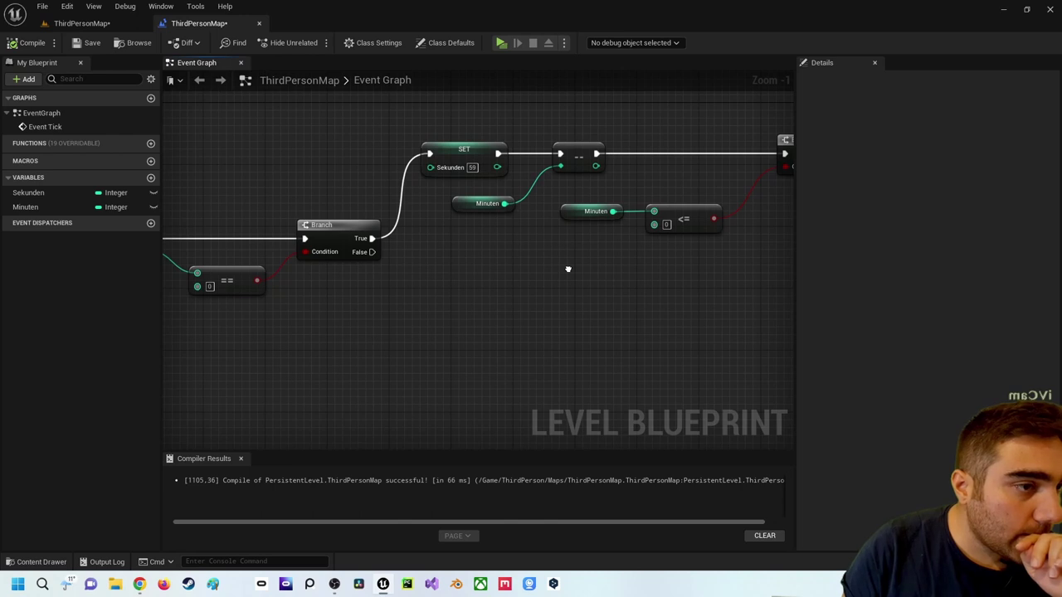
pyautogui.moveTo(567, 269); pyautogui.dragTo(483, 271, button='right')
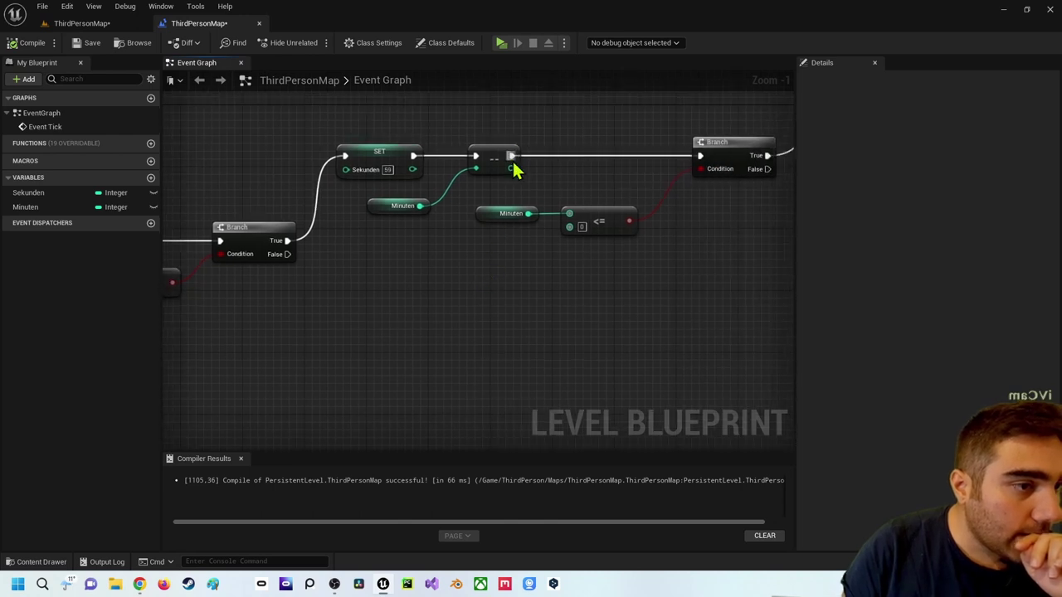
pyautogui.moveTo(512, 168); pyautogui.dragTo(569, 214)
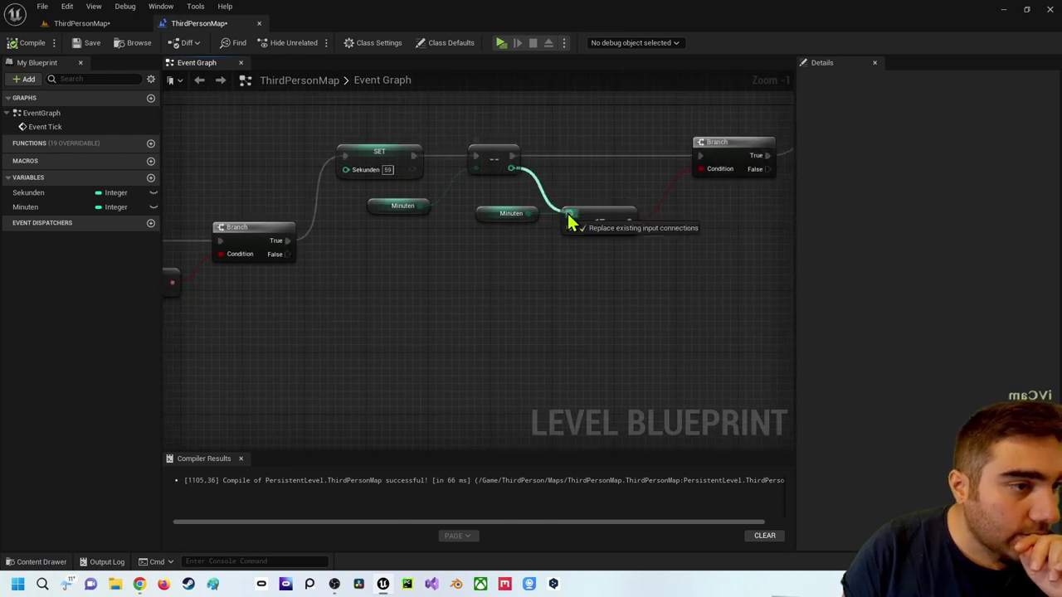
pyautogui.click(486, 220)
pyautogui.press('Delete')
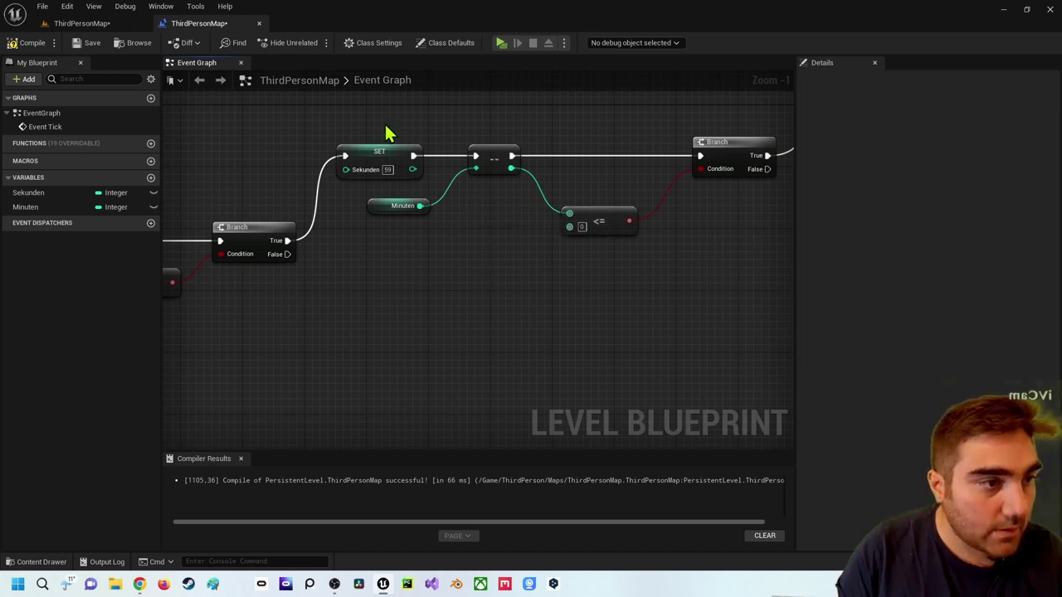
pyautogui.click(28, 42)
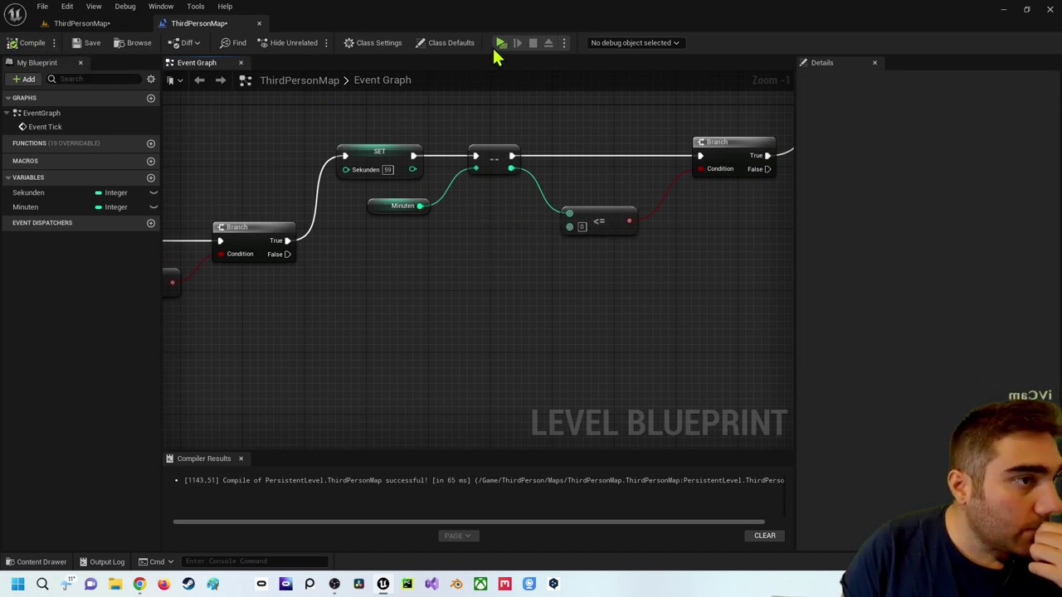
pyautogui.click(501, 42)
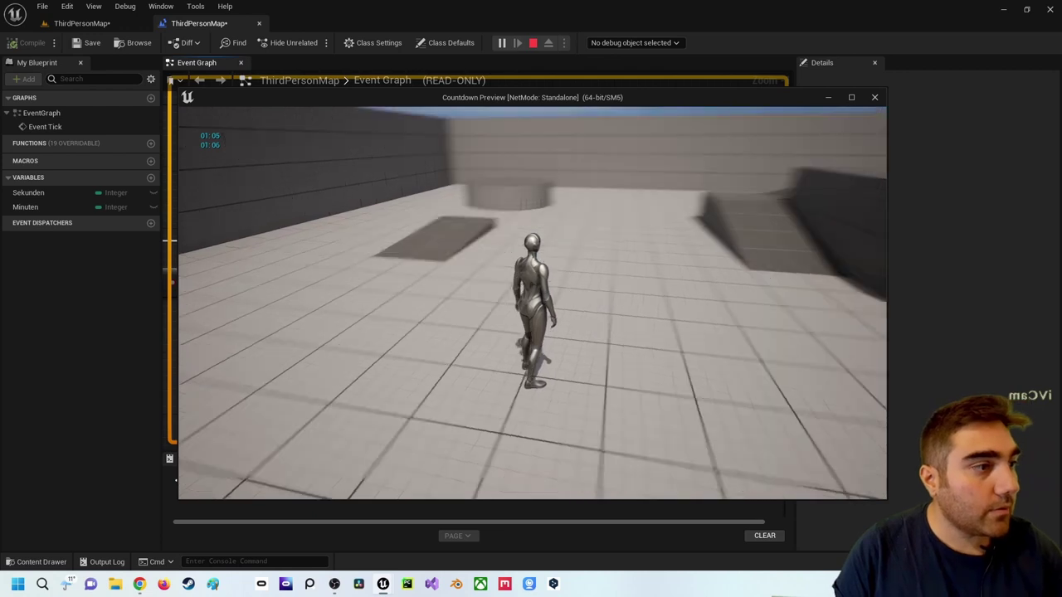
pyautogui.press('w')
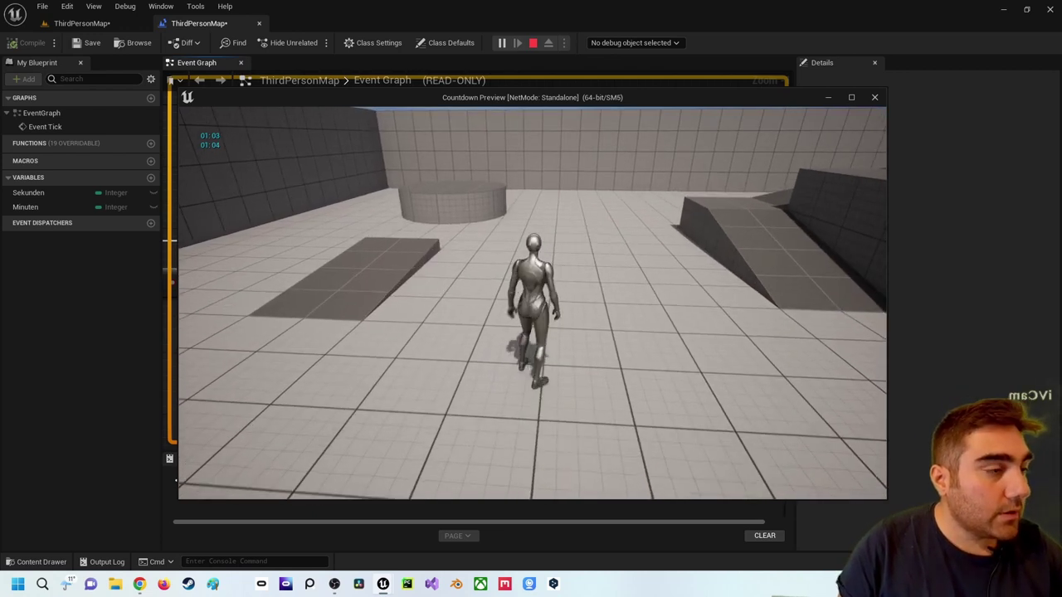
pyautogui.press('w')
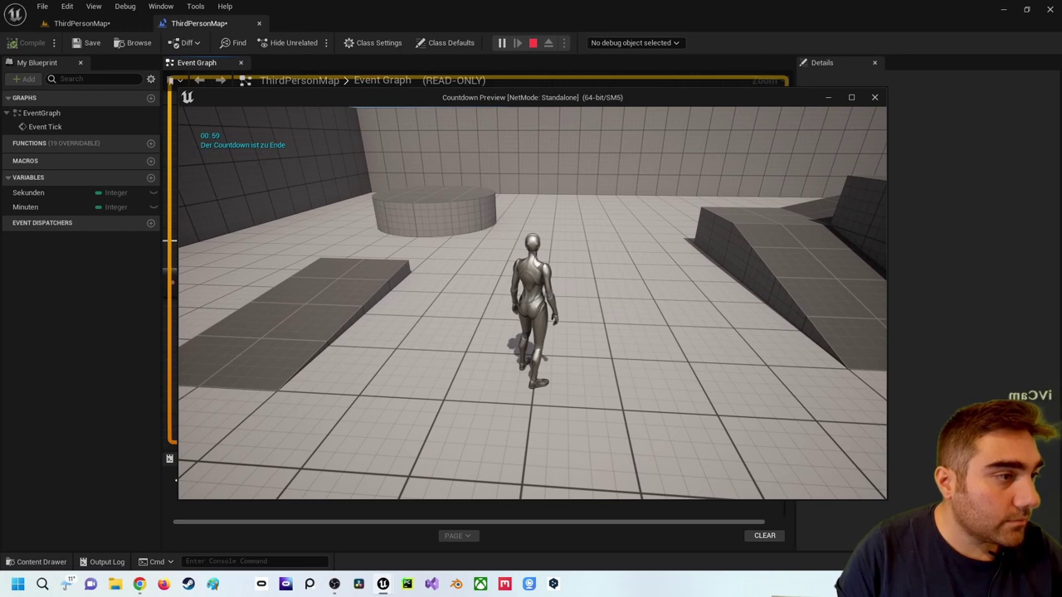
pyautogui.press('Escape')
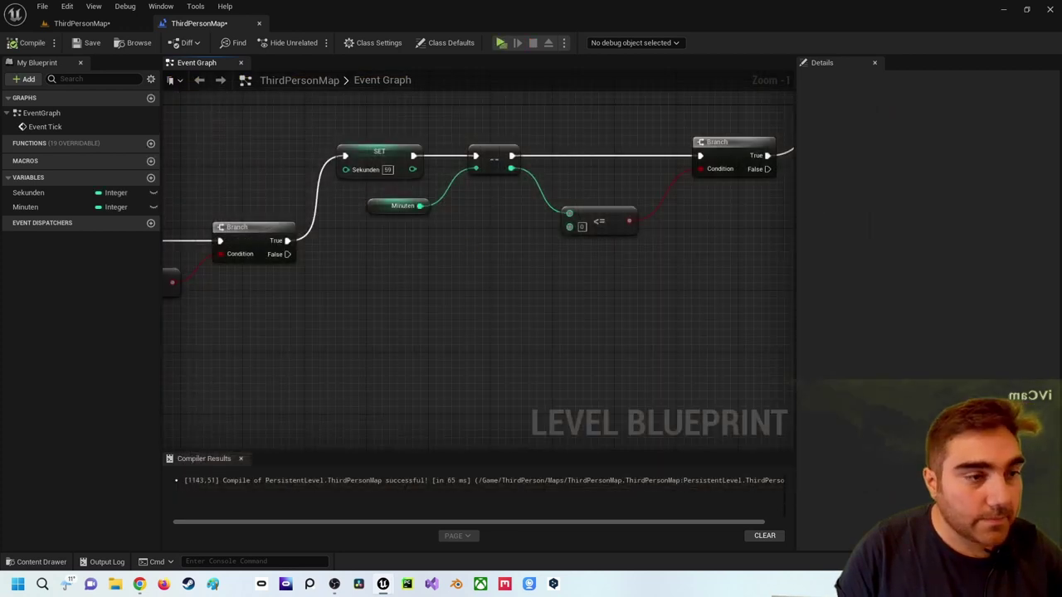
# Delete the less-or-equal comparison on Minuten, plus a briefly added equals node.
pyautogui.click(599, 221)
pyautogui.scroll(-1, 390, 236)
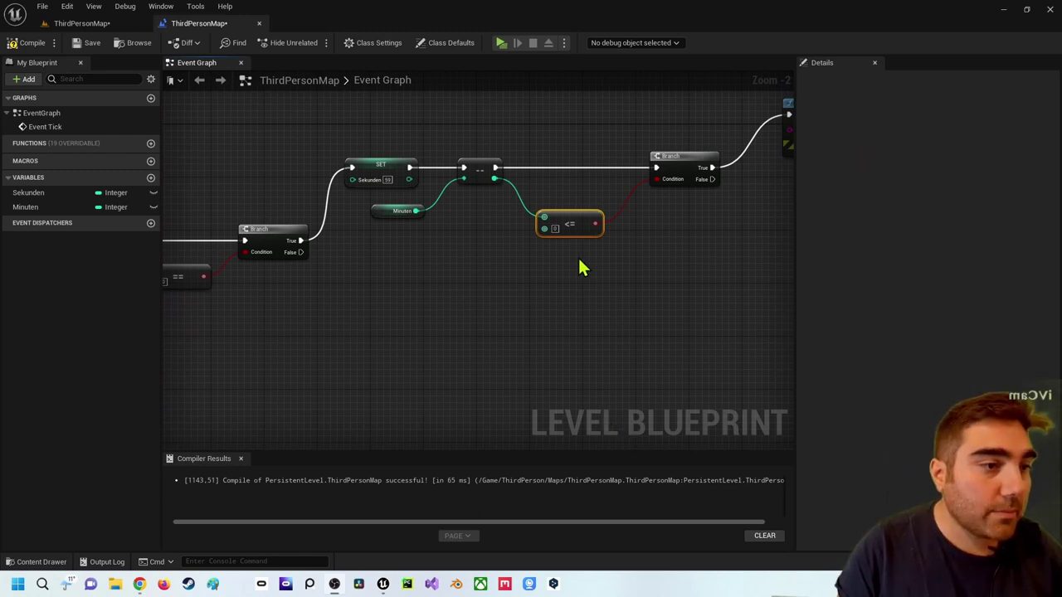
pyautogui.press('Delete')
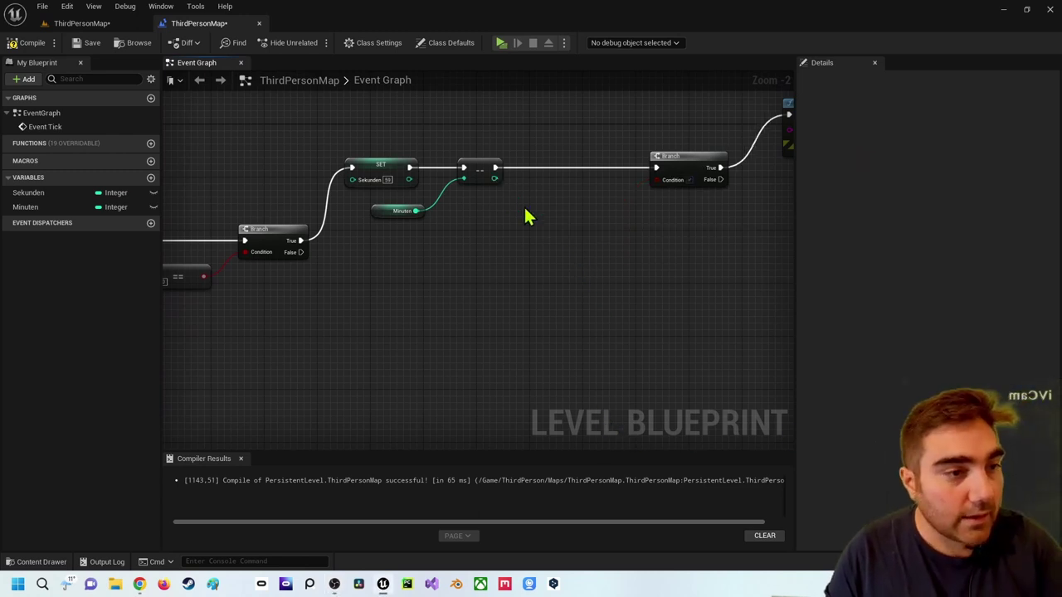
pyautogui.moveTo(494, 178); pyautogui.dragTo(560, 238)
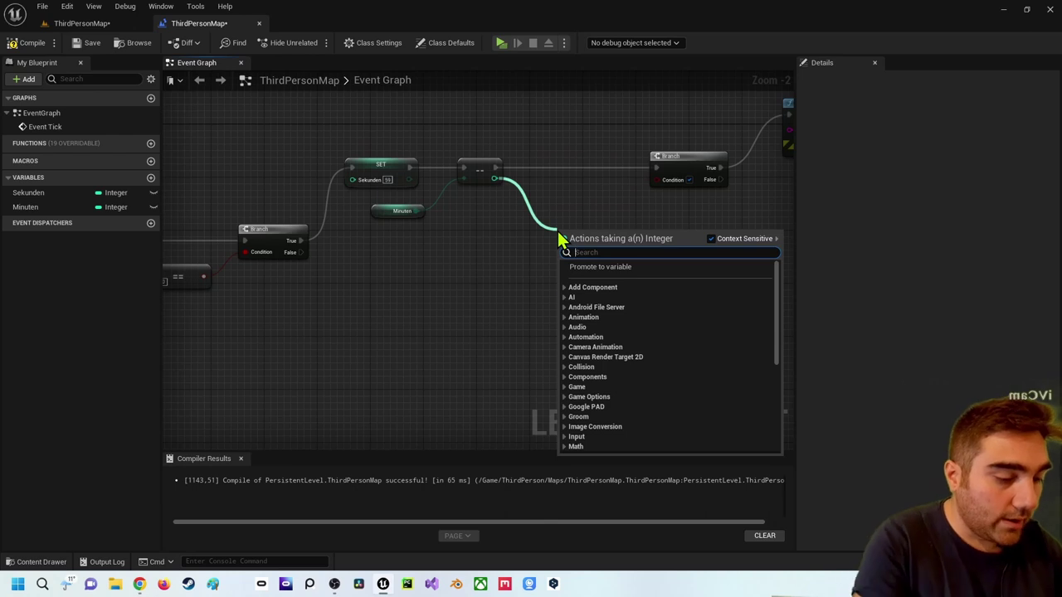
pyautogui.write('==')
pyautogui.press('Return')
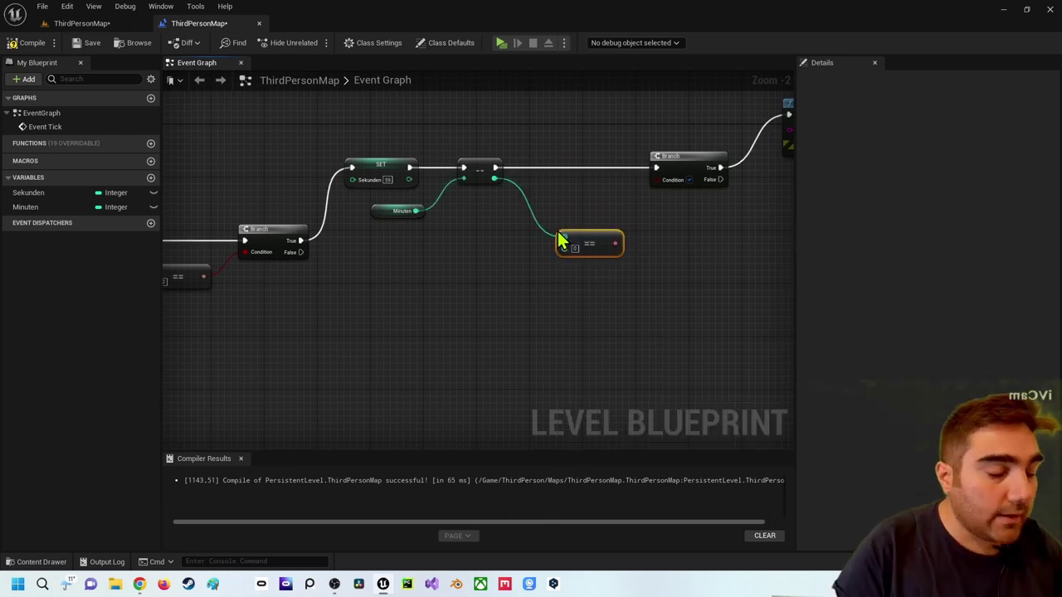
pyautogui.press('Delete')
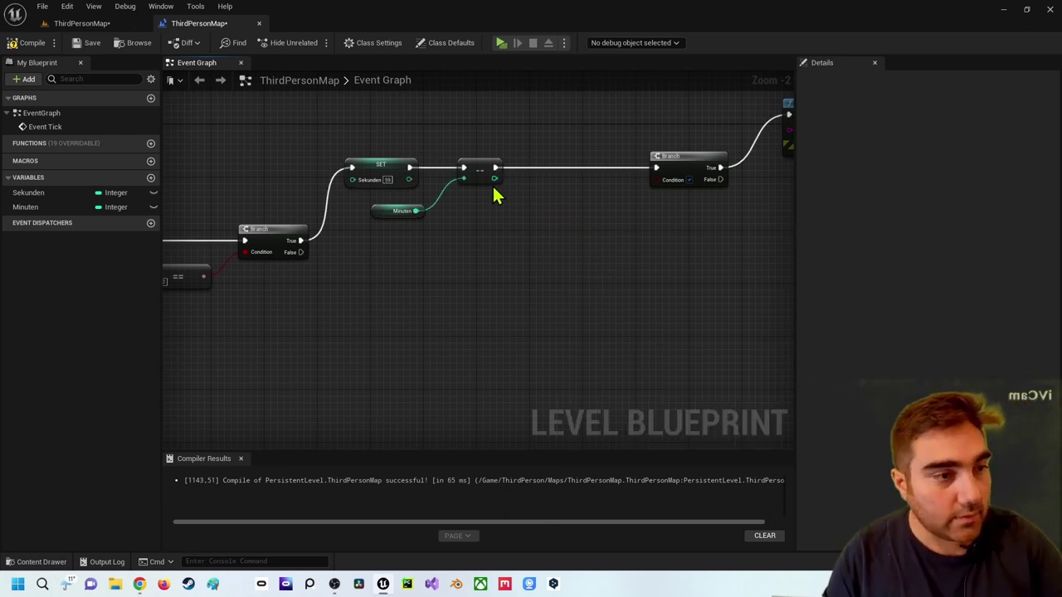
# Add a less-than comparison on the decremented Minuten and wire it to the Branch condition.
pyautogui.moveTo(494, 178); pyautogui.dragTo(532, 244)
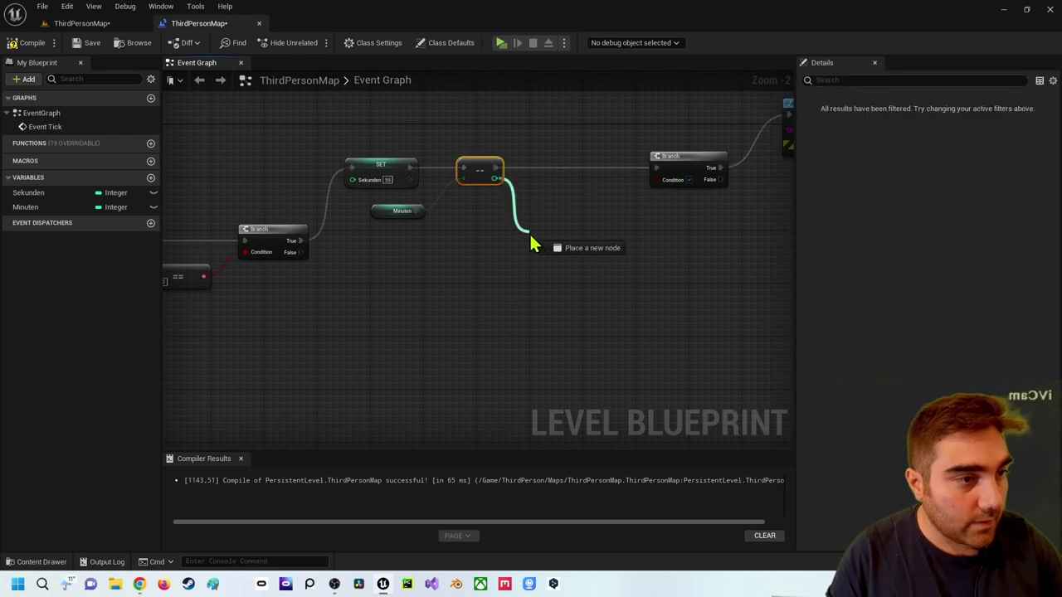
pyautogui.write('<')
pyautogui.press('Return')
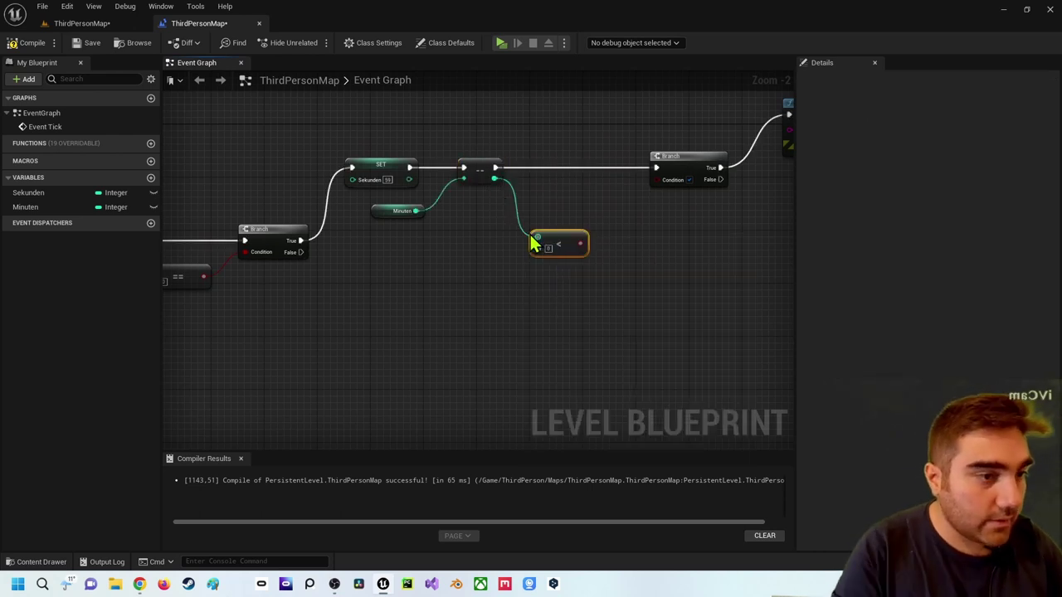
pyautogui.moveTo(581, 243); pyautogui.dragTo(664, 188)
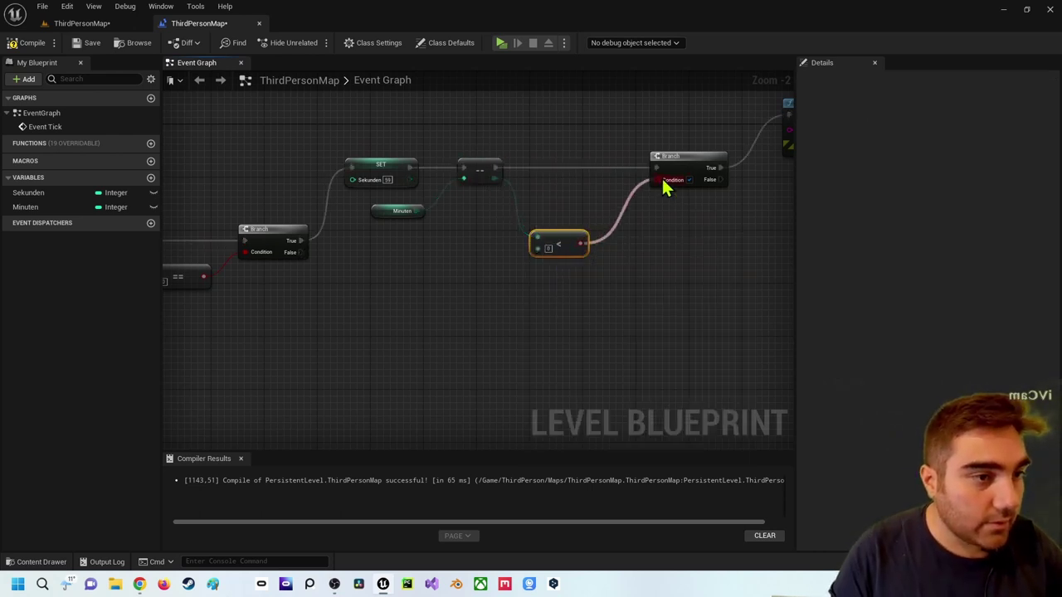
# Compile and save the Level Blueprint, then start a test play of the countdown.
pyautogui.click(31, 43)
pyautogui.click(87, 43)
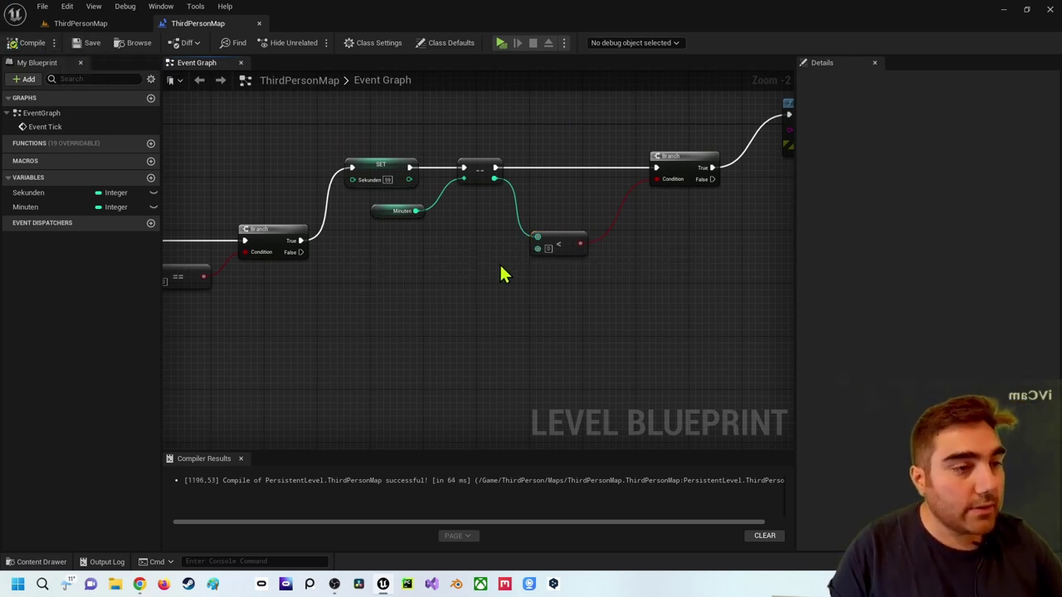
pyautogui.moveTo(747, 197); pyautogui.dragTo(664, 229, button='right')
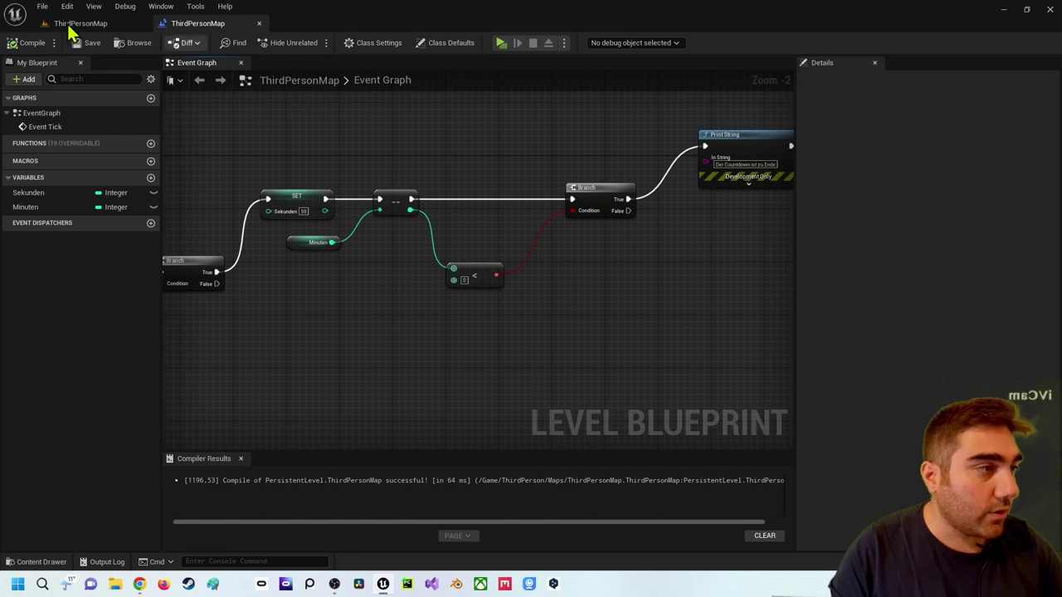
pyautogui.click(501, 43)
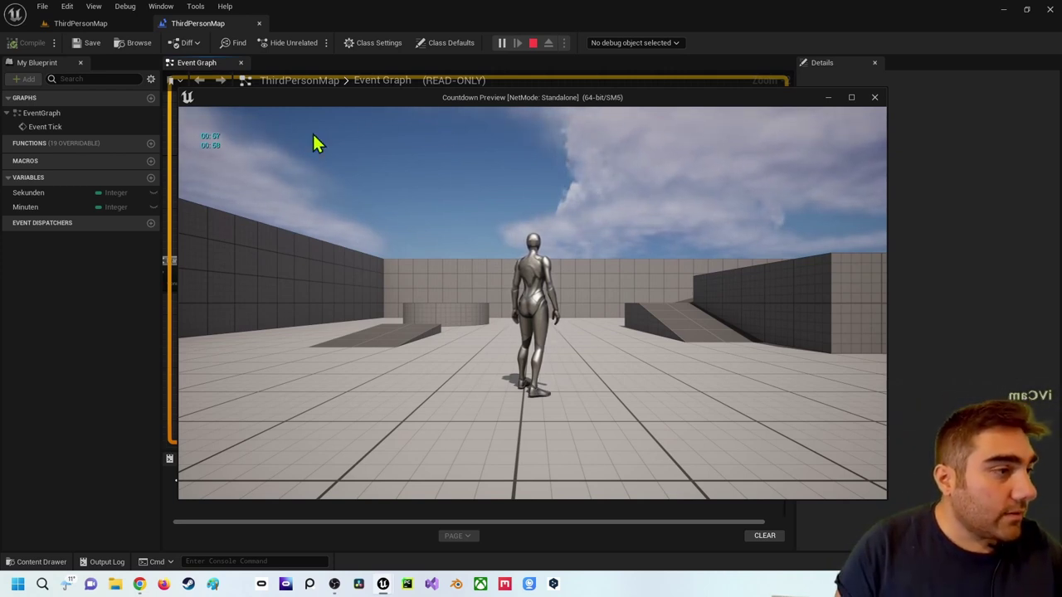
# Stop the test play and set Tick Interval (secs) in Class Defaults to 0,1.
pyautogui.click(874, 97)
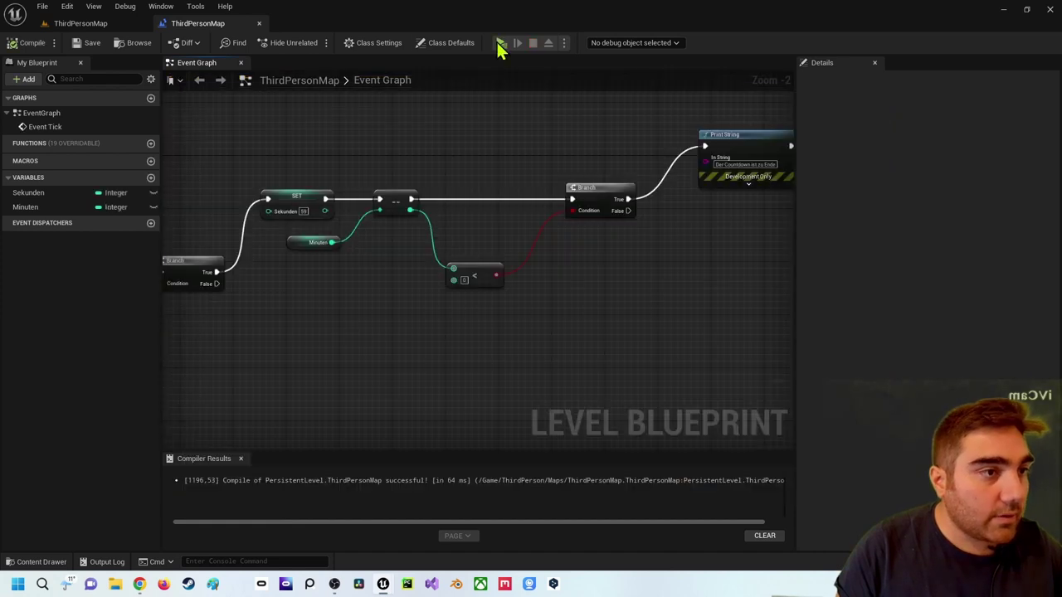
pyautogui.click(375, 42)
pyautogui.click(444, 42)
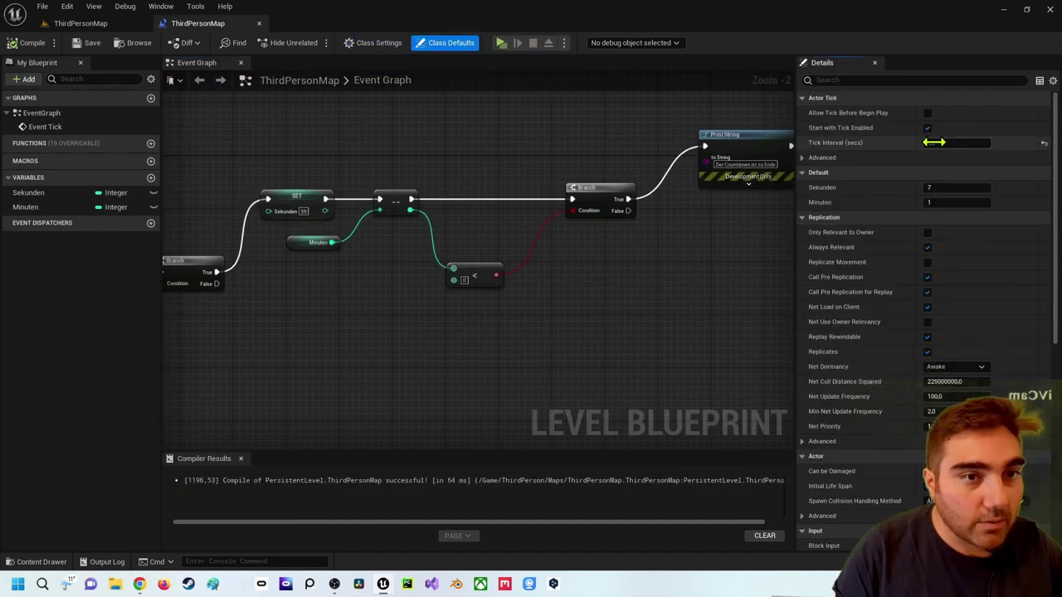
pyautogui.click(933, 143)
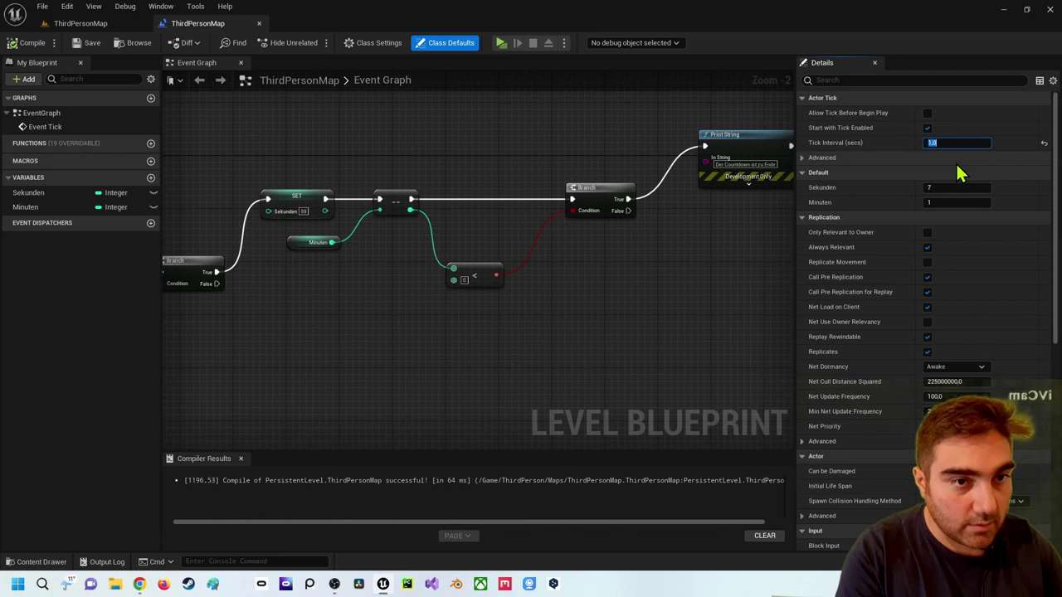
pyautogui.write('0,1')
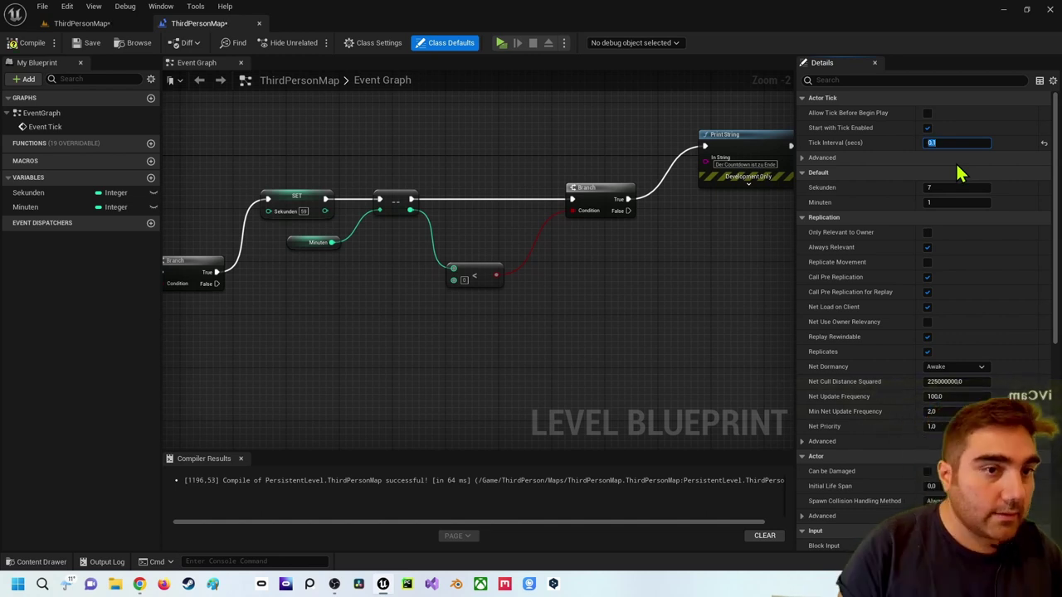
pyautogui.press('Return')
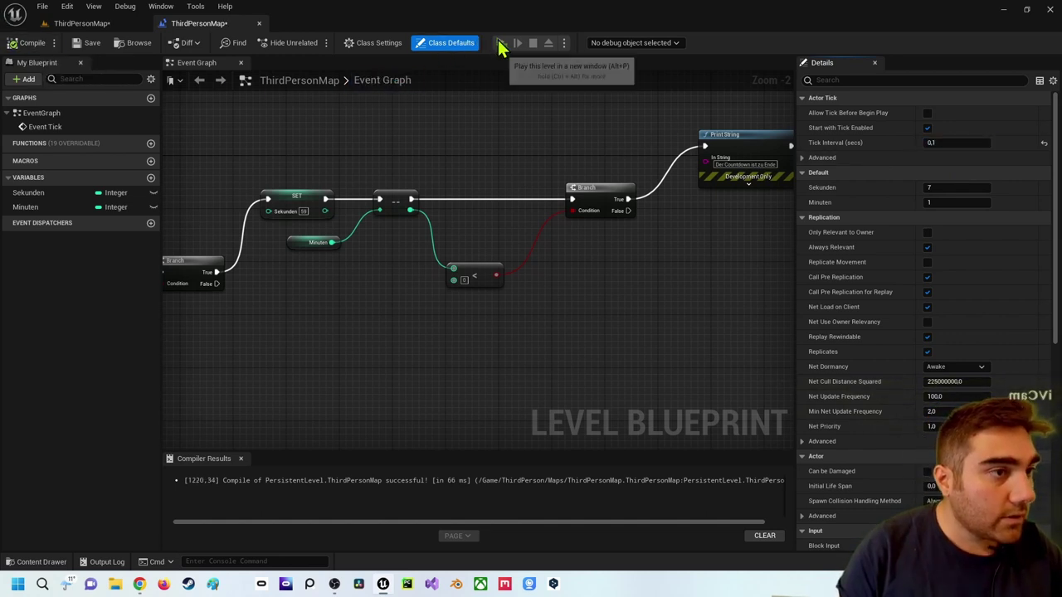
pyautogui.click(501, 43)
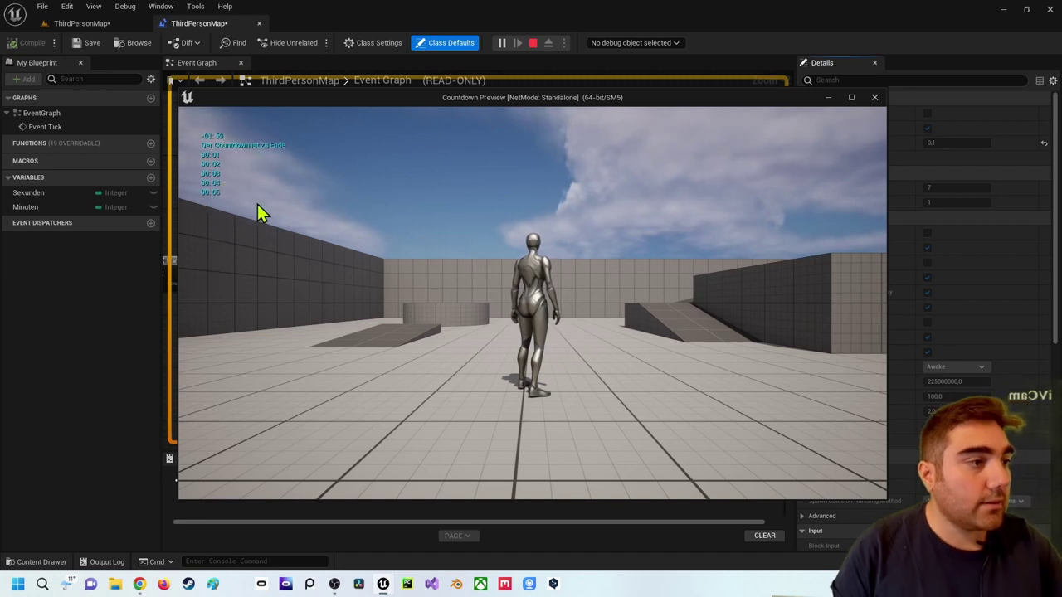
pyautogui.press('Escape')
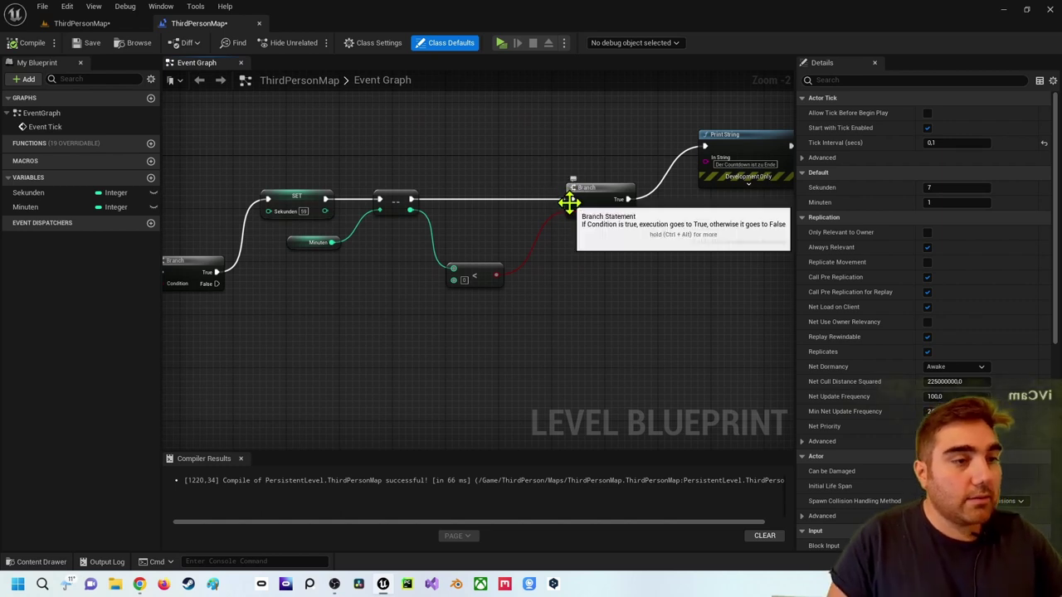
pyautogui.scroll(-1, 572, 212)
pyautogui.scroll(-1, 526, 214)
pyautogui.scroll(-1, 489, 241)
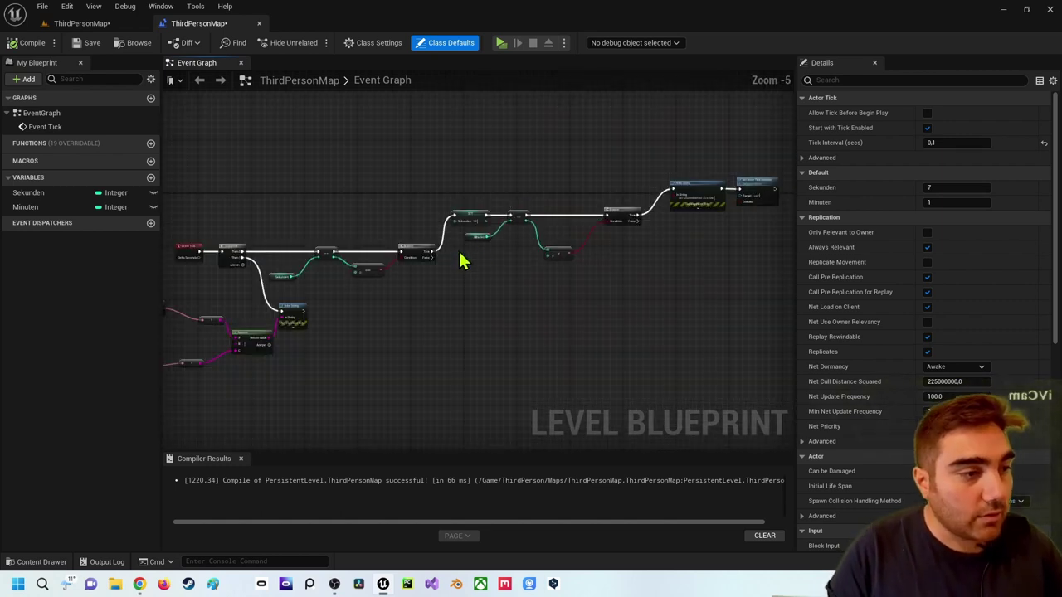
pyautogui.click(83, 23)
pyautogui.click(176, 23)
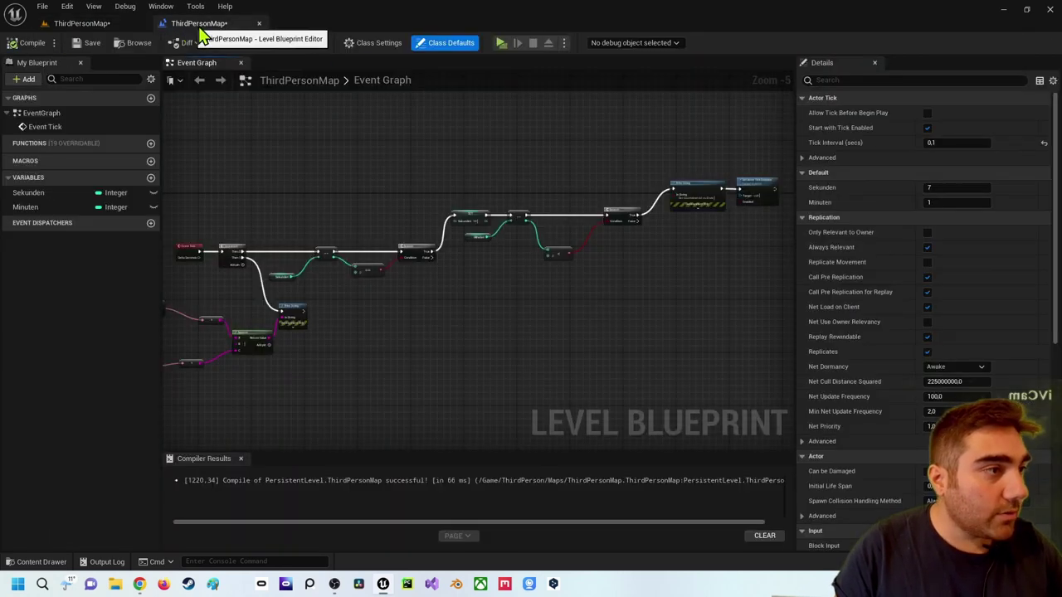
pyautogui.click(116, 27)
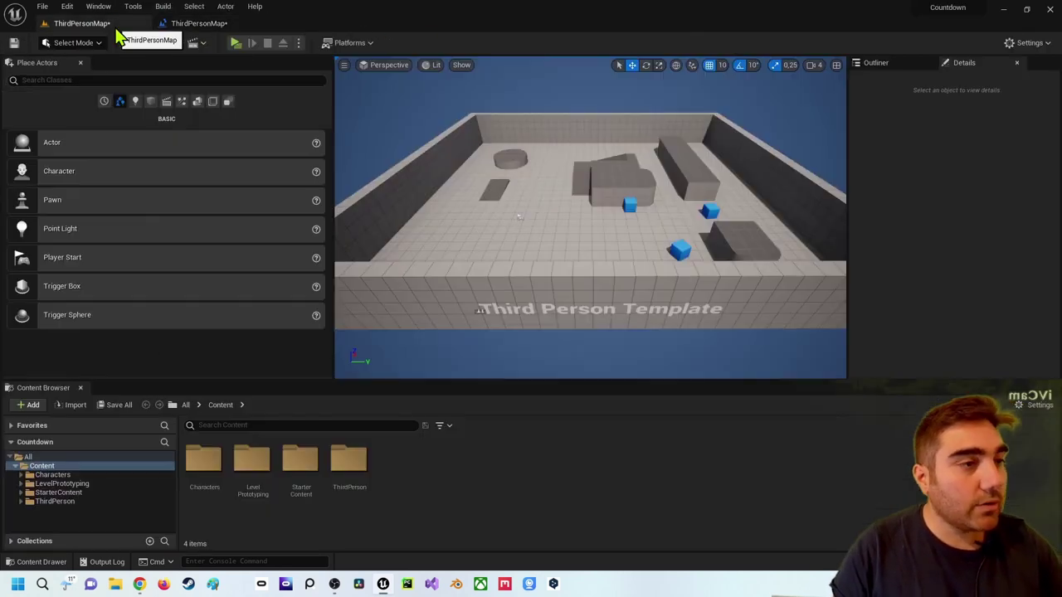
pyautogui.scroll(3, 540, 139)
pyautogui.scroll(3, 534, 78)
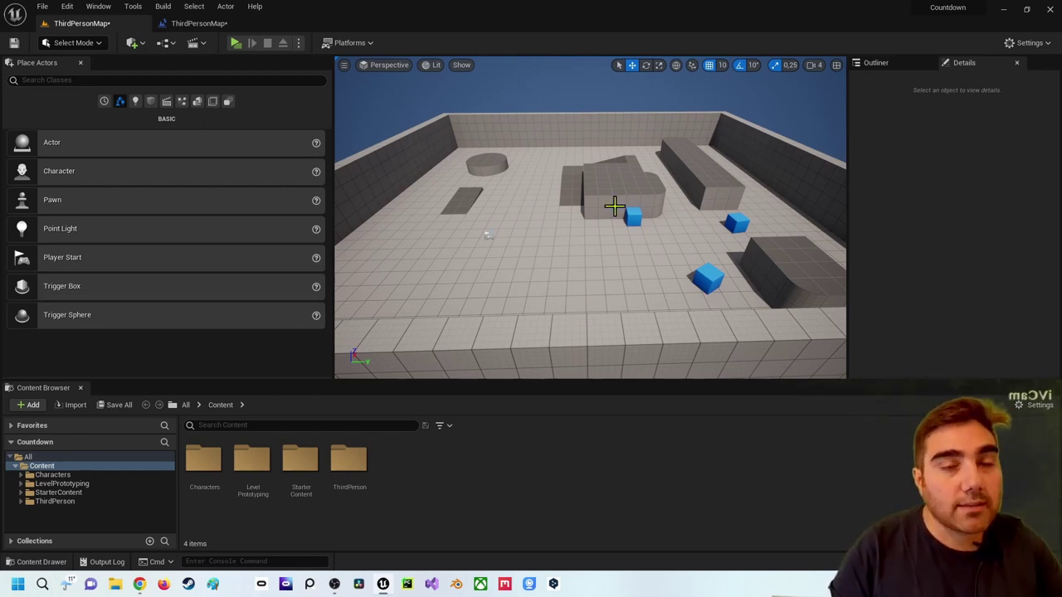
pyautogui.click(189, 38)
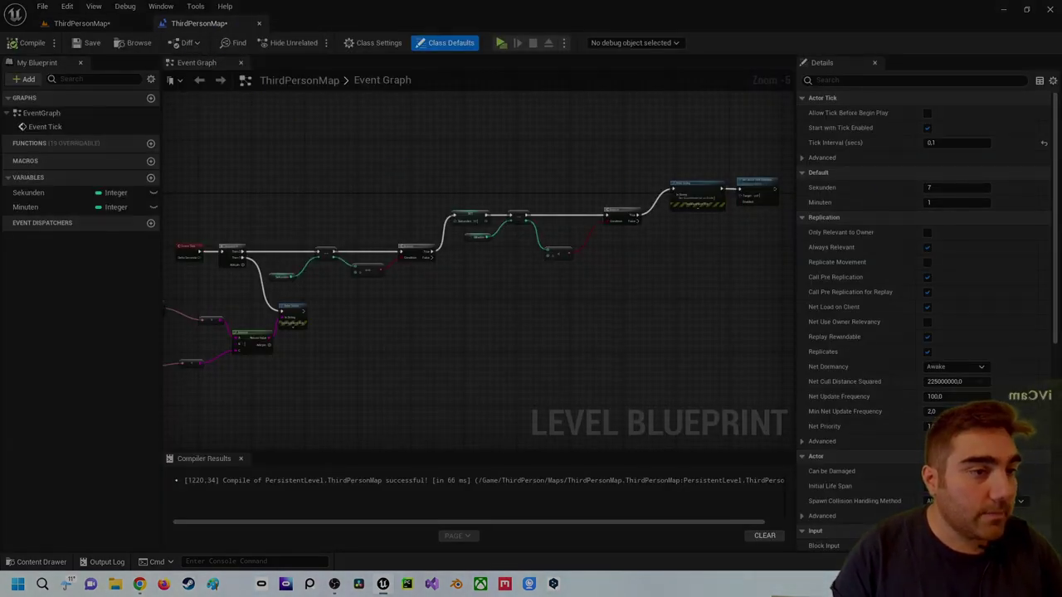